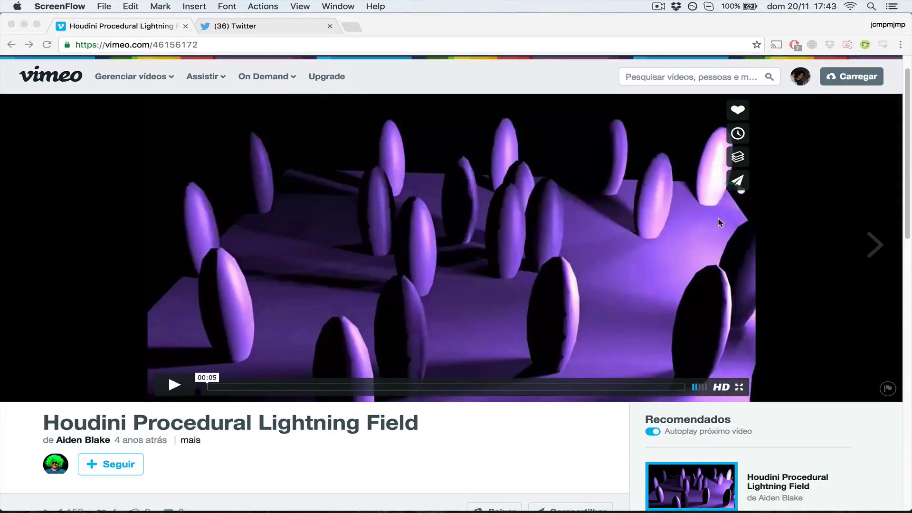
- Play the Houdini Procedural Lightning Field reference video, replay it from the start, and pause near the end
{"action": "left_click", "coordinate": [409, 289]}
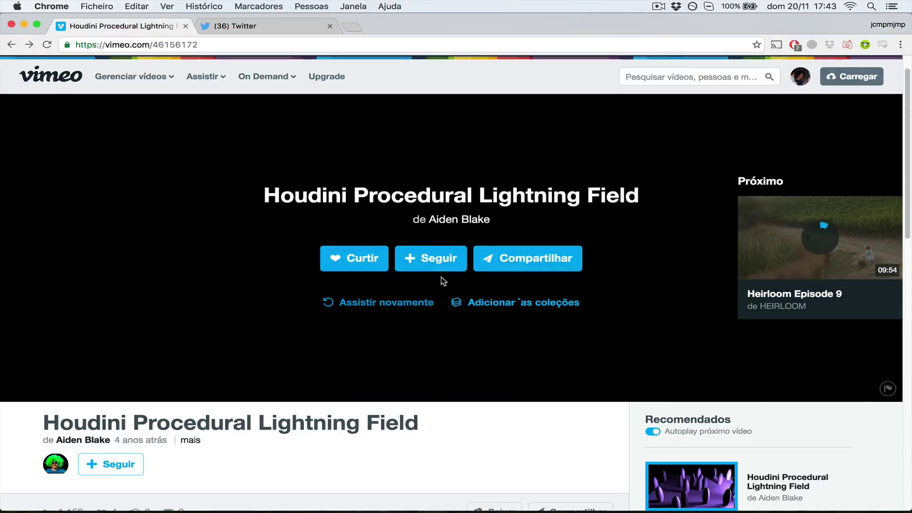
{"action": "left_click", "coordinate": [410, 306]}
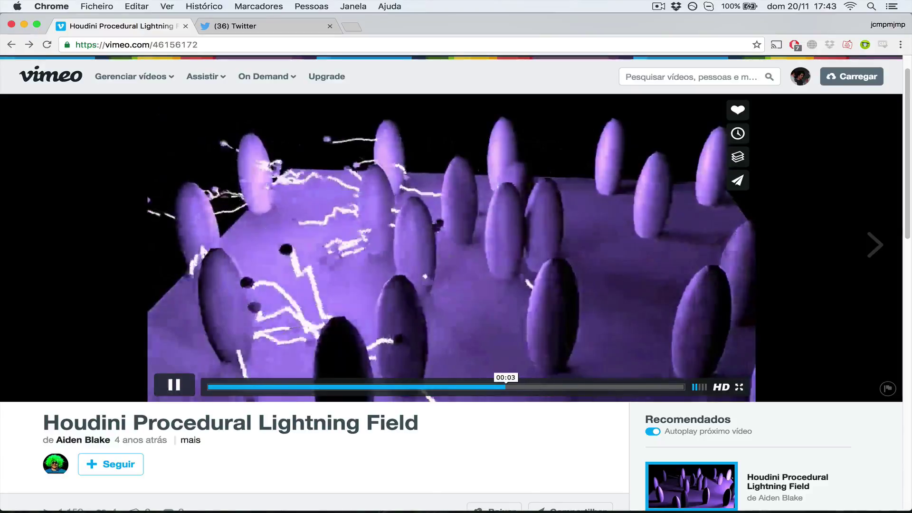
{"action": "left_click", "coordinate": [515, 236]}
{"action": "left_click", "coordinate": [515, 236]}
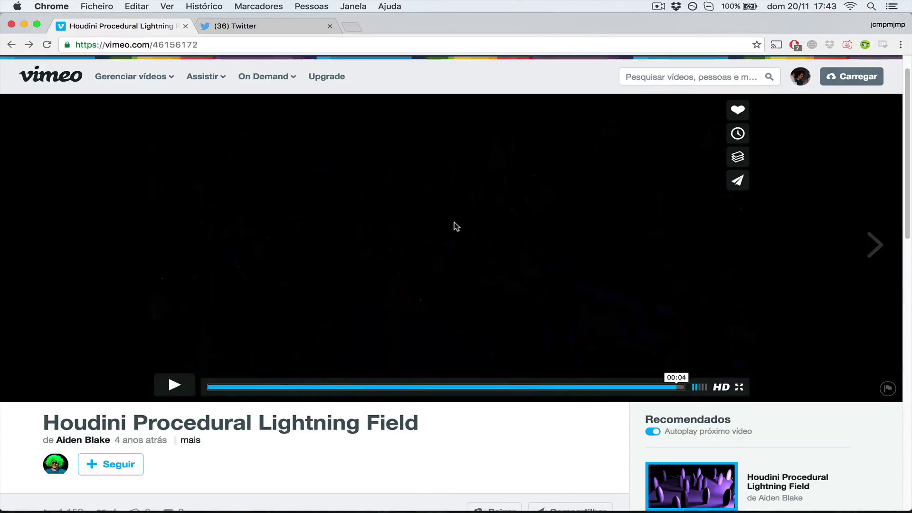
- Compare the green bolts render in Houdini with the reference video, replaying the video once more
{"action": "key", "text": "ctrl+Left"}
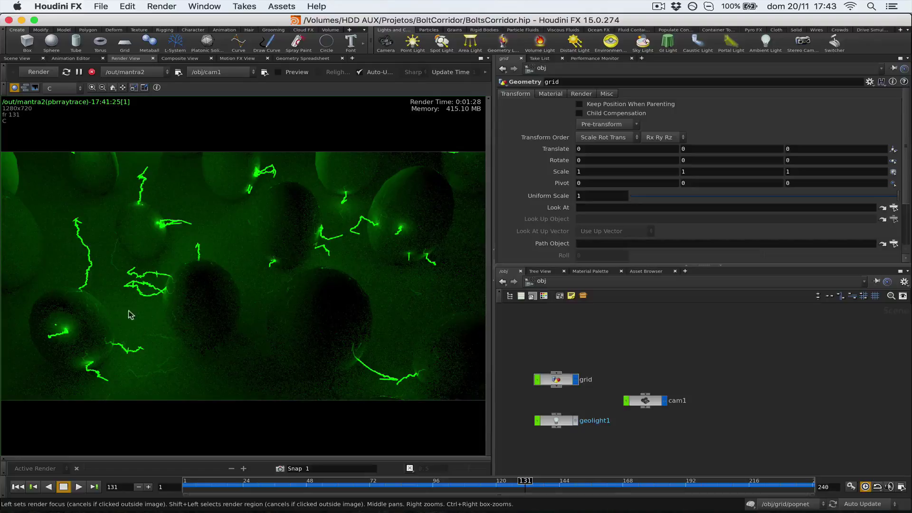
{"action": "key", "text": "ctrl+Right"}
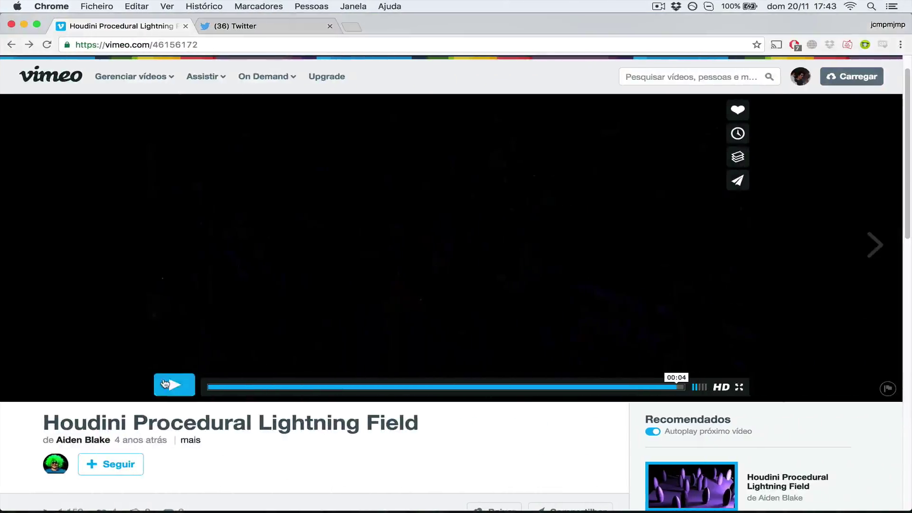
{"action": "left_click", "coordinate": [376, 303]}
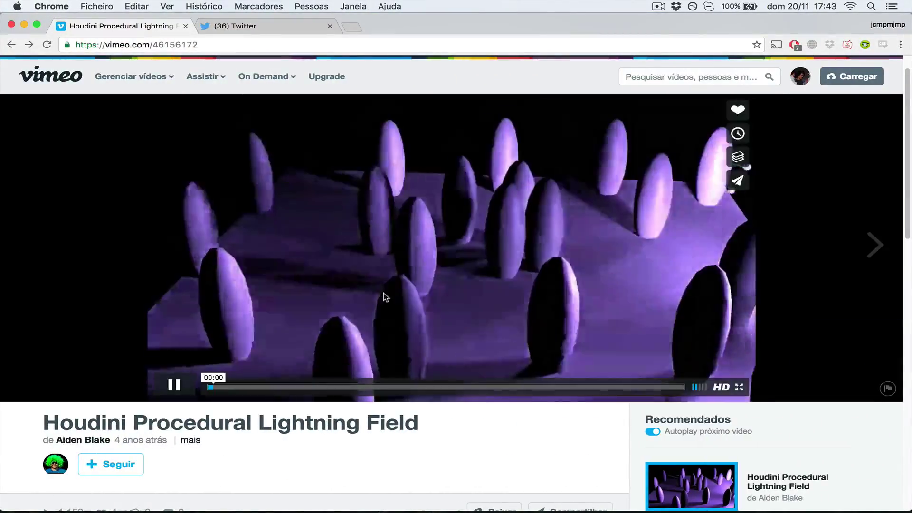
{"action": "left_click", "coordinate": [174, 386]}
- Switch to Houdini, show the 3D scene, and enter the grid object's geometry network
{"action": "key", "text": "ctrl+Left"}
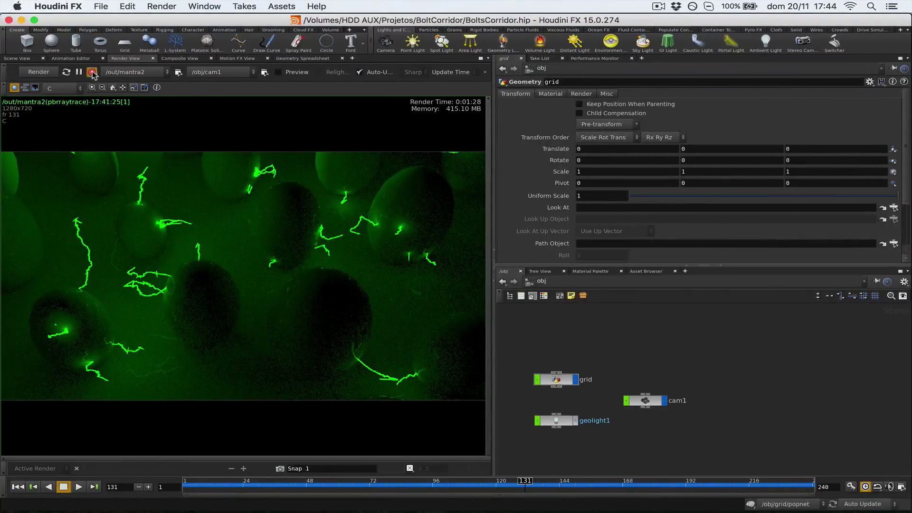
{"action": "left_click", "coordinate": [17, 58]}
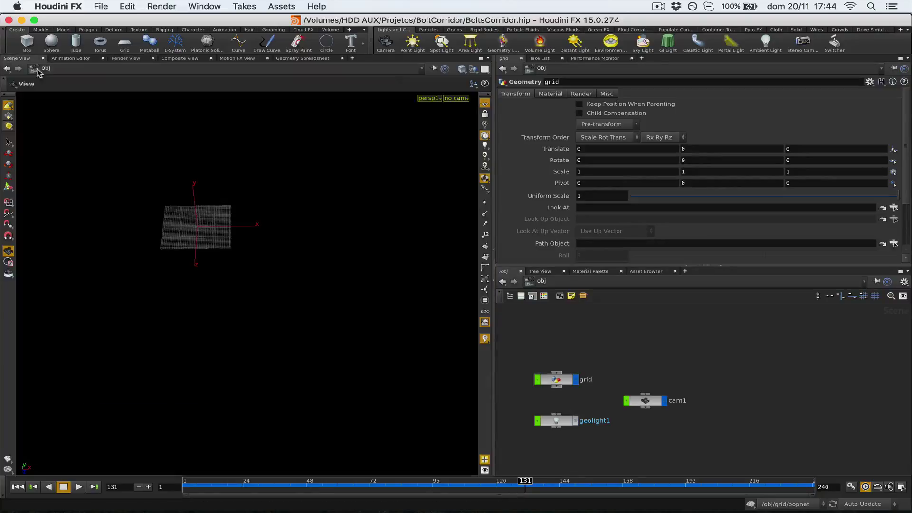
{"action": "left_click_drag", "start_coordinate": [308, 217], "coordinate": [403, 274]}
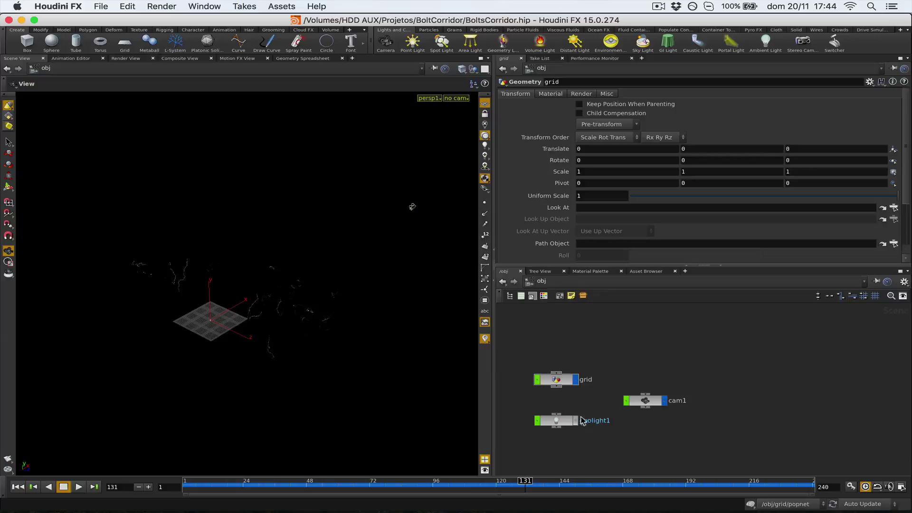
{"action": "left_click", "coordinate": [582, 421]}
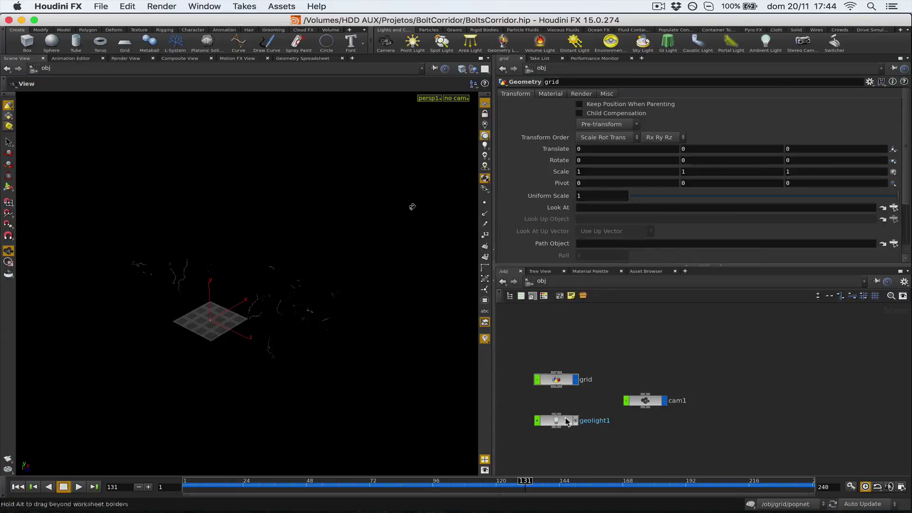
{"action": "double_click", "coordinate": [550, 378]}
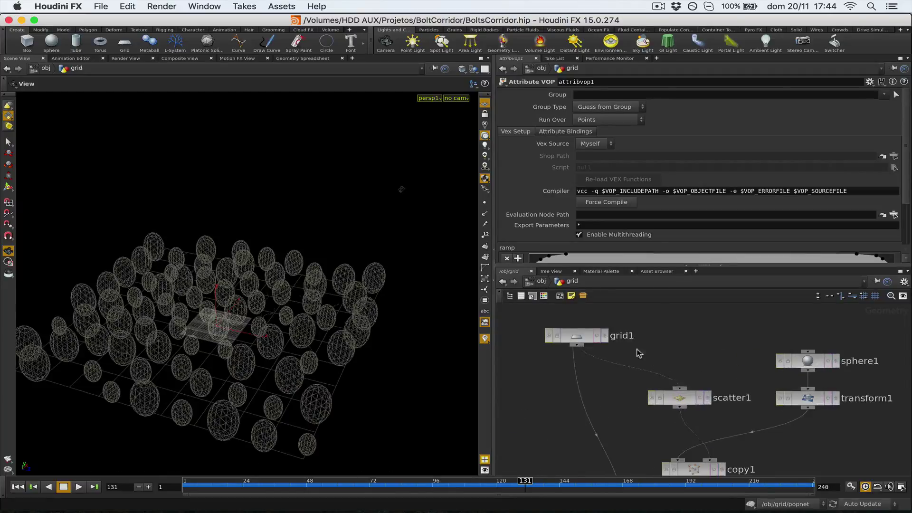
- Display the grid1 node's ground plane on its own in the viewport
{"action": "left_click", "coordinate": [604, 336]}
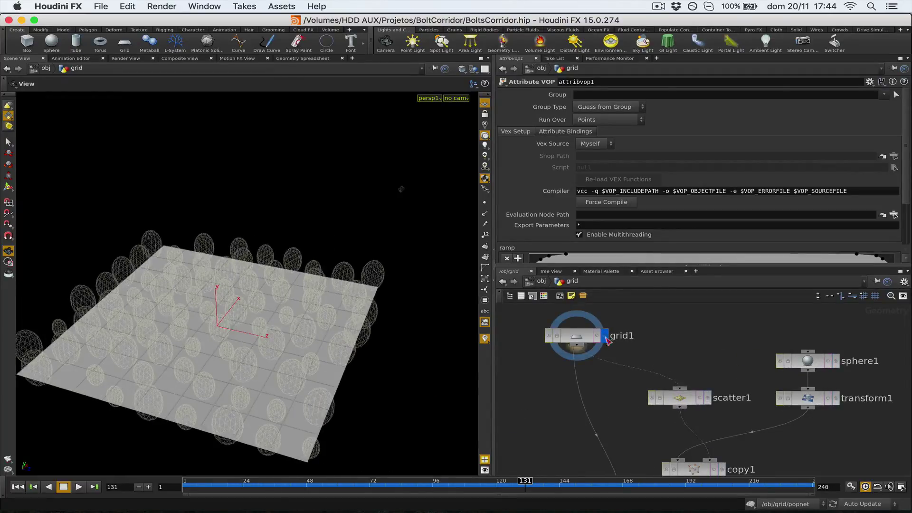
{"action": "left_click", "coordinate": [597, 338]}
{"action": "left_click_drag", "start_coordinate": [218, 324], "coordinate": [295, 316]}
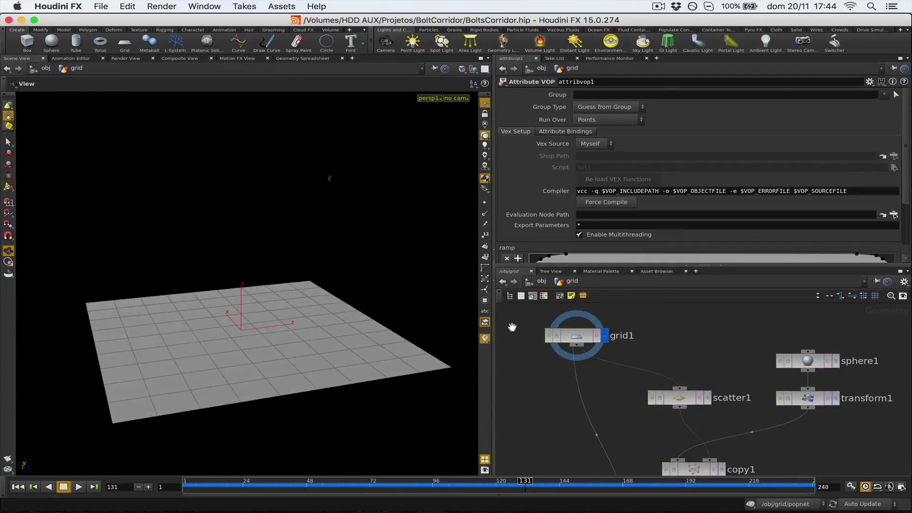
- Display the scattered points of scatter1 and bring up the node's parameters
{"action": "middle_click_drag", "start_coordinate": [678, 371], "coordinate": [676, 340]}
{"action": "left_click", "coordinate": [696, 355]}
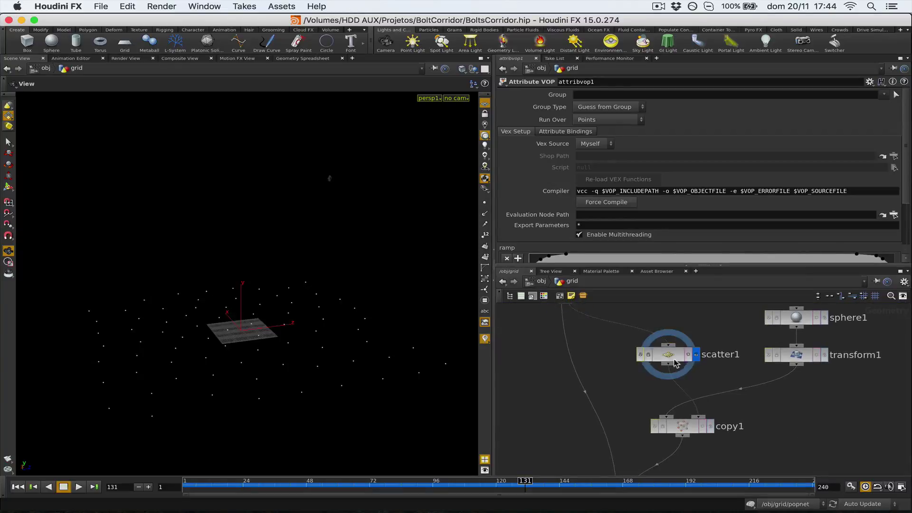
{"action": "left_click_drag", "start_coordinate": [97, 296], "coordinate": [175, 313]}
{"action": "middle_click_drag", "start_coordinate": [610, 334], "coordinate": [593, 359]}
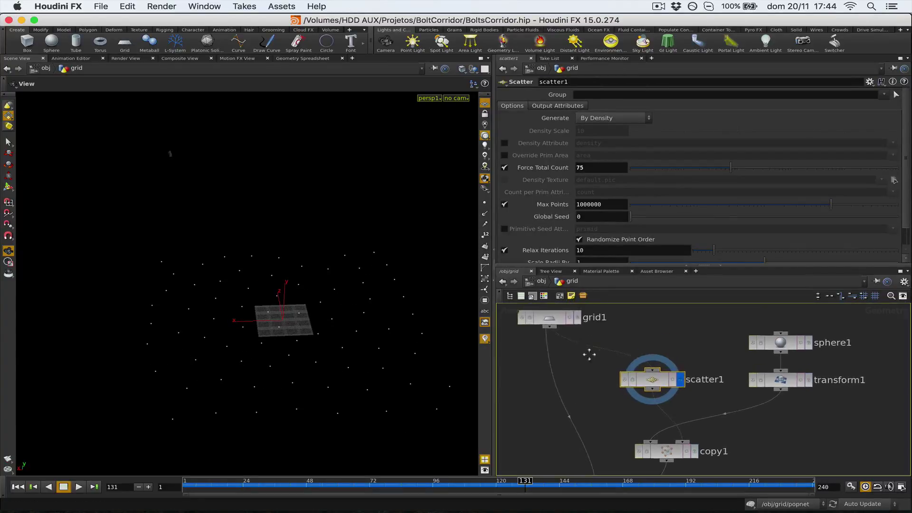
- Template grid1 to compare the scattered points with the plane, and turn its template off again
{"action": "left_click", "coordinate": [568, 315]}
{"action": "left_click_drag", "start_coordinate": [329, 358], "coordinate": [491, 352]}
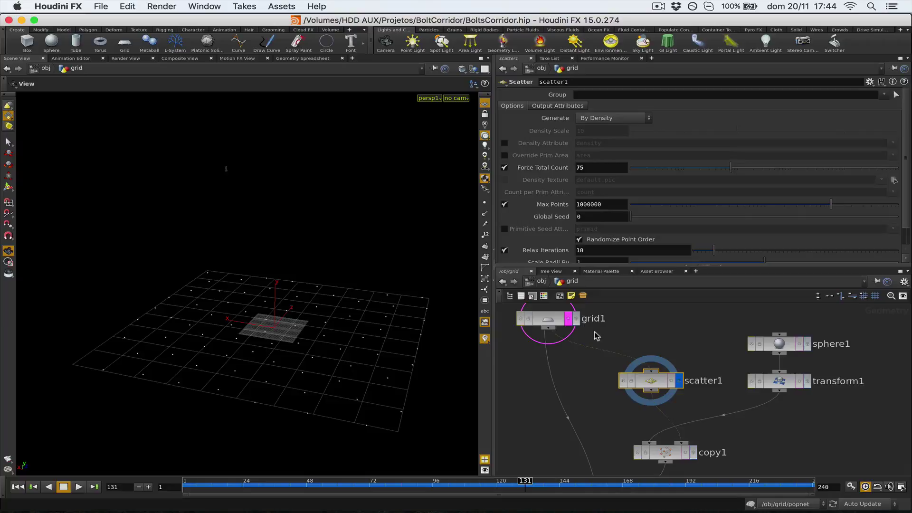
{"action": "left_click", "coordinate": [568, 319]}
- Display sphere1 followed by the stretched sphere of transform1 in the viewport, and save the scene
{"action": "middle_click_drag", "start_coordinate": [651, 439], "coordinate": [604, 373]}
{"action": "scroll", "coordinate": [649, 372], "scroll_direction": "down", "scroll_amount": 2}
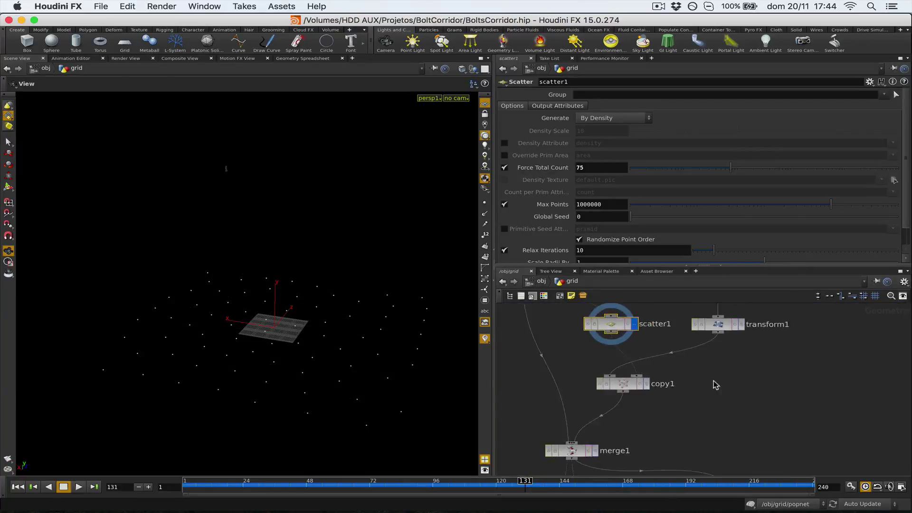
{"action": "scroll", "coordinate": [716, 384], "scroll_direction": "up", "scroll_amount": 2}
{"action": "middle_click_drag", "start_coordinate": [703, 401], "coordinate": [719, 425]}
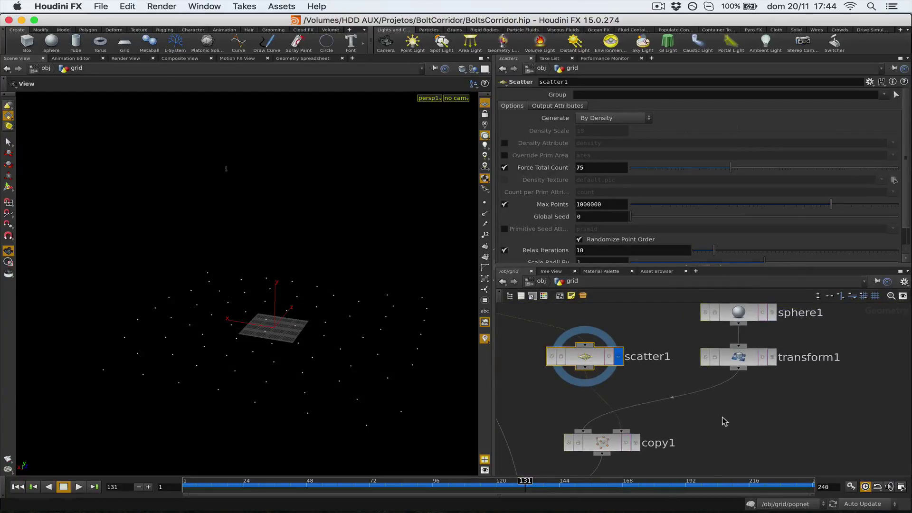
{"action": "left_click", "coordinate": [772, 314]}
{"action": "left_click", "coordinate": [772, 361]}
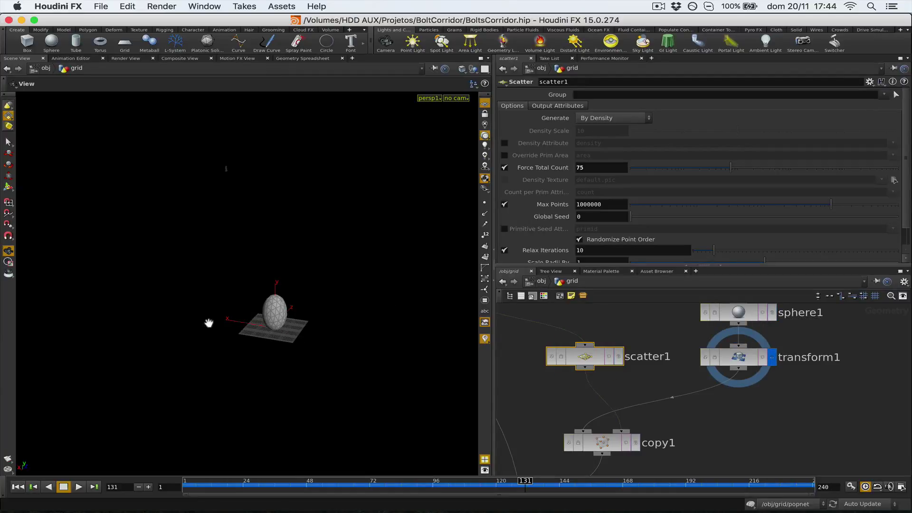
{"action": "scroll", "coordinate": [309, 267], "scroll_direction": "up", "scroll_amount": 3}
{"action": "left_click_drag", "start_coordinate": [256, 272], "coordinate": [219, 264]}
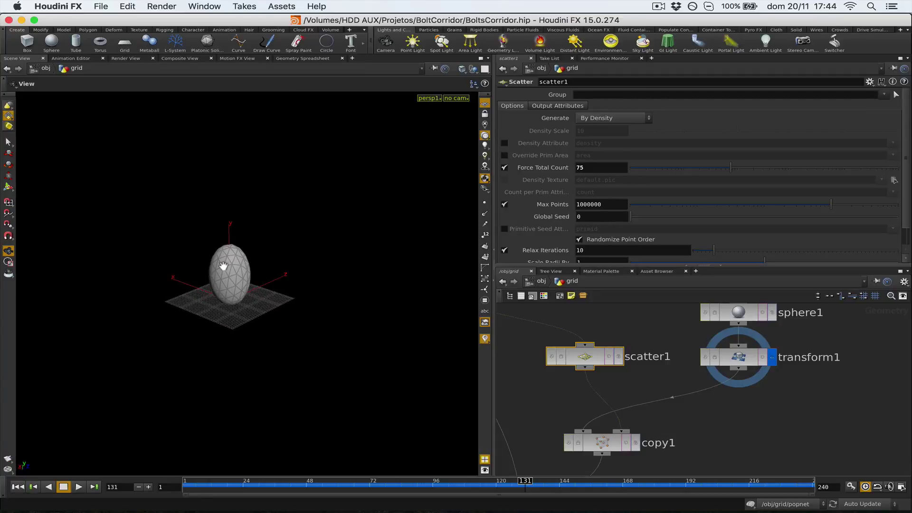
{"action": "key", "text": "super+s"}
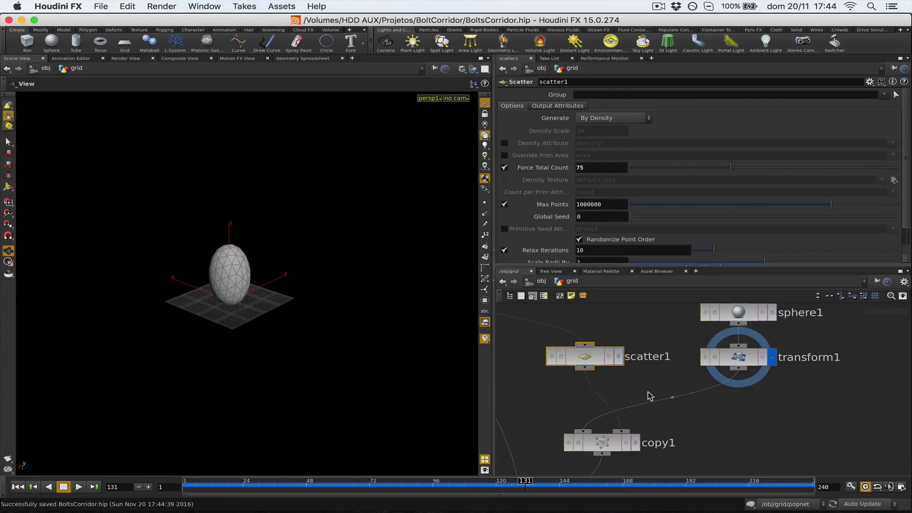
- Display the copied ellipsoids of copy1 and template grid1 beneath them
{"action": "scroll", "coordinate": [650, 396], "scroll_direction": "down", "scroll_amount": 3}
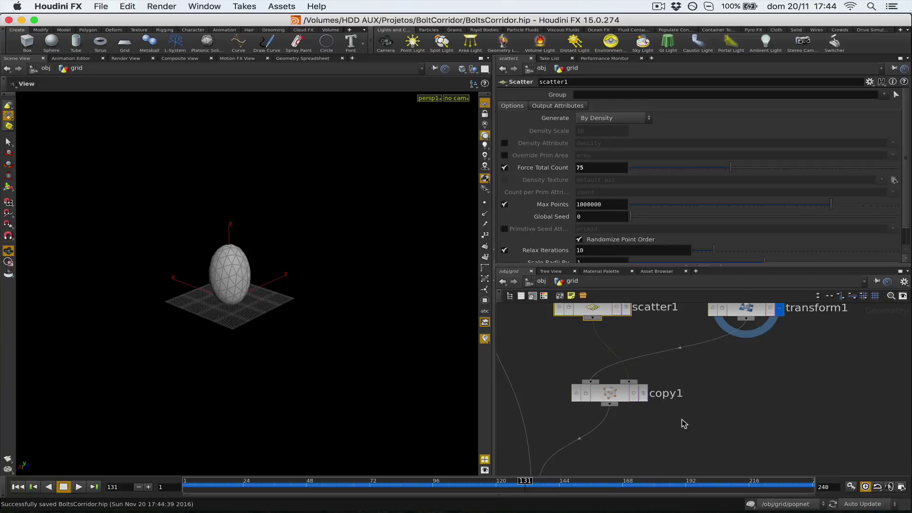
{"action": "left_click", "coordinate": [642, 394]}
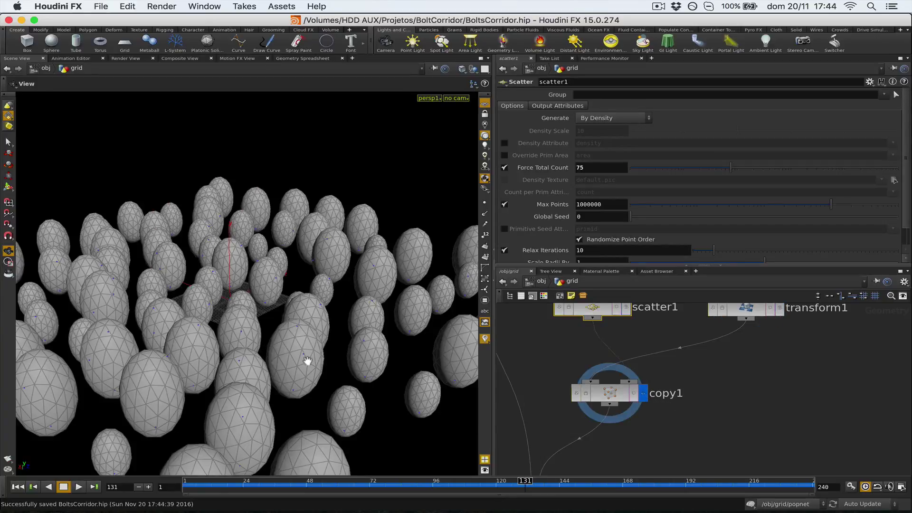
{"action": "scroll", "coordinate": [546, 347], "scroll_direction": "up", "scroll_amount": 4}
{"action": "left_click", "coordinate": [549, 331]}
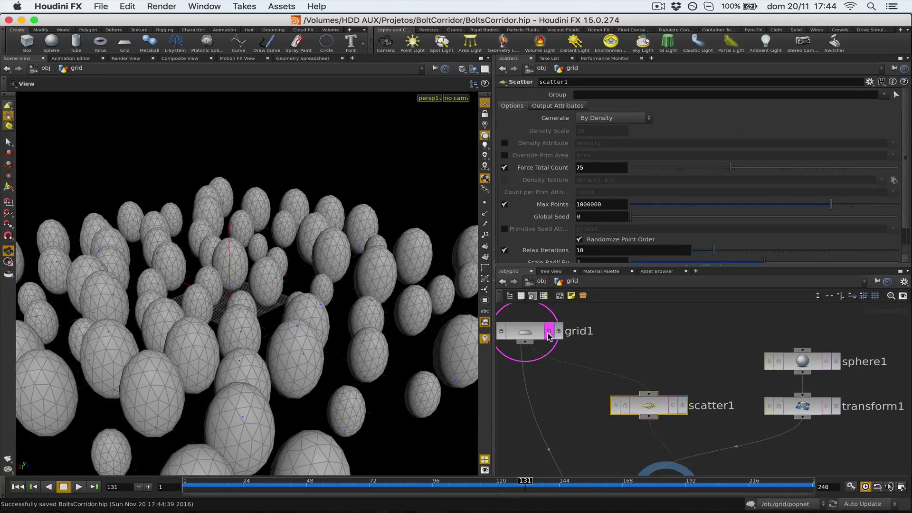
{"action": "right_click_drag", "start_coordinate": [314, 375], "coordinate": [312, 348]}
{"action": "scroll", "coordinate": [777, 456], "scroll_direction": "down", "scroll_amount": 3}
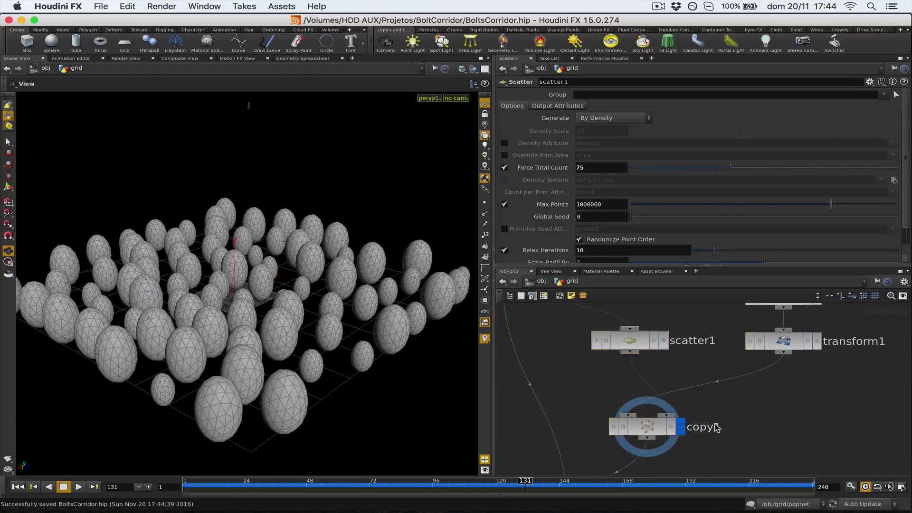
- Examine the stamp settings of copy1 and the translate, pivot and uniform scale parameters of transform1
{"action": "left_click", "coordinate": [647, 426]}
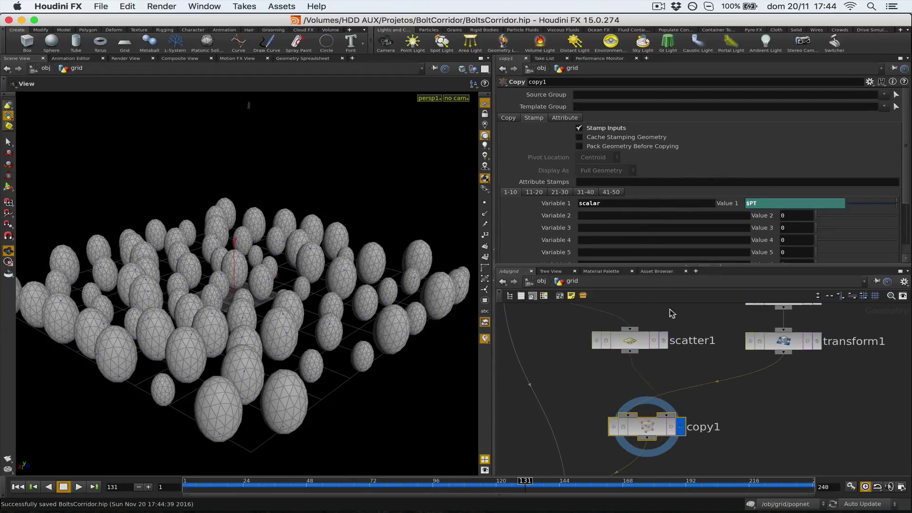
{"action": "left_click", "coordinate": [782, 342]}
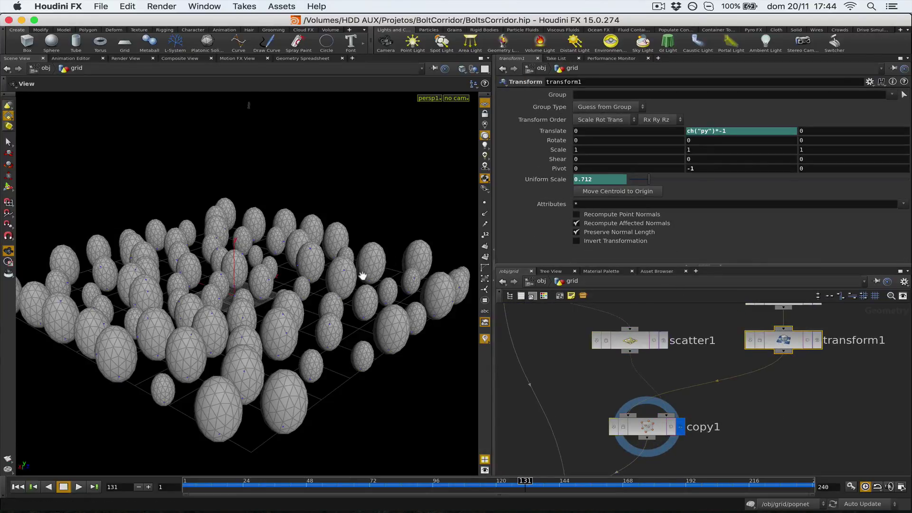
{"action": "left_click_drag", "start_coordinate": [363, 276], "coordinate": [380, 338]}
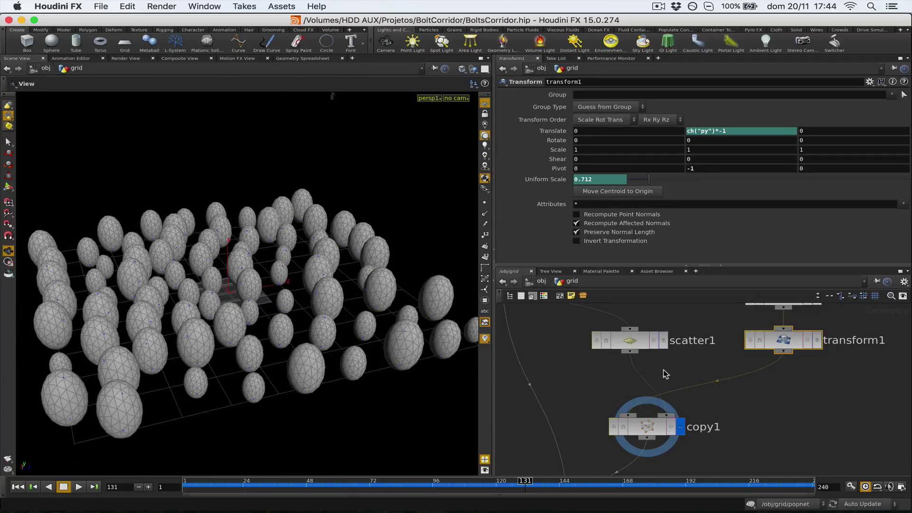
- Display merge1 to view the ground plane combined with the copied ellipsoids
{"action": "middle_click_drag", "start_coordinate": [665, 374], "coordinate": [713, 302]}
{"action": "left_click", "coordinate": [634, 445]}
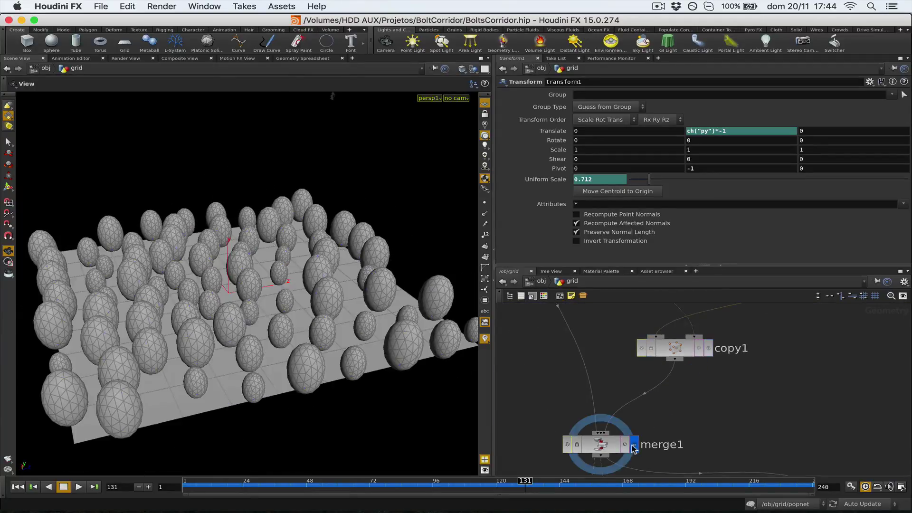
{"action": "left_click_drag", "start_coordinate": [228, 292], "coordinate": [450, 343]}
- Move the material1 node and the output node beneath it farther away from merge1, and save the scene
{"action": "middle_click_drag", "start_coordinate": [734, 447], "coordinate": [741, 343]}
{"action": "scroll", "coordinate": [738, 341], "scroll_direction": "down", "scroll_amount": 2}
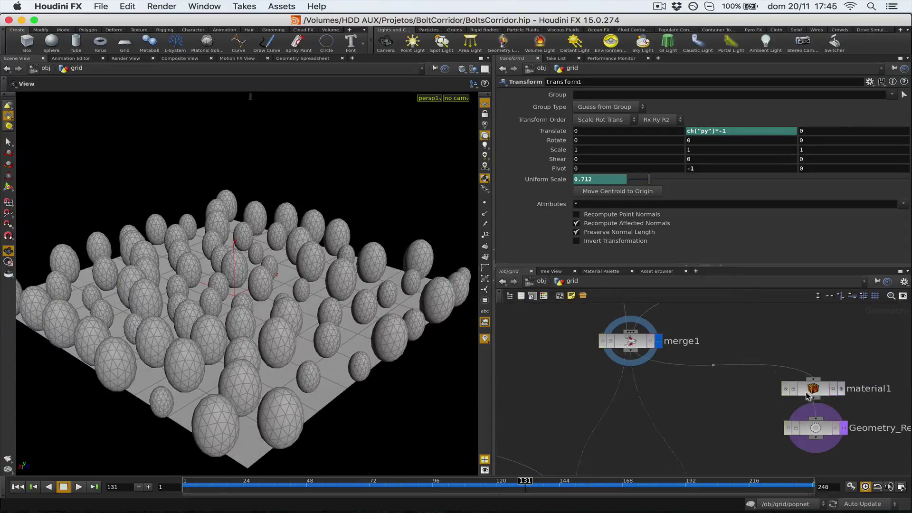
{"action": "left_click_drag", "start_coordinate": [856, 365], "coordinate": [791, 439]}
{"action": "middle_click_drag", "start_coordinate": [779, 401], "coordinate": [623, 365]}
{"action": "left_click_drag", "start_coordinate": [658, 399], "coordinate": [871, 397]}
{"action": "middle_click_drag", "start_coordinate": [665, 402], "coordinate": [812, 380]}
{"action": "middle_click_drag", "start_coordinate": [732, 366], "coordinate": [741, 396]}
{"action": "scroll", "coordinate": [744, 395], "scroll_direction": "down", "scroll_amount": 3}
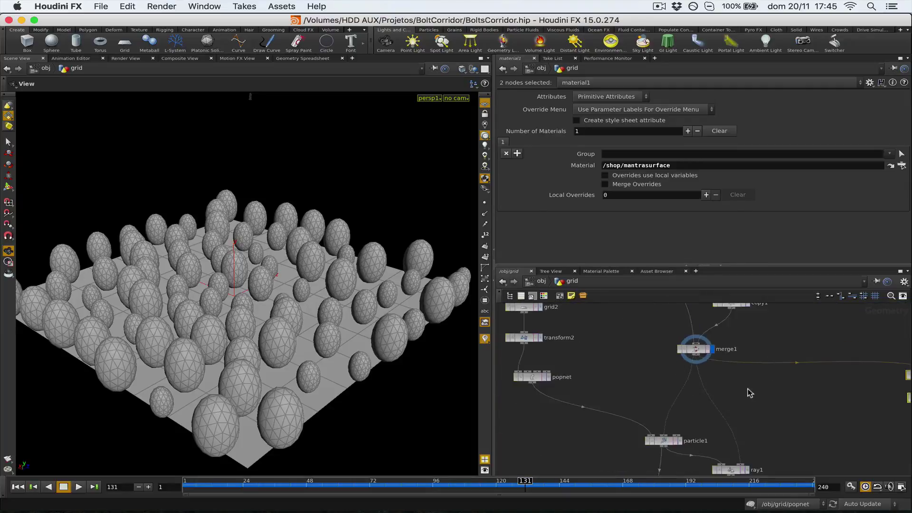
{"action": "key", "text": "super+s"}
- Display the particle source plane of grid2, followed by its transformed version in transform2
{"action": "left_click_drag", "start_coordinate": [321, 299], "coordinate": [493, 295]}
{"action": "scroll", "coordinate": [613, 392], "scroll_direction": "up", "scroll_amount": 3}
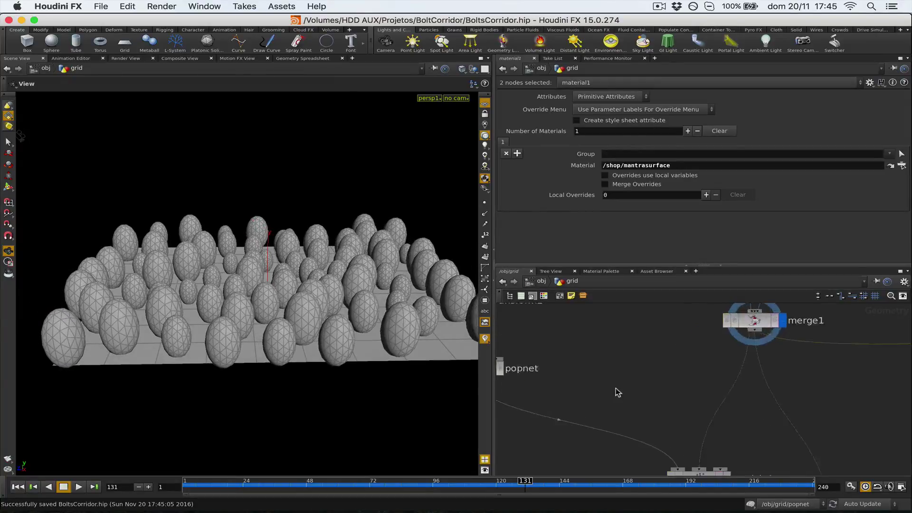
{"action": "scroll", "coordinate": [629, 395], "scroll_direction": "down", "scroll_amount": 2}
{"action": "scroll", "coordinate": [670, 402], "scroll_direction": "down", "scroll_amount": 2}
{"action": "scroll", "coordinate": [608, 343], "scroll_direction": "up", "scroll_amount": 3}
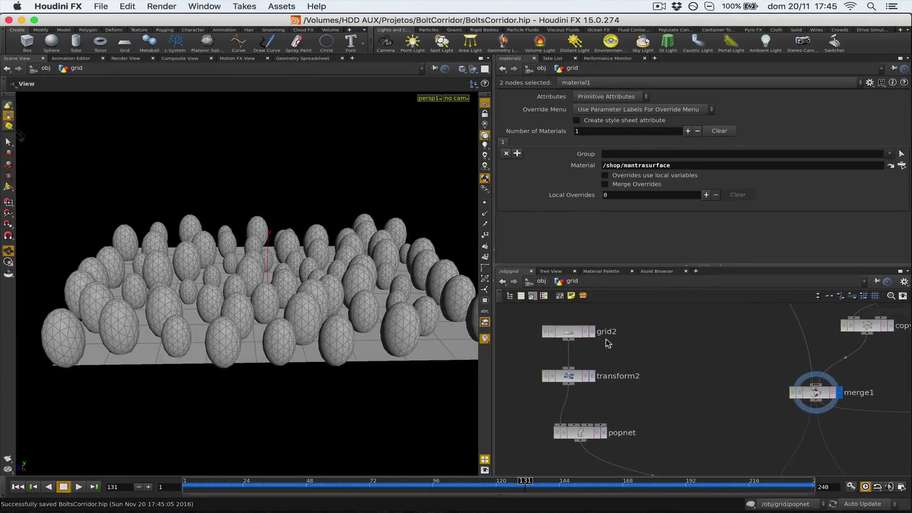
{"action": "left_click", "coordinate": [593, 331]}
{"action": "scroll", "coordinate": [303, 315], "scroll_direction": "down", "scroll_amount": 2}
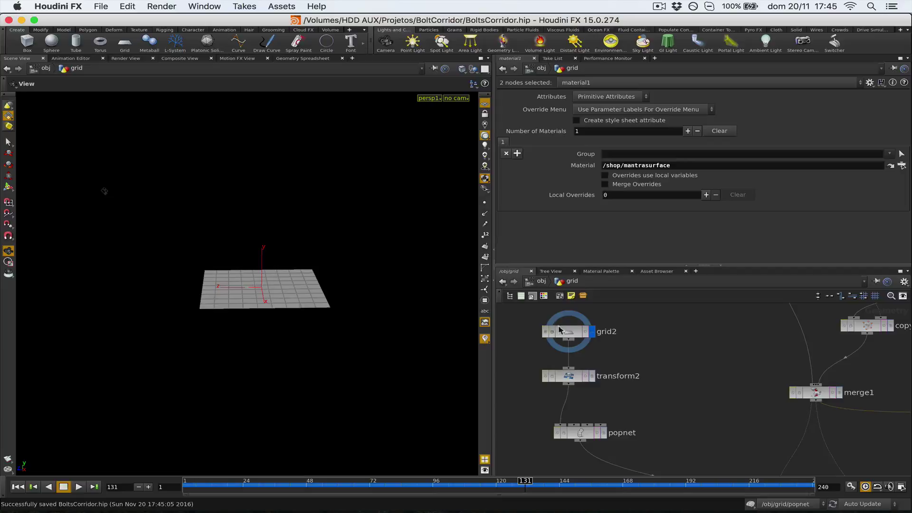
{"action": "left_click", "coordinate": [593, 376]}
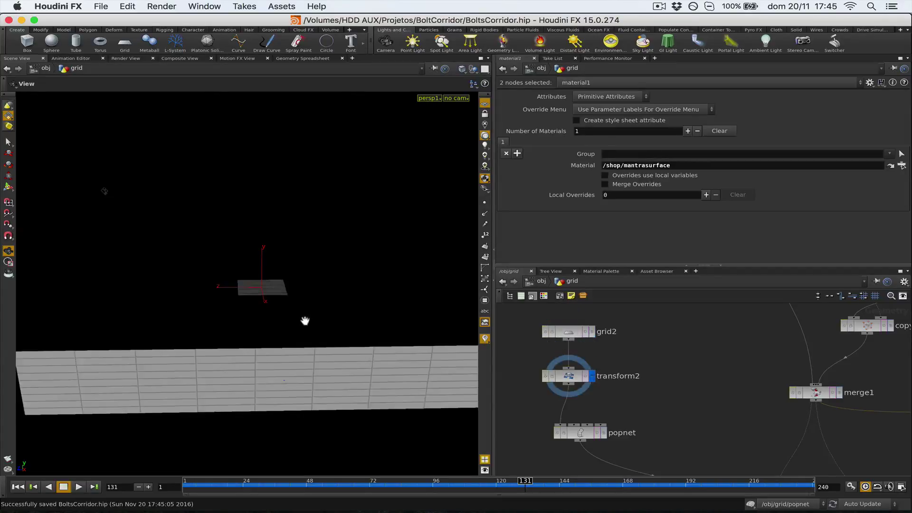
- Show merge1 as a template behind transform2 to compare the source plane with the ellipsoids, and view the grid2 parameters
{"action": "left_click_drag", "start_coordinate": [305, 321], "coordinate": [175, 286]}
{"action": "left_click", "coordinate": [835, 398]}
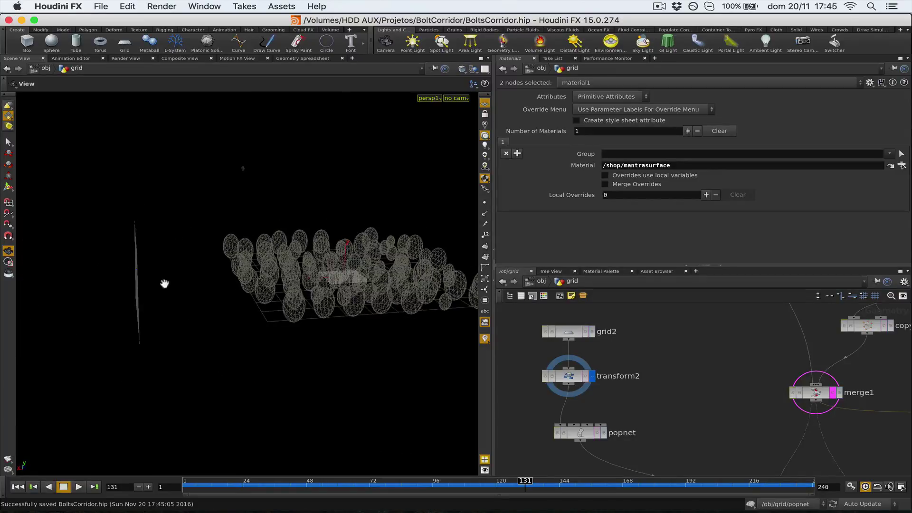
{"action": "left_click_drag", "start_coordinate": [255, 308], "coordinate": [175, 300]}
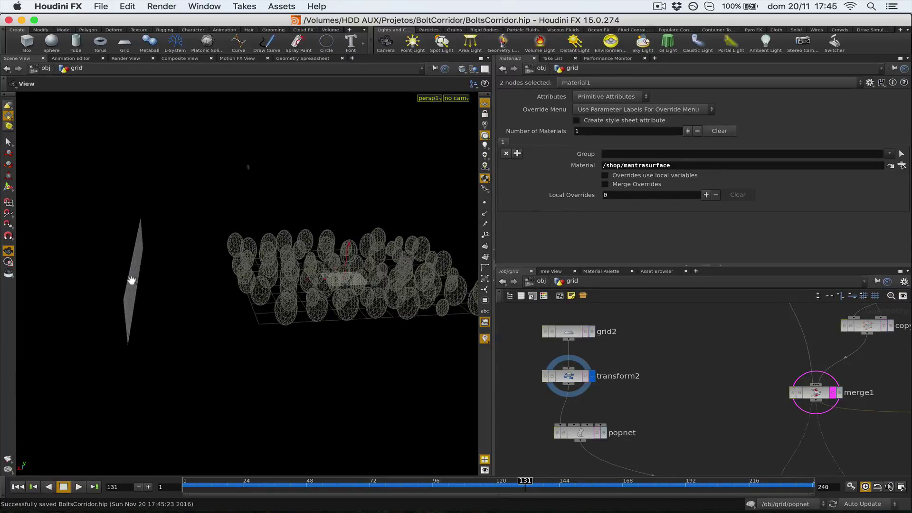
{"action": "mouse_move", "coordinate": [131, 280]}
{"action": "left_mouse_down"}
{"action": "mouse_move", "coordinate": [194, 281]}
{"action": "mouse_move", "coordinate": [135, 266]}
{"action": "left_mouse_up"}
{"action": "left_click", "coordinate": [570, 338]}
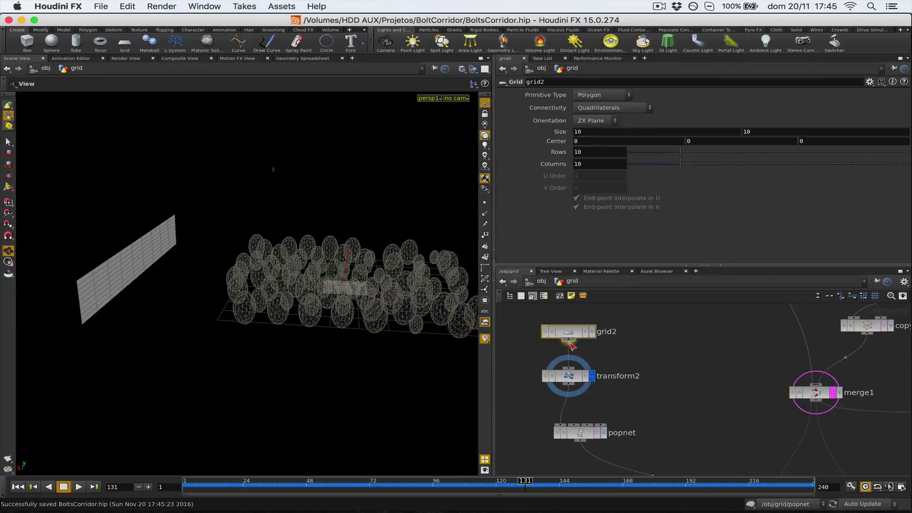
- Display the particles of popnet and enter its network
{"action": "middle_click_drag", "start_coordinate": [663, 391], "coordinate": [671, 329]}
{"action": "scroll", "coordinate": [655, 340], "scroll_direction": "up", "scroll_amount": 2}
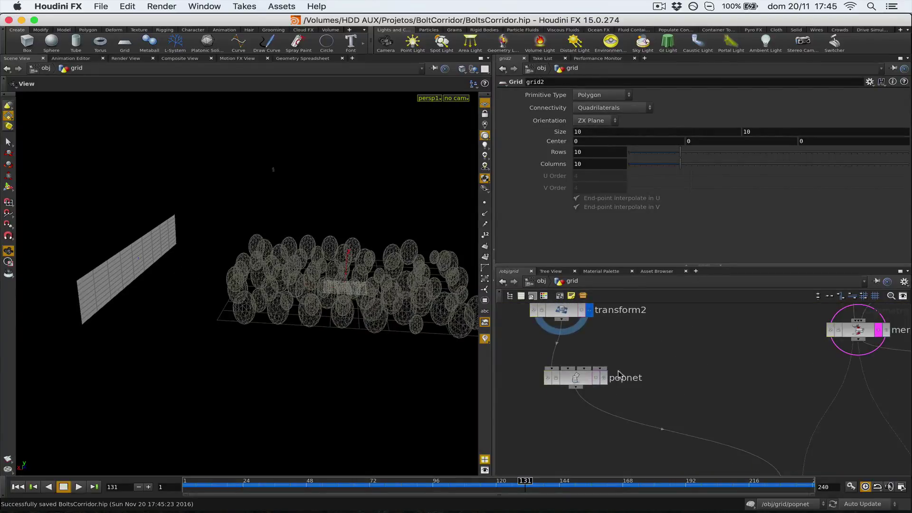
{"action": "left_click", "coordinate": [603, 378]}
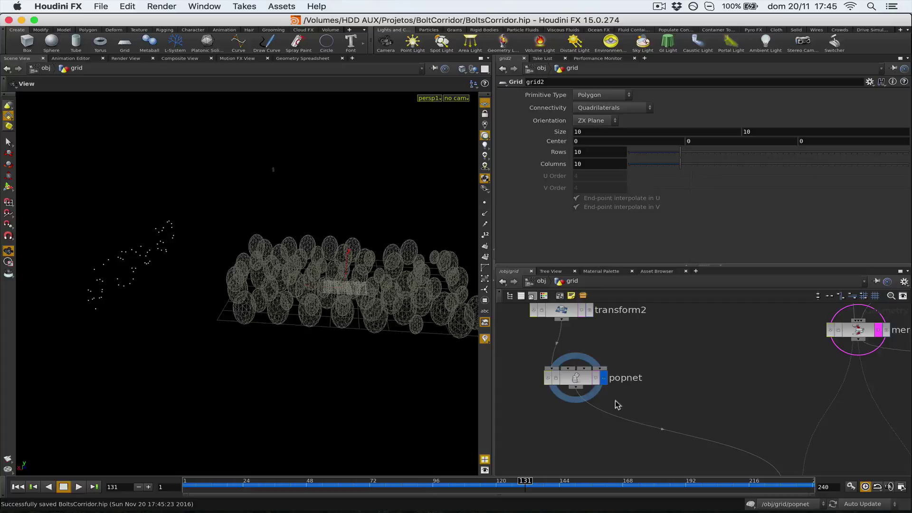
{"action": "double_click", "coordinate": [576, 378]}
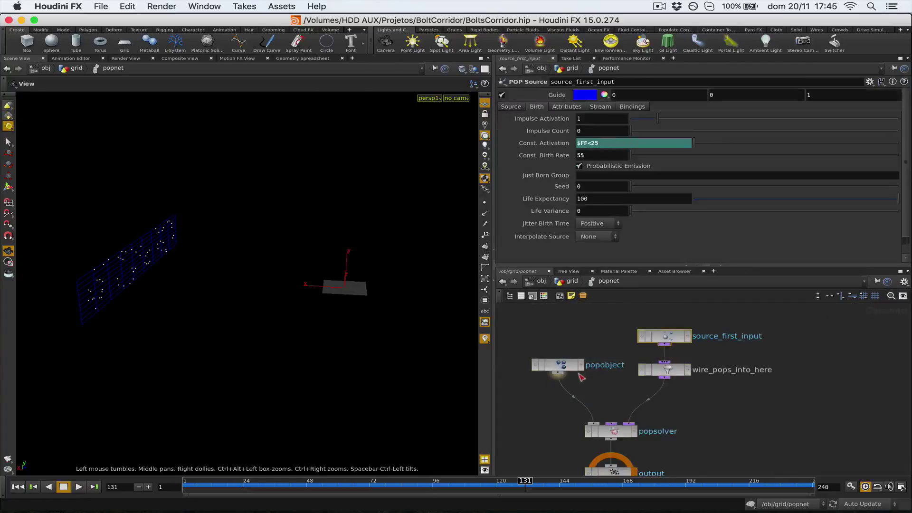
- Review the collision and physical settings of popobject, and scrub the simulation back to frame 9
{"action": "left_click", "coordinate": [553, 365]}
{"action": "left_click", "coordinate": [541, 153]}
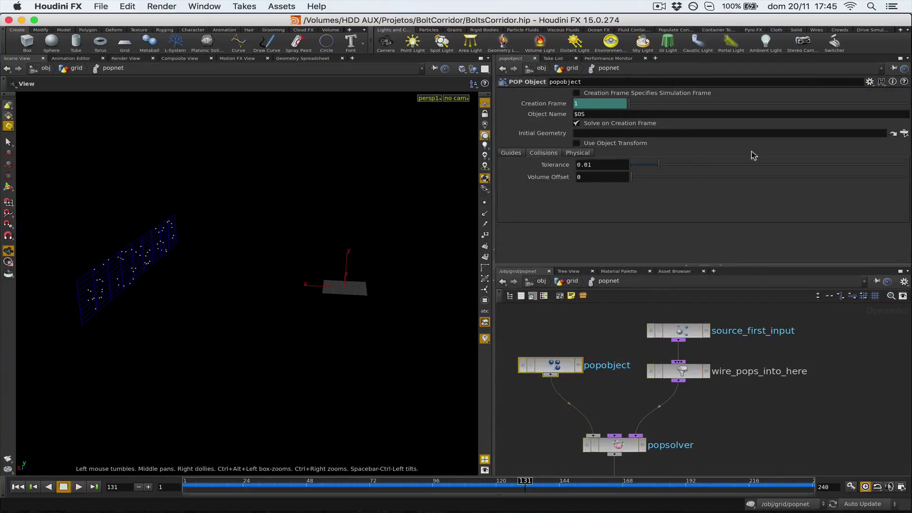
{"action": "left_click", "coordinate": [577, 153]}
{"action": "left_click_drag", "start_coordinate": [269, 482], "coordinate": [204, 482]}
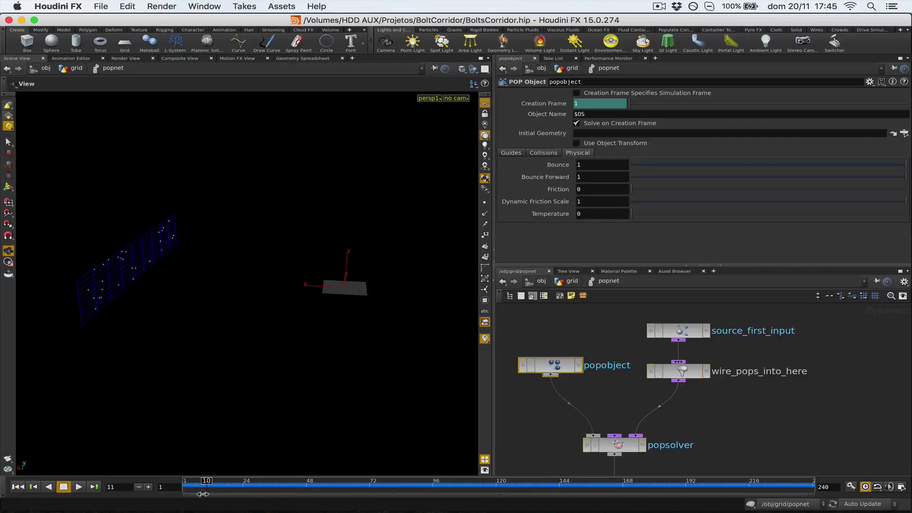
- Look over the parameters of source_first_input and popsolver in the particle network
{"action": "left_click", "coordinate": [682, 331]}
{"action": "scroll", "coordinate": [724, 336], "scroll_direction": "down", "scroll_amount": 5}
{"action": "scroll", "coordinate": [709, 407], "scroll_direction": "up", "scroll_amount": 3}
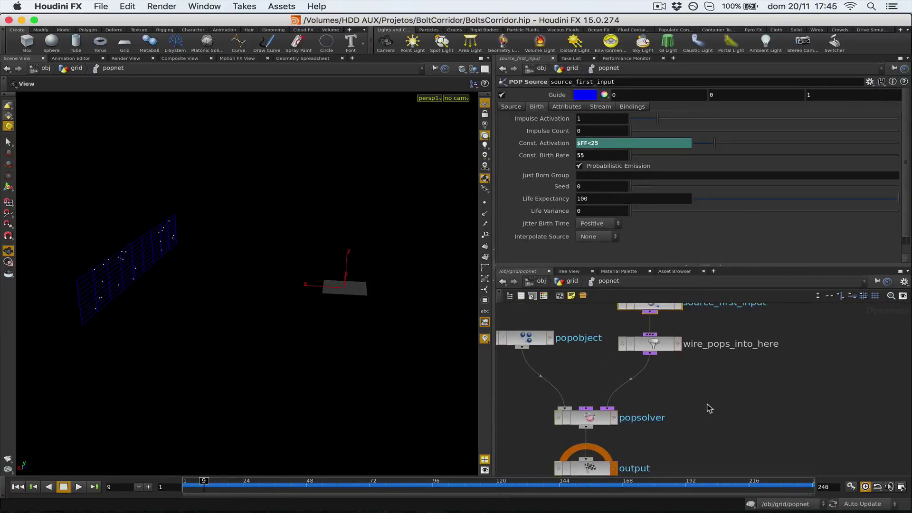
{"action": "left_click", "coordinate": [592, 418]}
{"action": "middle_click_drag", "start_coordinate": [761, 388], "coordinate": [752, 422]}
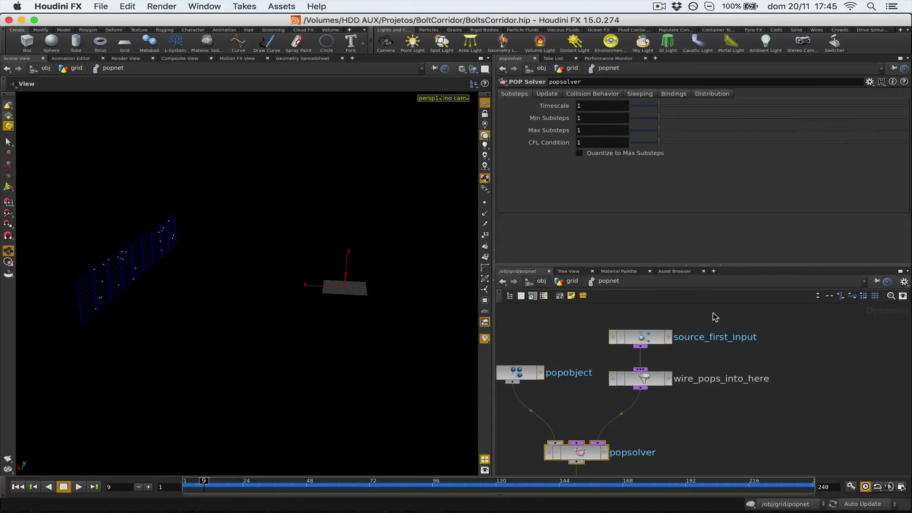
- Examine the constant activation expression and birth rate of source_first_input, scrubbing back to frame 1 to check the emission
{"action": "left_click_drag", "start_coordinate": [714, 312], "coordinate": [642, 345]}
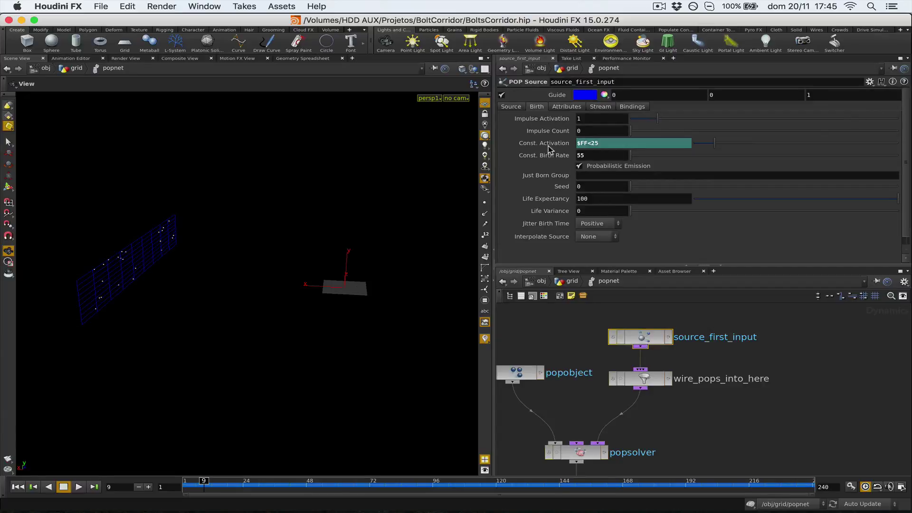
{"action": "left_click_drag", "start_coordinate": [609, 144], "coordinate": [457, 166]}
{"action": "mouse_move", "coordinate": [197, 487]}
{"action": "left_mouse_down"}
{"action": "mouse_move", "coordinate": [432, 484]}
{"action": "mouse_move", "coordinate": [156, 497]}
{"action": "left_mouse_up"}
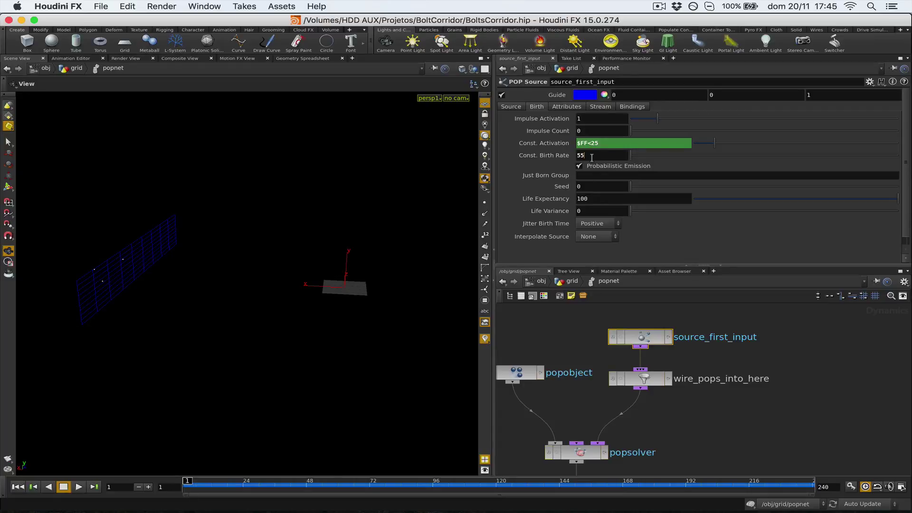
- Examine the initial velocity options of source_first_input, keeping Use inherited velocity
{"action": "left_click", "coordinate": [566, 107]}
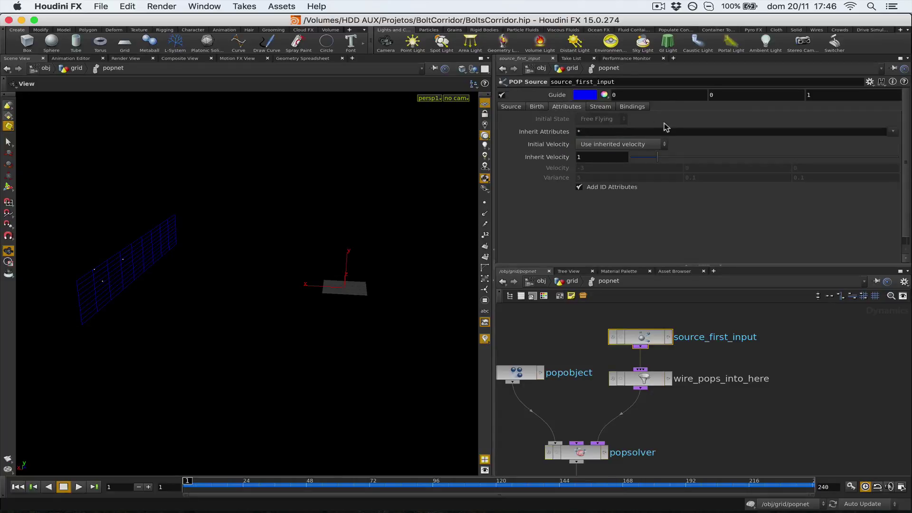
{"action": "left_click", "coordinate": [658, 146]}
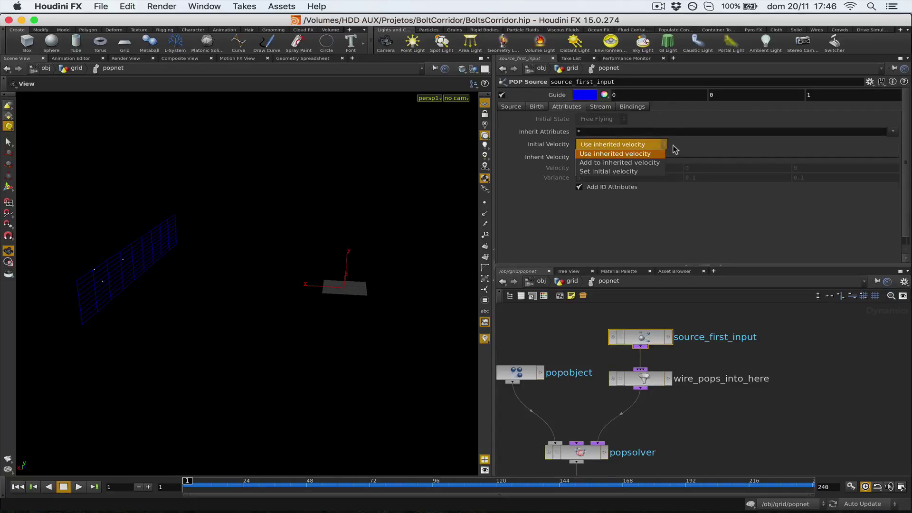
{"action": "left_click", "coordinate": [650, 156]}
- Play the simulation to watch particles being emitted on the source plane, and stop it at frame 70
{"action": "left_click_drag", "start_coordinate": [185, 275], "coordinate": [409, 262]}
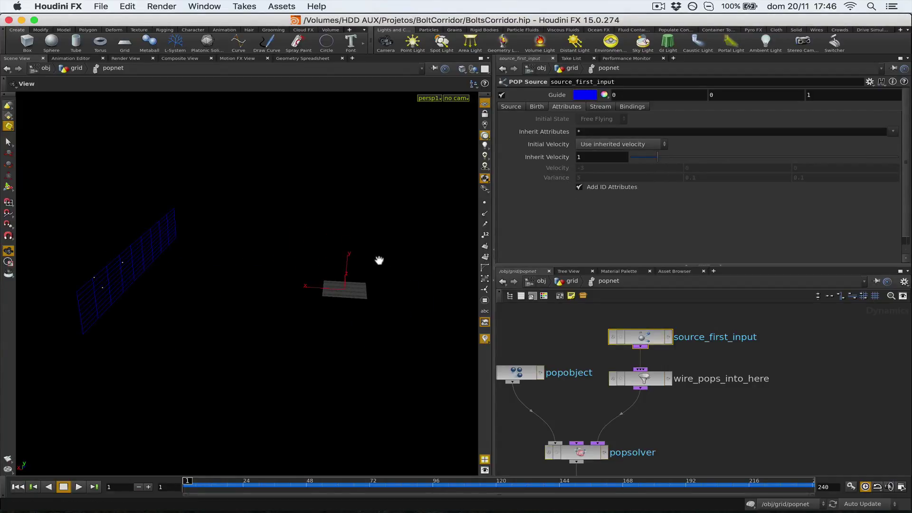
{"action": "key", "text": "Up"}
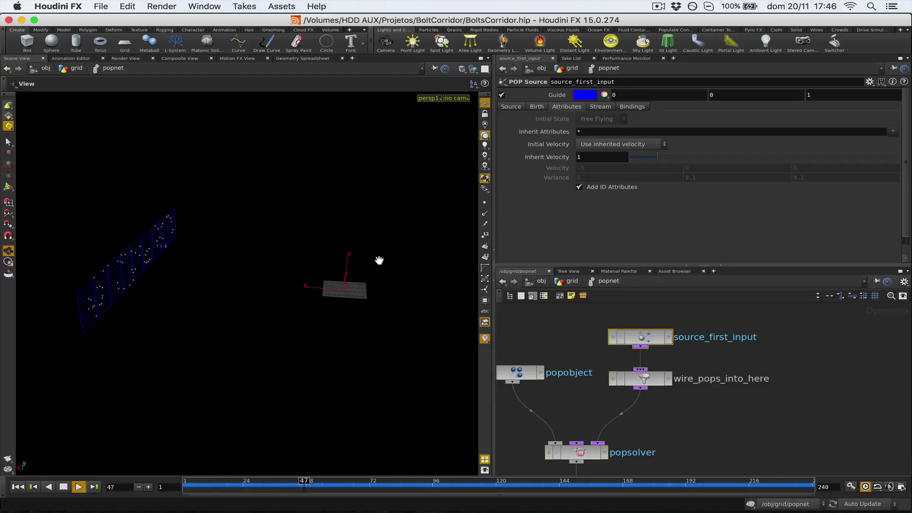
{"action": "key", "text": "Up"}
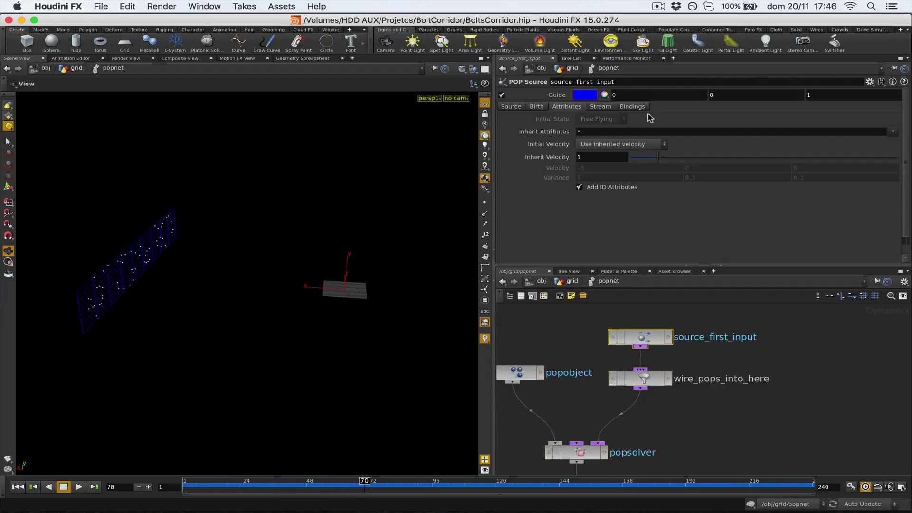
- Review the stream, bindings and source settings of source_first_input, keeping Use First Context Geometry and Scatter onto Surfaces
{"action": "left_click", "coordinate": [589, 108]}
{"action": "left_click", "coordinate": [623, 108]}
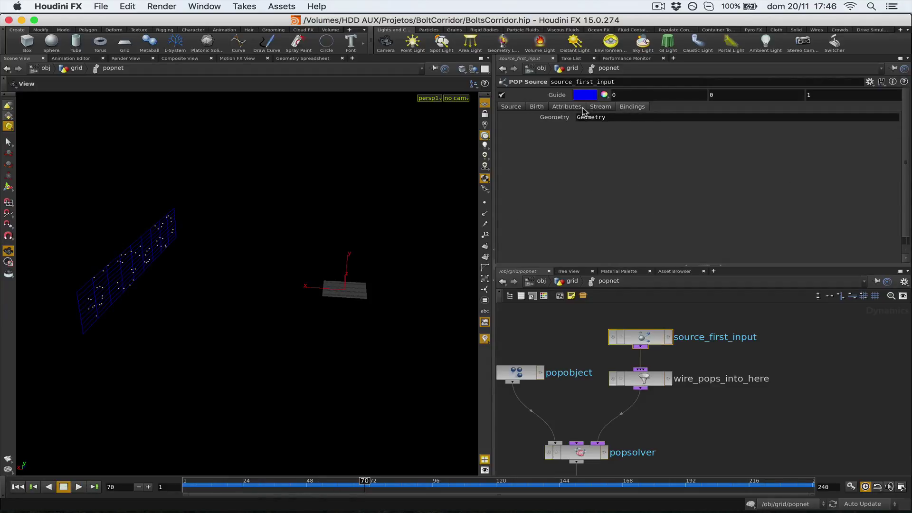
{"action": "left_click", "coordinate": [512, 109]}
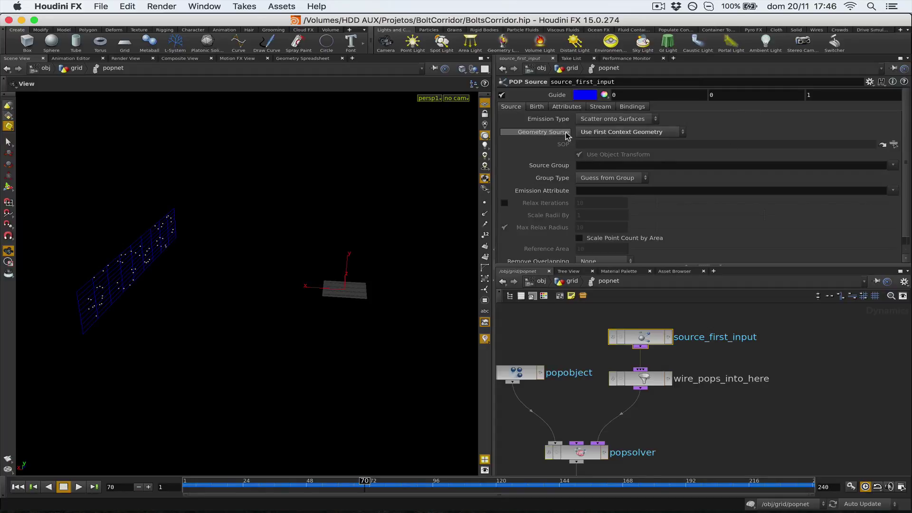
{"action": "left_click", "coordinate": [618, 132]}
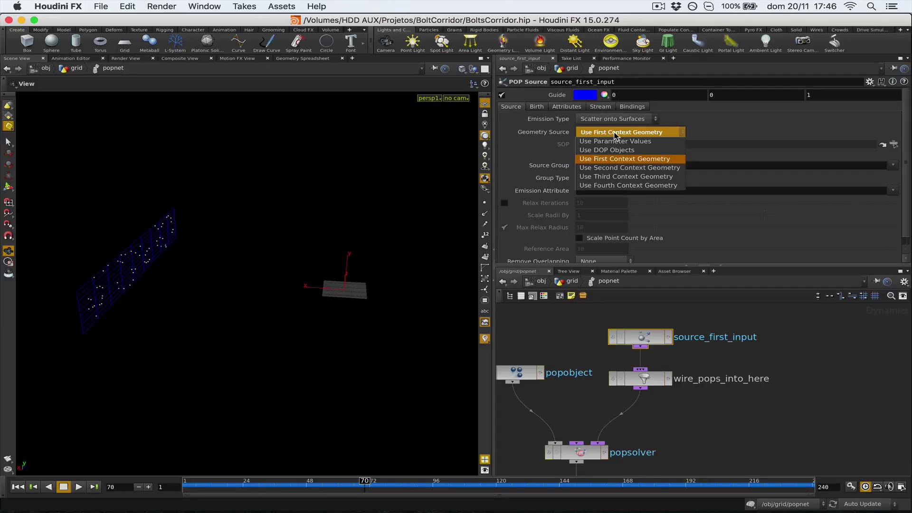
{"action": "left_click", "coordinate": [646, 159]}
{"action": "left_click", "coordinate": [601, 132]}
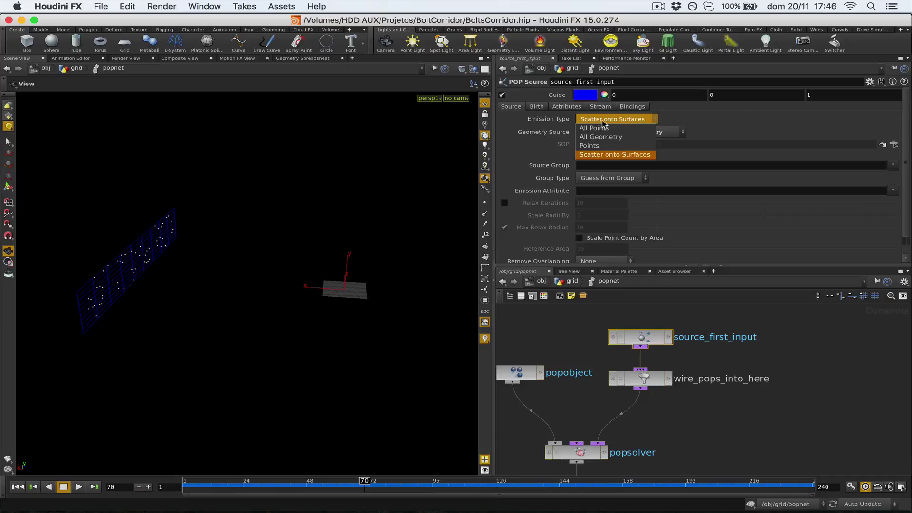
{"action": "left_click", "coordinate": [621, 153]}
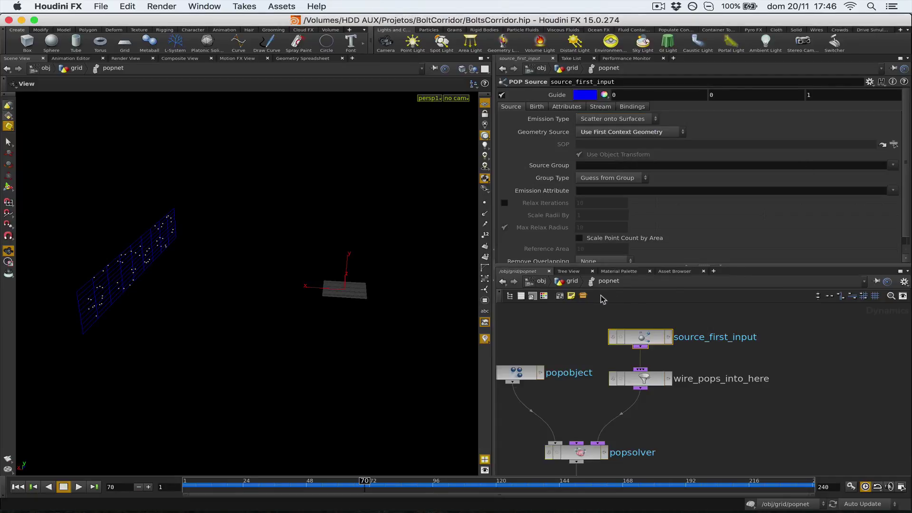
- Compare the inputs of popnet in the grid network with the geometry source setting inside it, and return to the grid network
{"action": "left_click", "coordinate": [574, 282]}
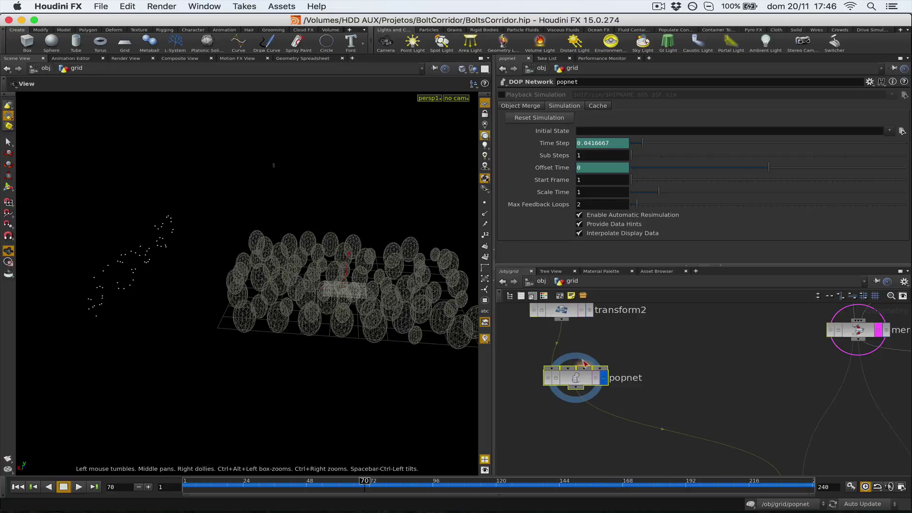
{"action": "double_click", "coordinate": [574, 376]}
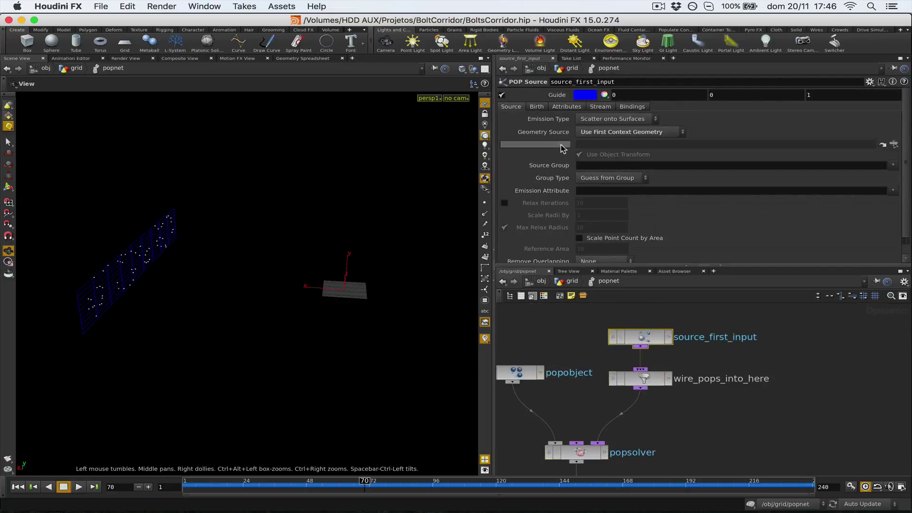
{"action": "left_click", "coordinate": [568, 281]}
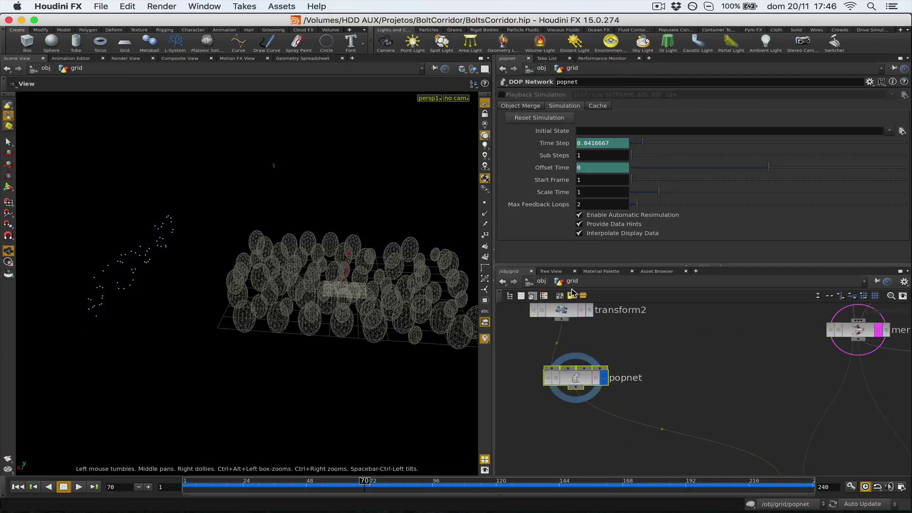
- Follow the popnet output to particle1 and examine the state settings of particle1
{"action": "middle_click_drag", "start_coordinate": [650, 393], "coordinate": [625, 365]}
{"action": "scroll", "coordinate": [595, 343], "scroll_direction": "down", "scroll_amount": 3}
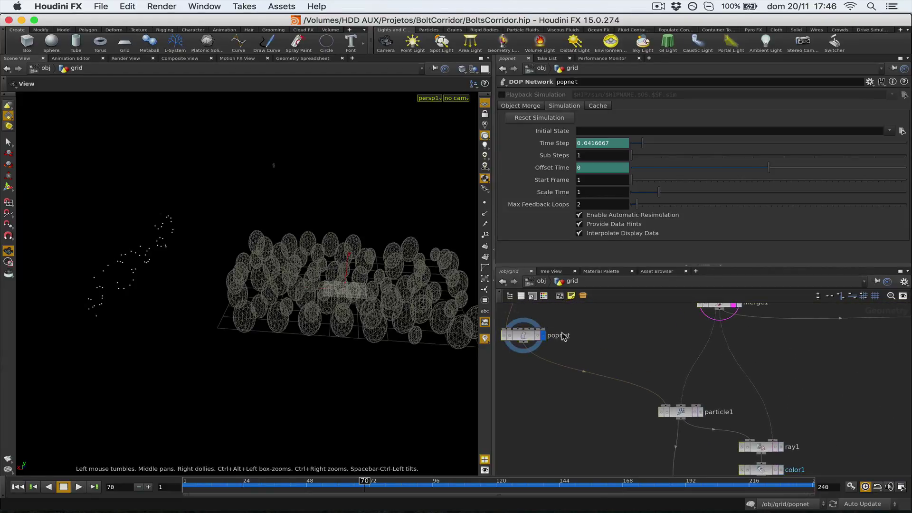
{"action": "left_click", "coordinate": [689, 411]}
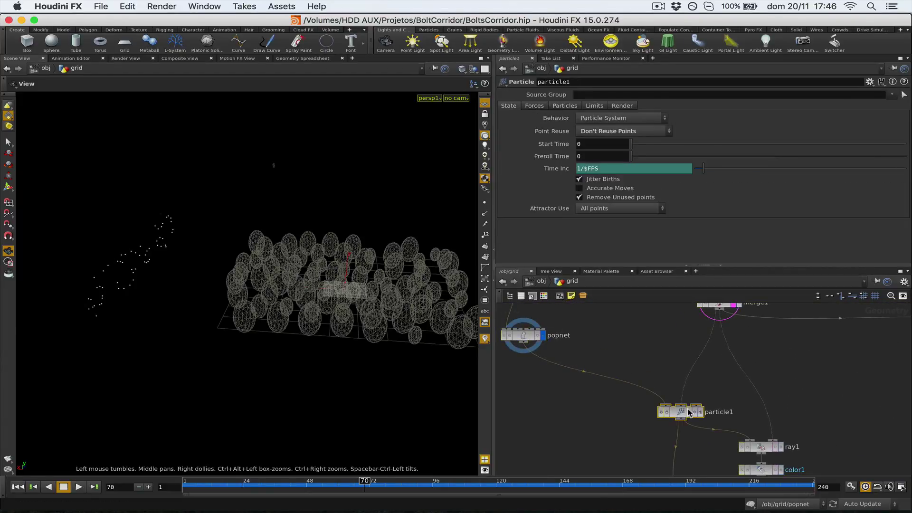
- Add a new Particle node beside particle1 and delete it again
{"action": "left_click", "coordinate": [605, 431]}
{"action": "key", "text": "Tab"}
{"action": "type", "text": "part"}
{"action": "key", "text": "Return"}
{"action": "left_click", "coordinate": [605, 432]}
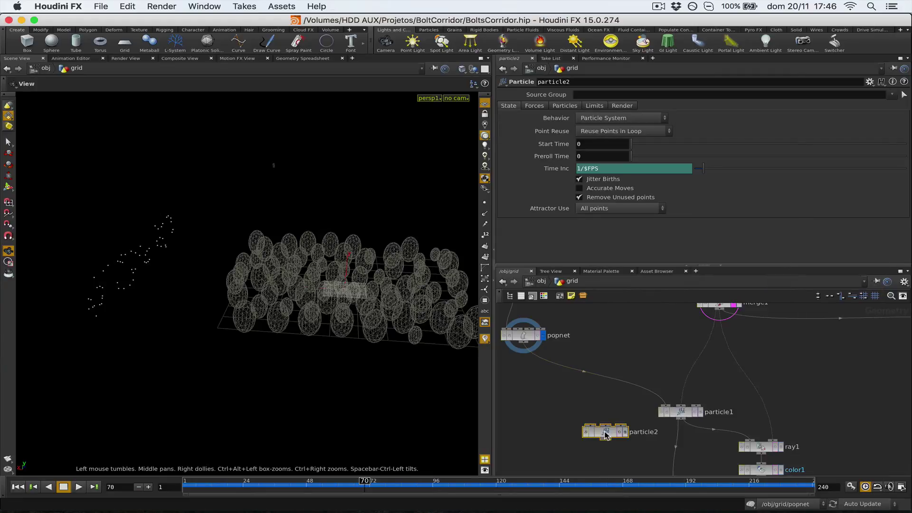
{"action": "key", "text": "Delete"}
- Display the result of particle1 and identify its collision input
{"action": "scroll", "coordinate": [741, 382], "scroll_direction": "up", "scroll_amount": 2}
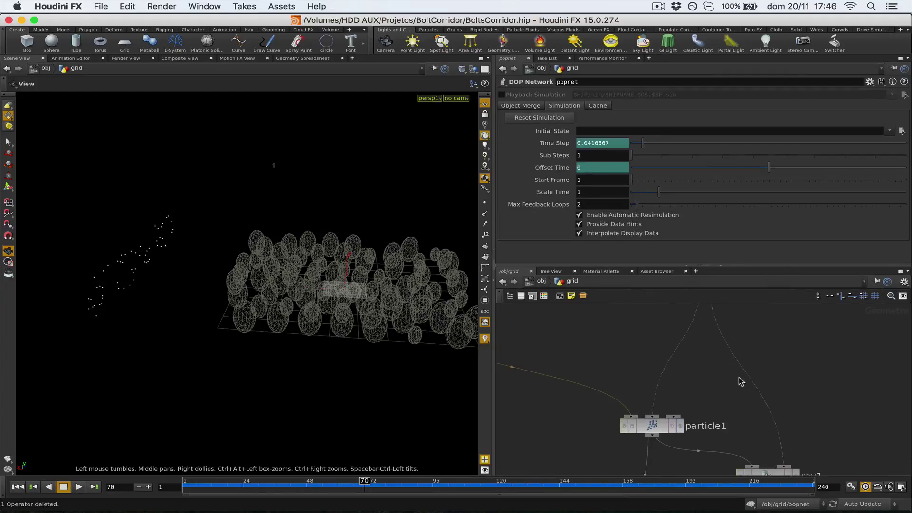
{"action": "left_click", "coordinate": [680, 426]}
{"action": "left_click", "coordinate": [663, 425]}
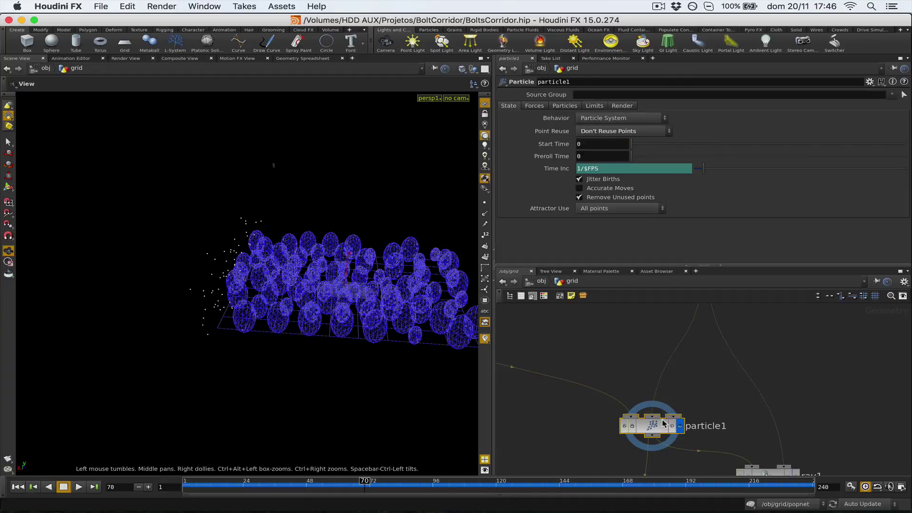
{"action": "middle_click", "coordinate": [658, 421]}
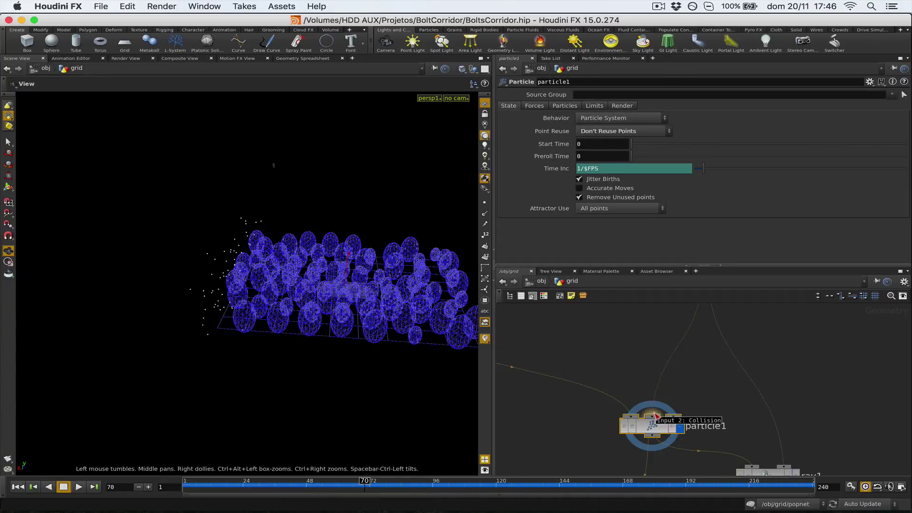
- Display merge1 to view the collision geometry feeding particle1, and follow the network down to particle1 and ray1
{"action": "scroll", "coordinate": [656, 417], "scroll_direction": "up", "scroll_amount": 3}
{"action": "left_click", "coordinate": [713, 322]}
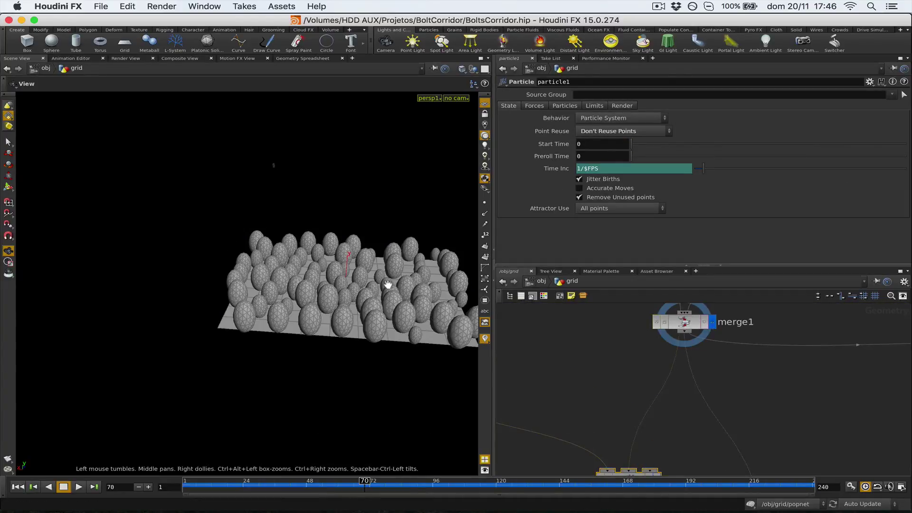
{"action": "middle_click_drag", "start_coordinate": [595, 384], "coordinate": [563, 316]}
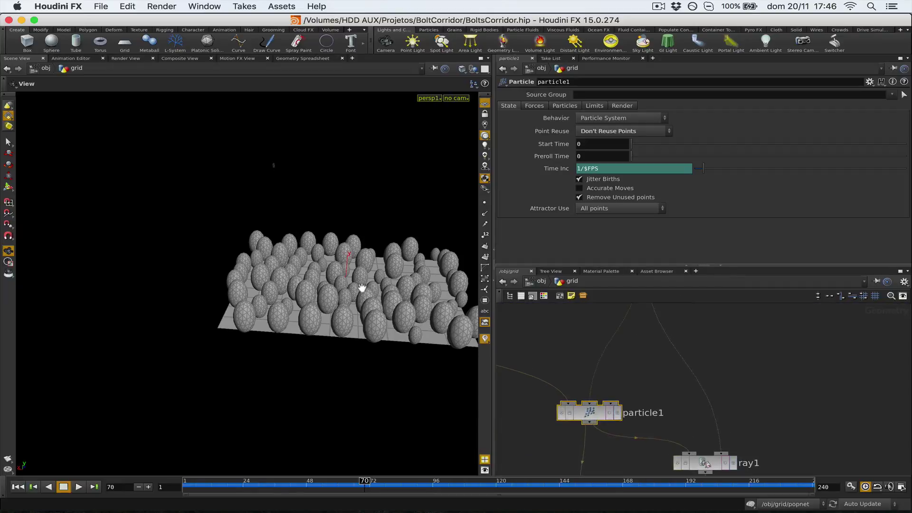
{"action": "left_click_drag", "start_coordinate": [362, 287], "coordinate": [309, 286]}
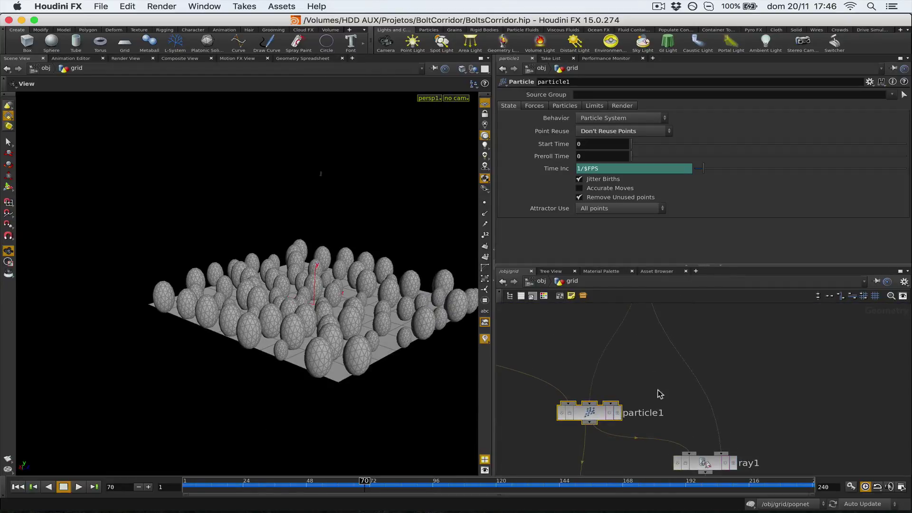
{"action": "middle_click_drag", "start_coordinate": [638, 399], "coordinate": [623, 346]}
{"action": "scroll", "coordinate": [624, 340], "scroll_direction": "up", "scroll_amount": 4}
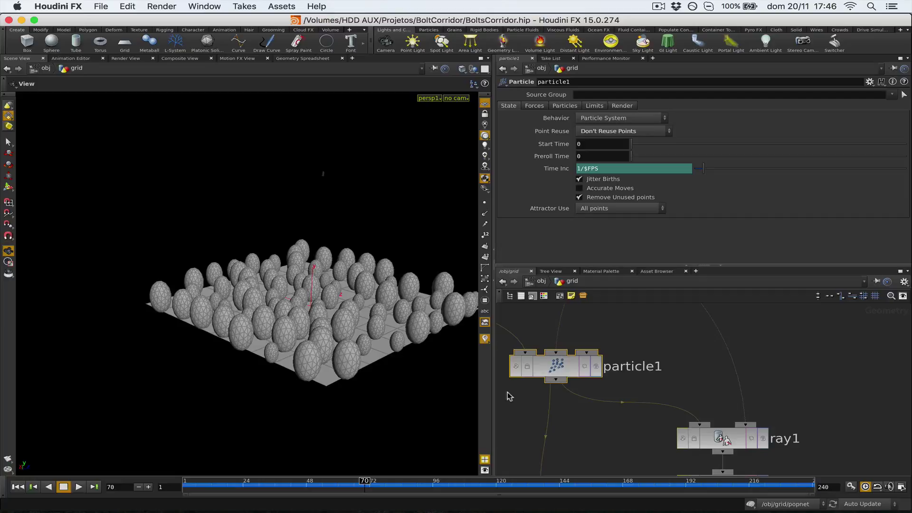
- Display the result of particle1 and save the scene
{"action": "left_click", "coordinate": [595, 367]}
{"action": "key", "text": "super+s"}
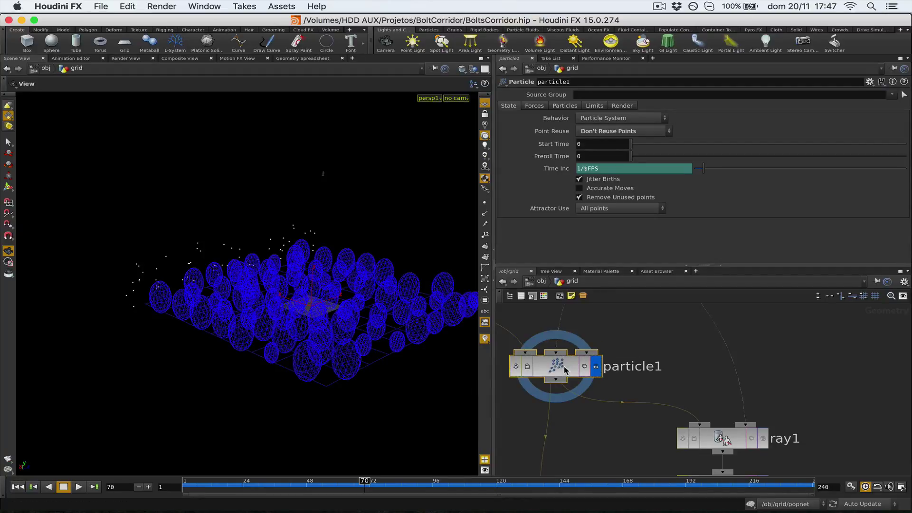
{"action": "left_click_drag", "start_coordinate": [306, 222], "coordinate": [353, 264]}
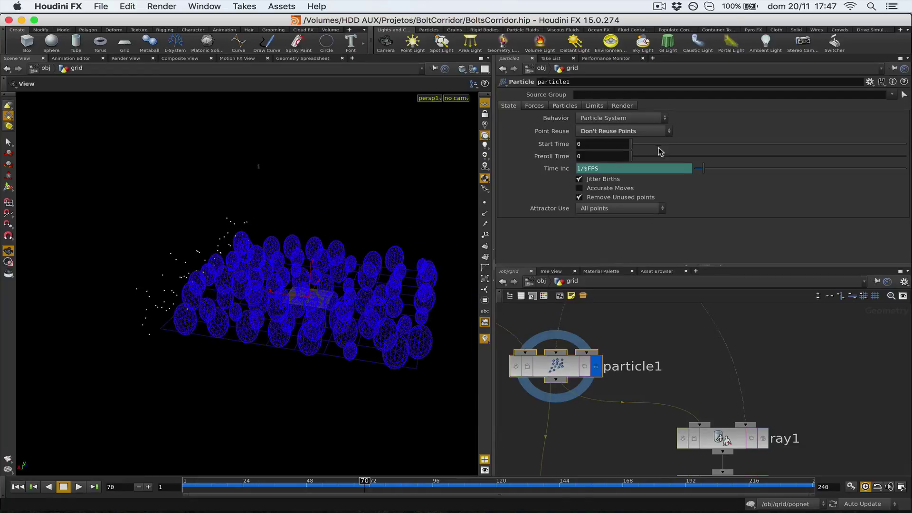
- Try the Modify Source Geometry behavior on particle1 and return it to Particle System
{"action": "left_click", "coordinate": [628, 118]}
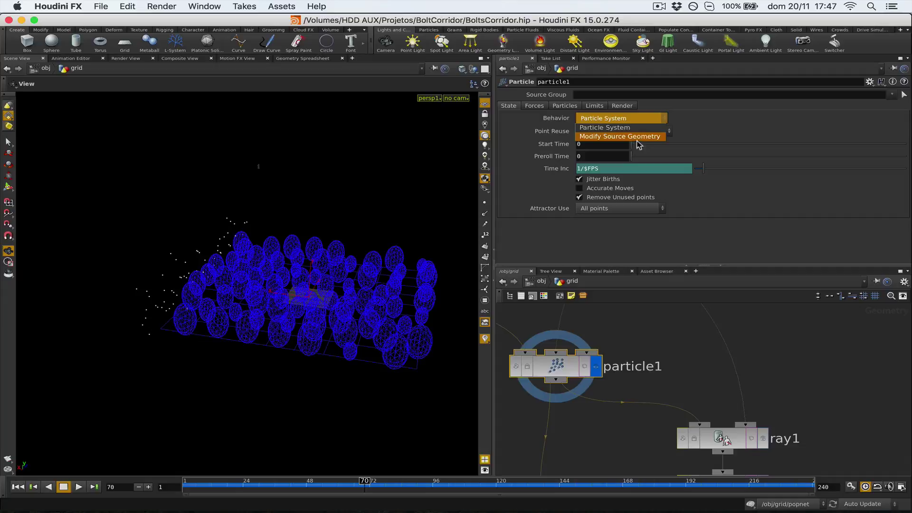
{"action": "left_click", "coordinate": [637, 138]}
{"action": "left_click", "coordinate": [649, 121]}
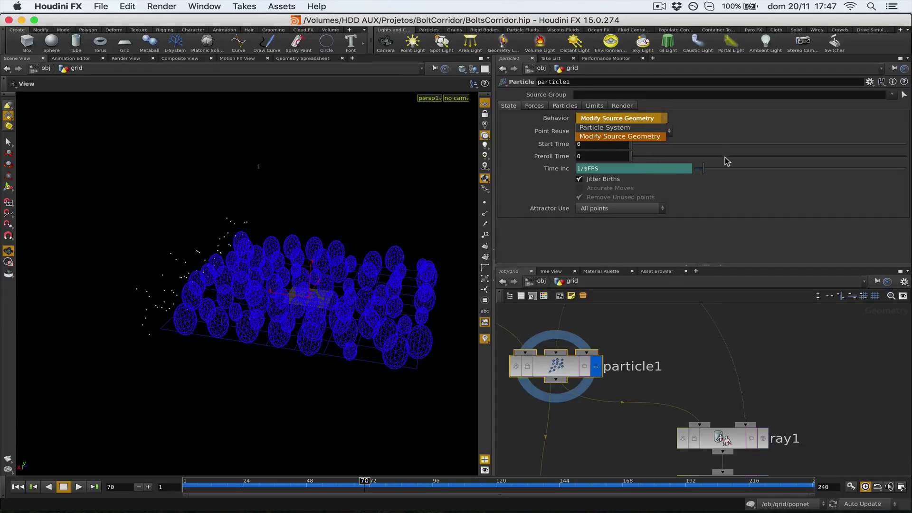
{"action": "left_click", "coordinate": [608, 128]}
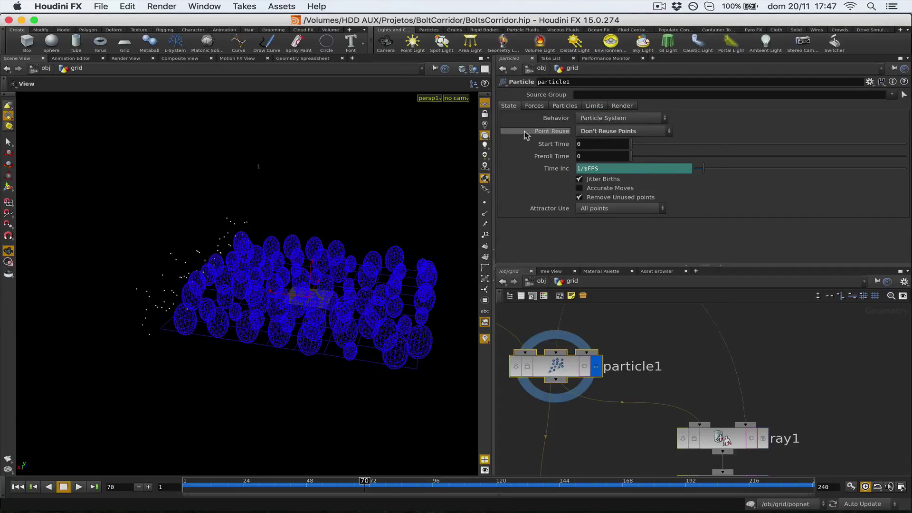
- Try Reuse Points in Loop at frame 86 and Accurate Moves on particle1, restoring Don't Reuse Points and disabling Accurate Moves again
{"action": "left_click", "coordinate": [596, 132]}
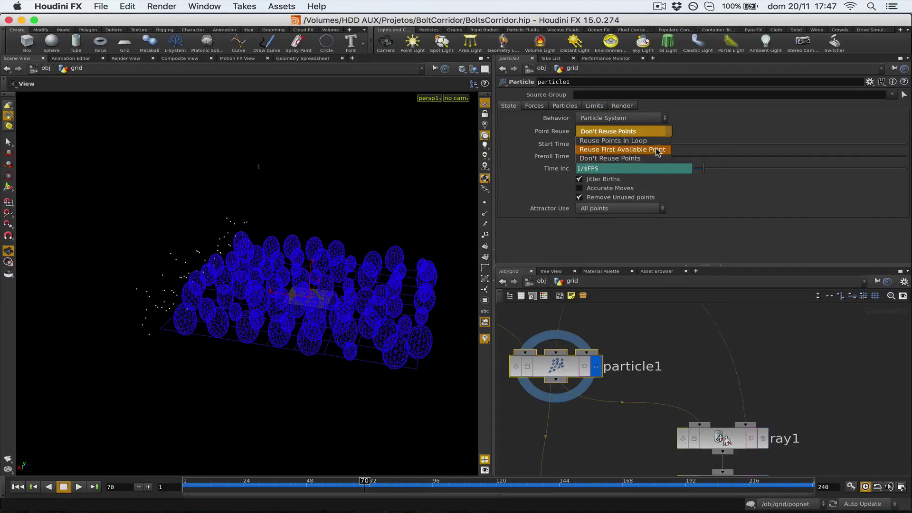
{"action": "left_click", "coordinate": [627, 142]}
{"action": "mouse_move", "coordinate": [269, 481]}
{"action": "left_mouse_down"}
{"action": "mouse_move", "coordinate": [204, 483]}
{"action": "mouse_move", "coordinate": [260, 495]}
{"action": "mouse_move", "coordinate": [407, 494]}
{"action": "left_mouse_up"}
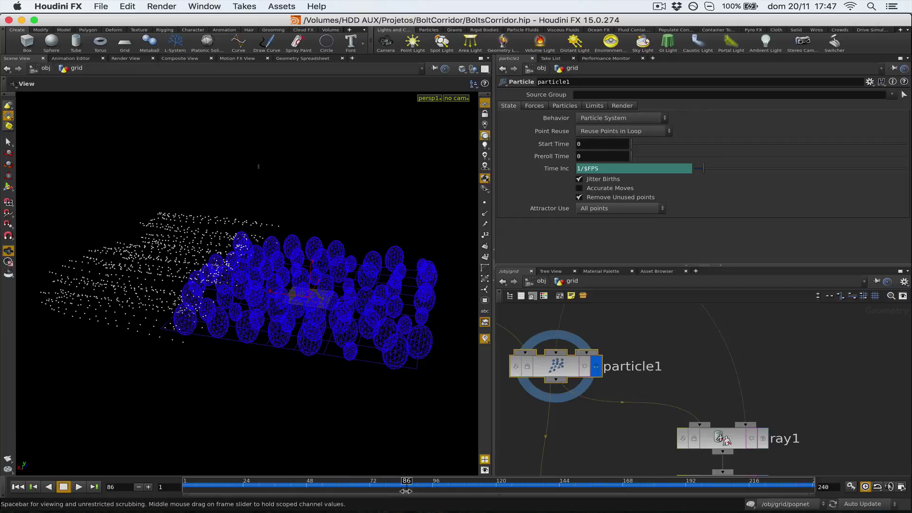
{"action": "left_click", "coordinate": [609, 118]}
{"action": "left_click", "coordinate": [630, 124]}
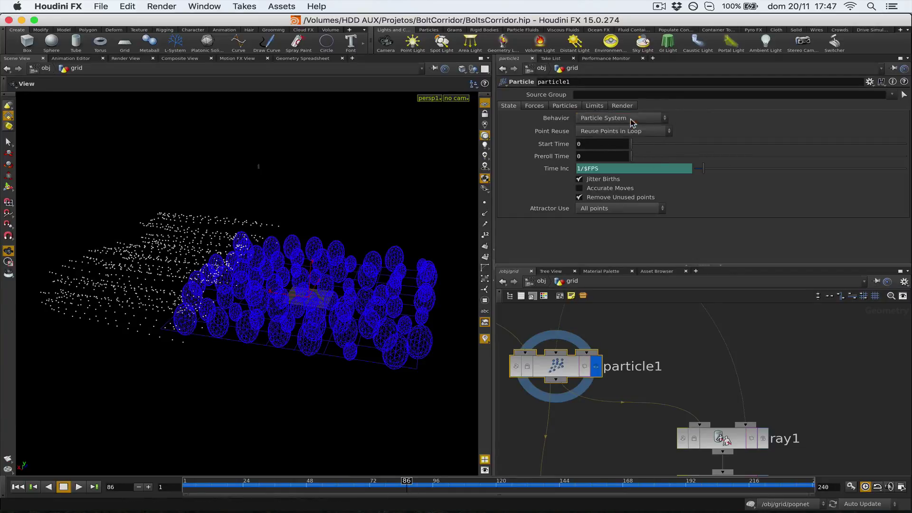
{"action": "left_click", "coordinate": [648, 144]}
{"action": "left_click", "coordinate": [647, 137]}
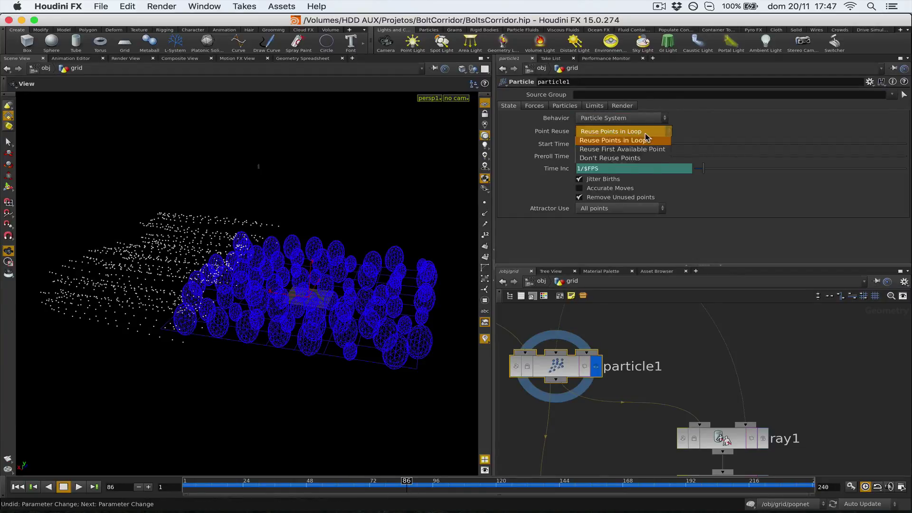
{"action": "left_click", "coordinate": [634, 162]}
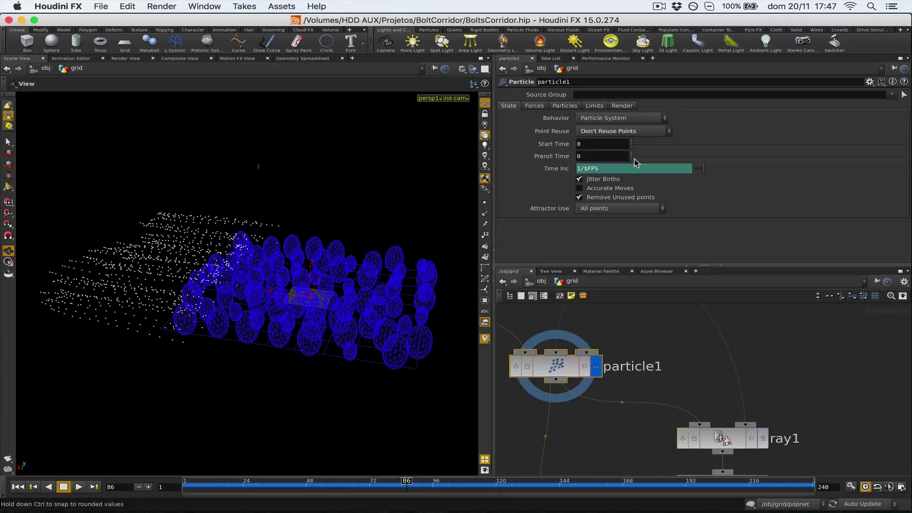
{"action": "left_click", "coordinate": [581, 189]}
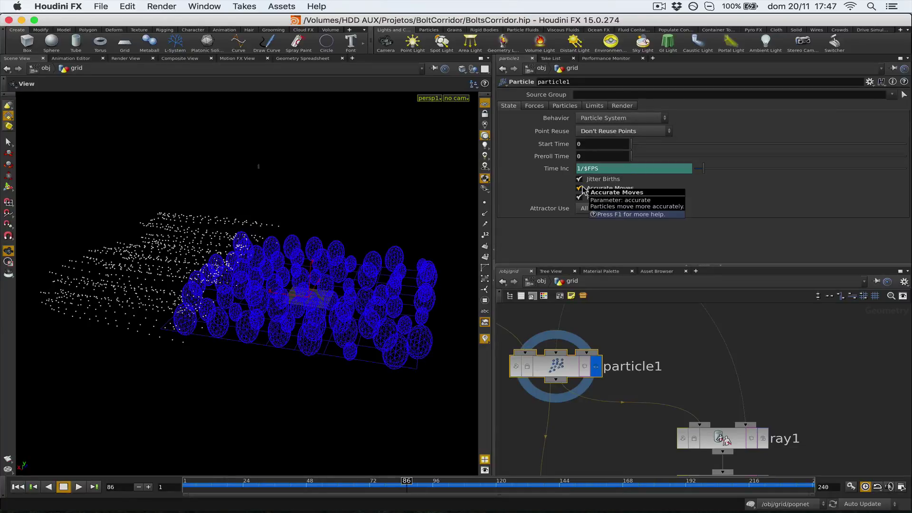
{"action": "left_click", "coordinate": [580, 188]}
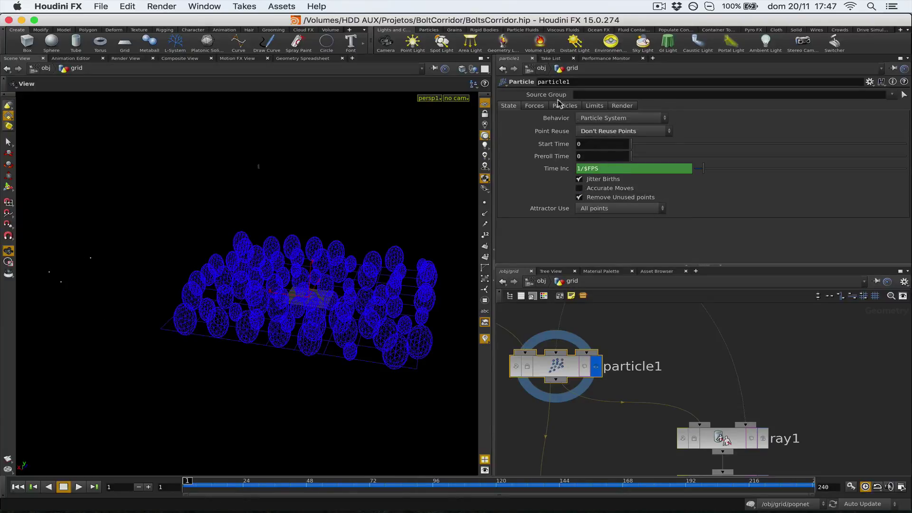
- Examine particle1's external force along X against the view axes, and scrub to frame 86 to follow the particles' direction
{"action": "left_click", "coordinate": [535, 106]}
{"action": "left_click", "coordinate": [610, 116]}
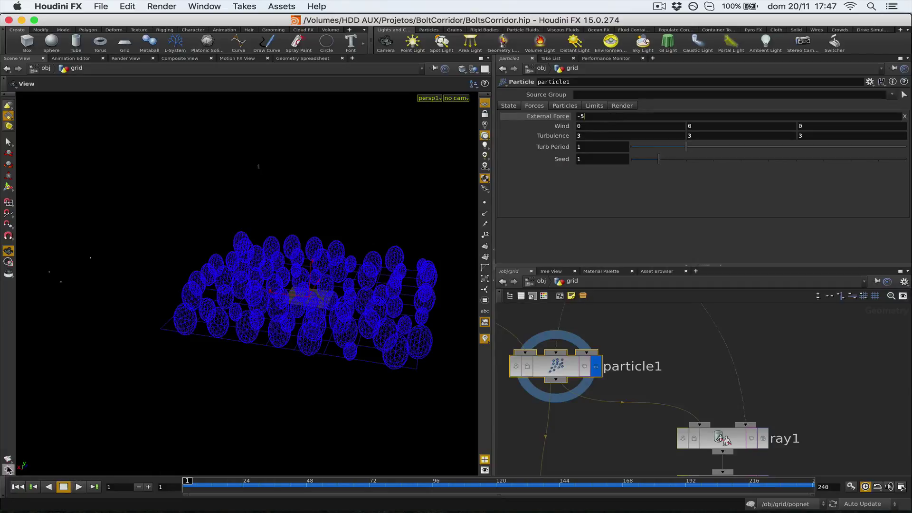
{"action": "key", "text": "Return"}
{"action": "left_click_drag", "start_coordinate": [32, 465], "coordinate": [152, 426]}
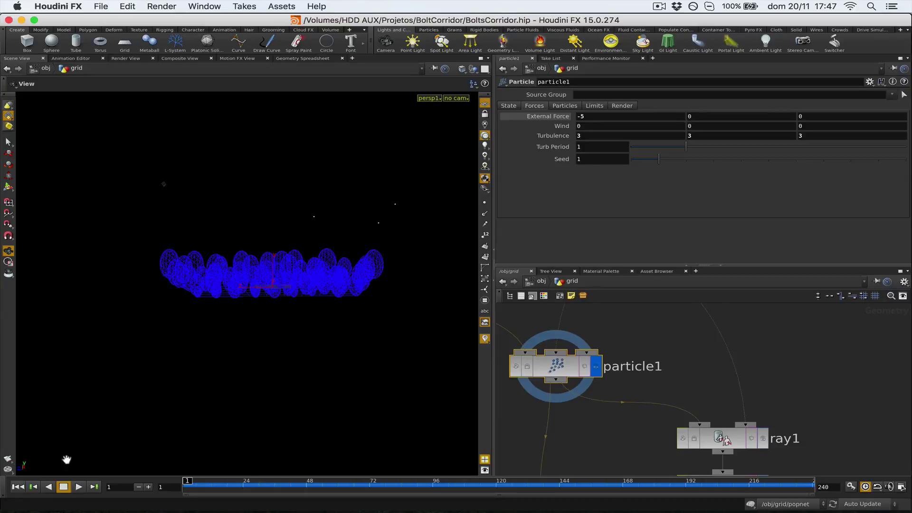
{"action": "left_click_drag", "start_coordinate": [67, 459], "coordinate": [162, 444]}
{"action": "left_click_drag", "start_coordinate": [31, 461], "coordinate": [143, 450]}
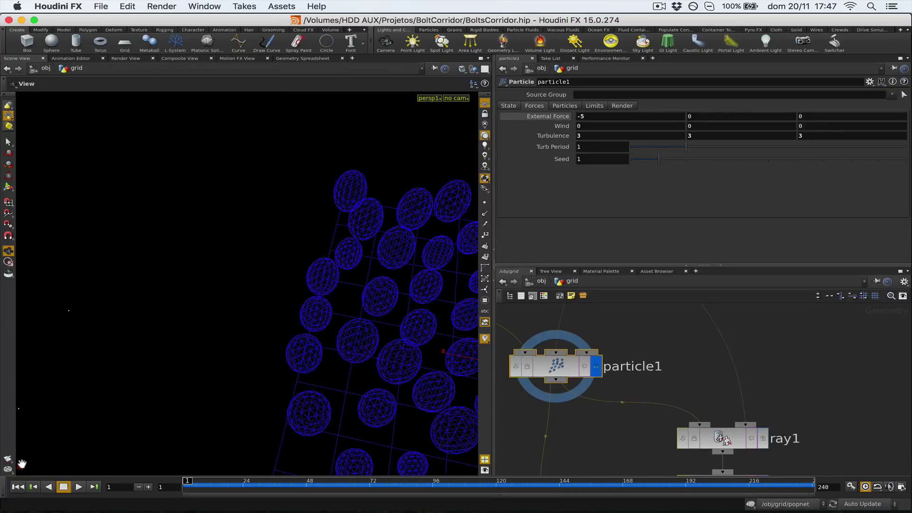
{"action": "left_click_drag", "start_coordinate": [262, 407], "coordinate": [144, 190]}
{"action": "left_click_drag", "start_coordinate": [367, 180], "coordinate": [342, 197]}
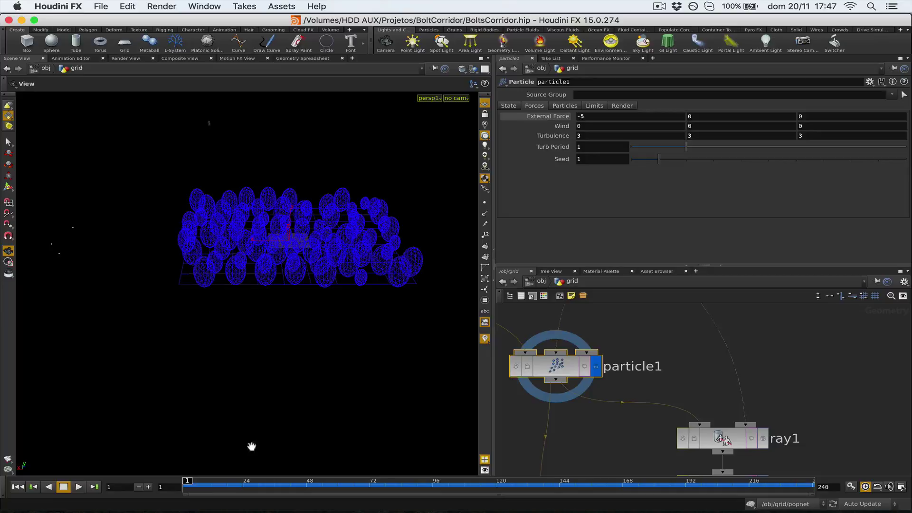
{"action": "left_click_drag", "start_coordinate": [209, 483], "coordinate": [406, 480]}
- Examine particle1's particle ID, birth, life expectancy and life variance settings
{"action": "left_click", "coordinate": [561, 106]}
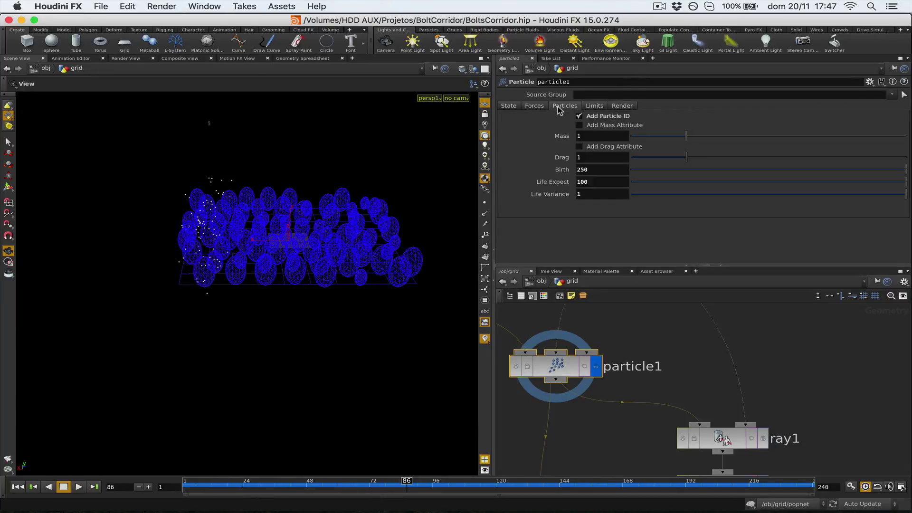
{"action": "middle_click_drag", "start_coordinate": [216, 205], "coordinate": [181, 228]}
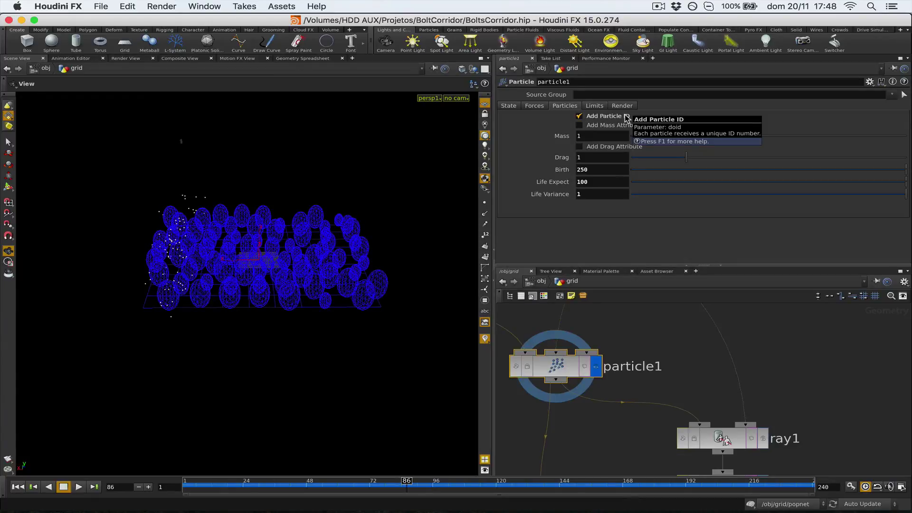
{"action": "double_click", "coordinate": [587, 180]}
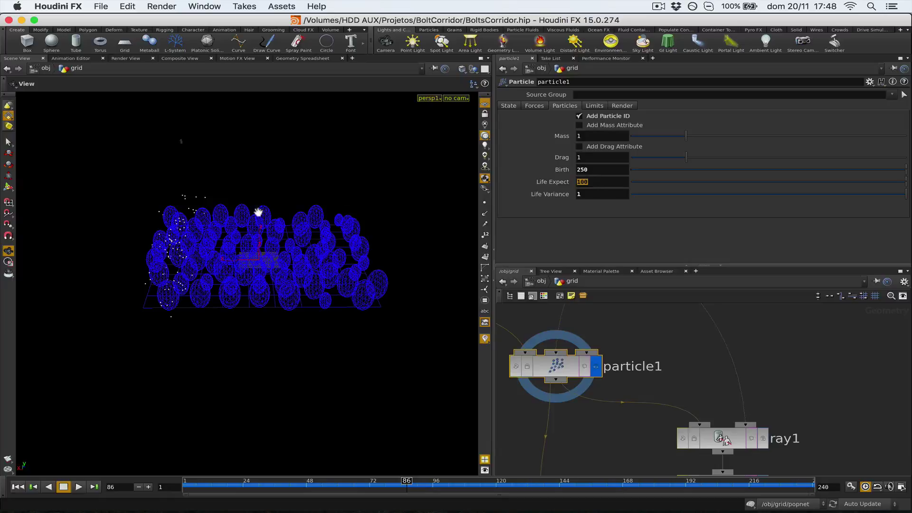
{"action": "double_click", "coordinate": [607, 194]}
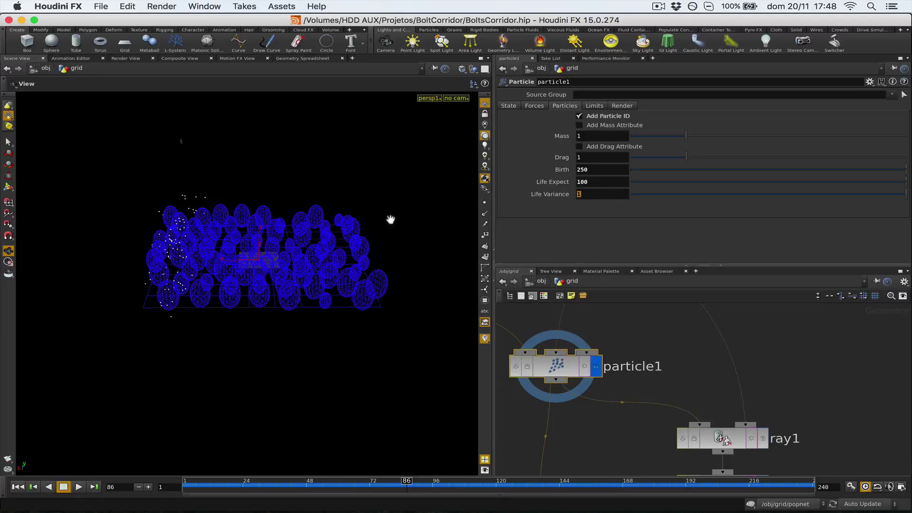
- Try Die on Contact as particle1's hit behavior, restore Bounce on Contact, and scrub the simulation to frame 87
{"action": "left_click", "coordinate": [595, 107]}
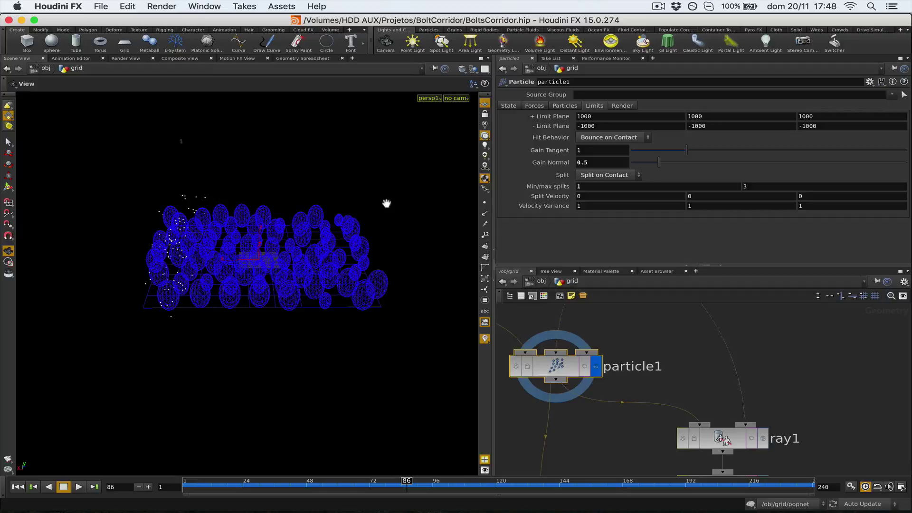
{"action": "left_click_drag", "start_coordinate": [386, 199], "coordinate": [181, 251]}
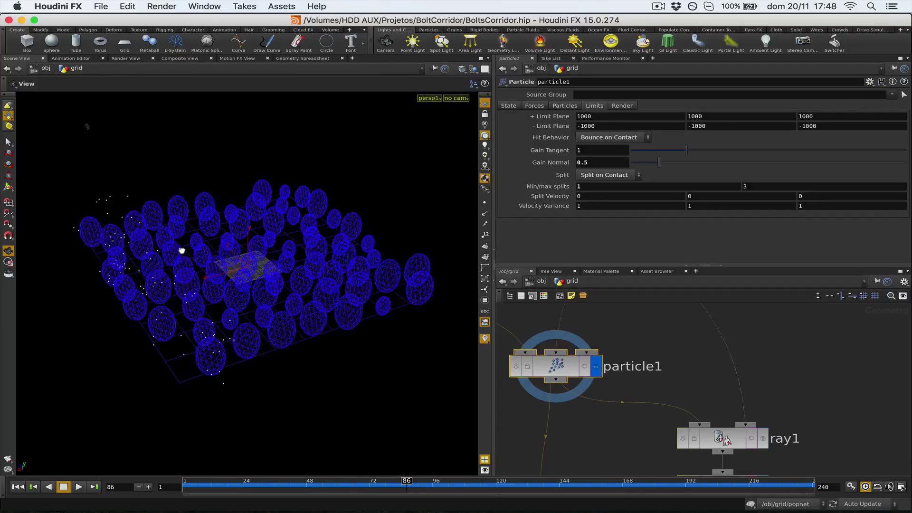
{"action": "left_click", "coordinate": [646, 142]}
{"action": "left_click", "coordinate": [616, 146]}
{"action": "left_click", "coordinate": [627, 141]}
{"action": "left_click", "coordinate": [616, 147]}
{"action": "right_click", "coordinate": [565, 140]}
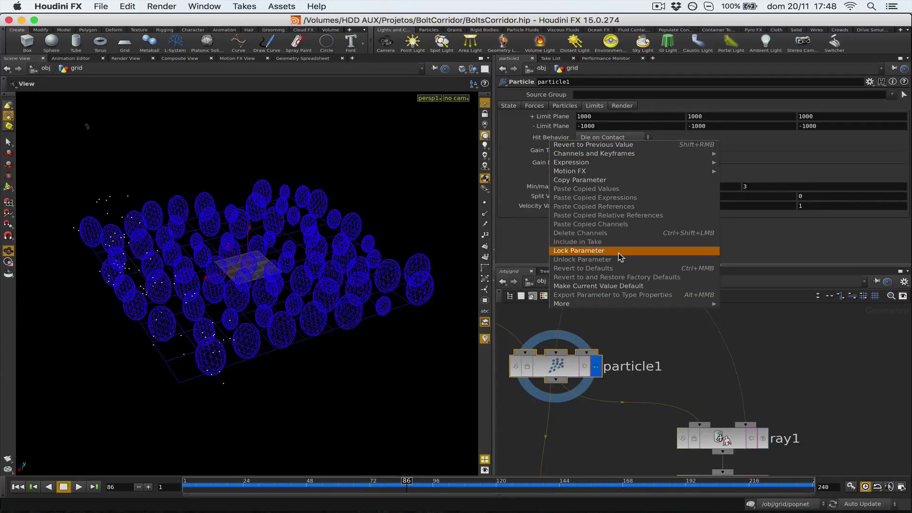
{"action": "key", "text": "Escape"}
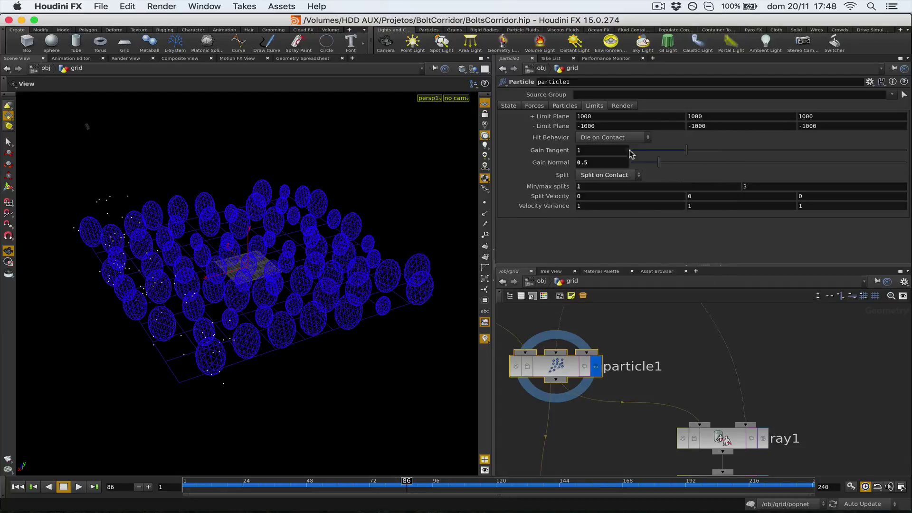
{"action": "left_click", "coordinate": [611, 138]}
{"action": "left_click", "coordinate": [611, 155]}
{"action": "left_click_drag", "start_coordinate": [245, 486], "coordinate": [408, 460]}
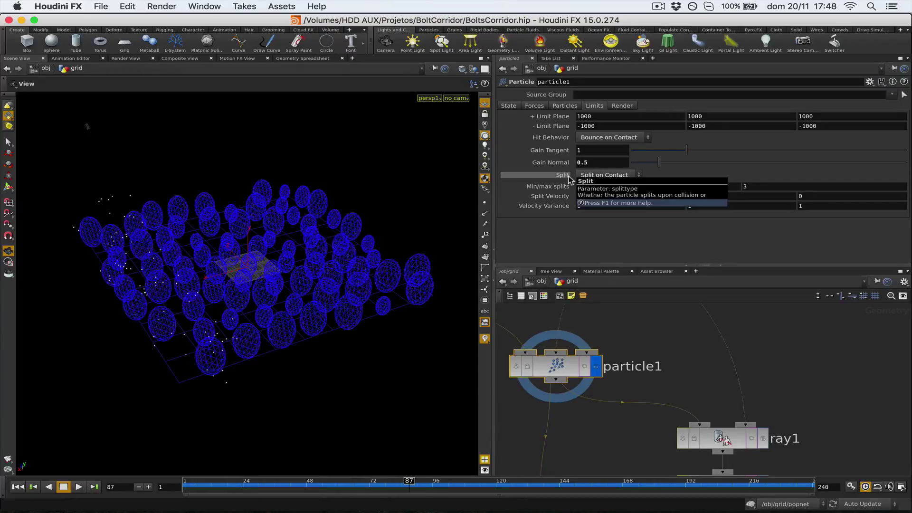
- Examine particle1's split options, minimum and maximum splits and Gain Normal, keeping Split on Contact selected
{"action": "left_click", "coordinate": [607, 175]}
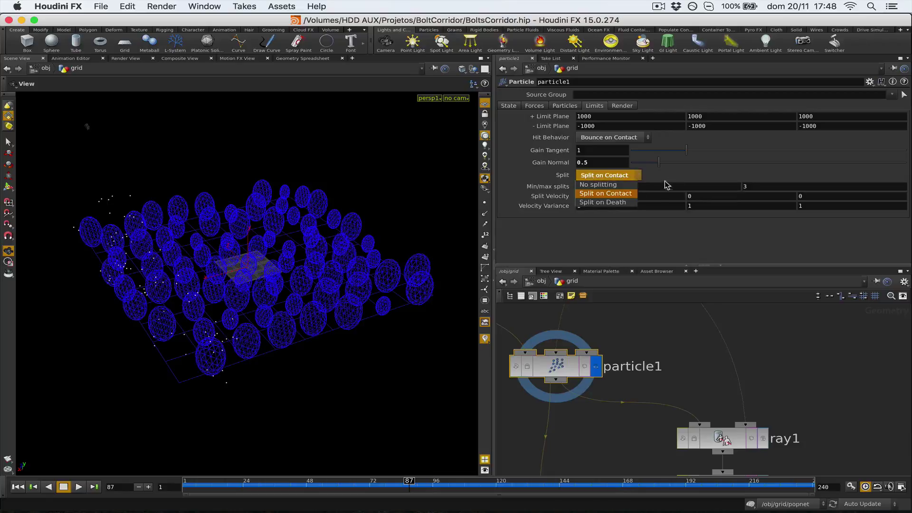
{"action": "left_click", "coordinate": [597, 196]}
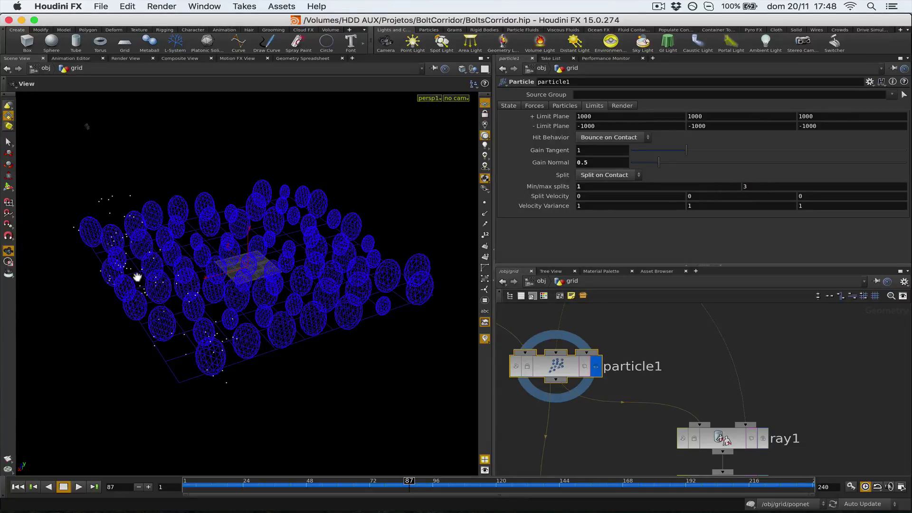
{"action": "mouse_move", "coordinate": [206, 332]}
{"action": "left_mouse_down"}
{"action": "mouse_move", "coordinate": [241, 322]}
{"action": "mouse_move", "coordinate": [212, 328]}
{"action": "left_mouse_up"}
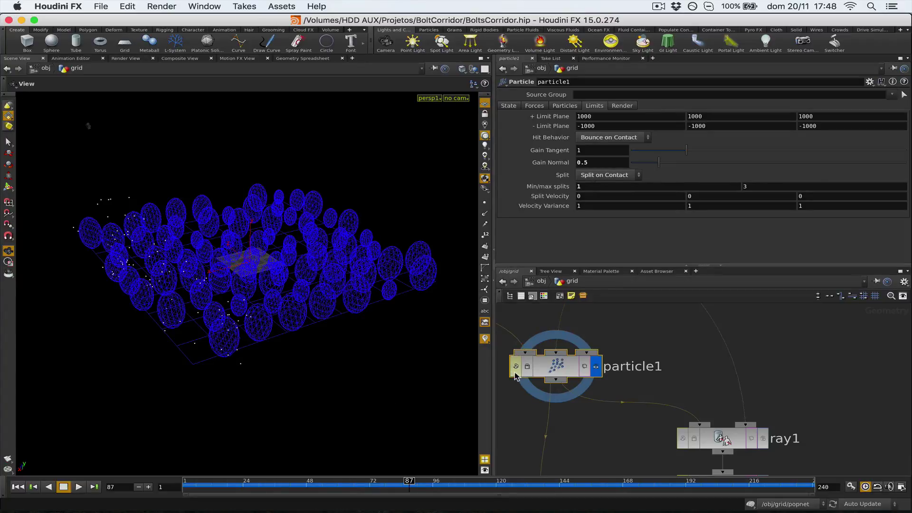
{"action": "left_click", "coordinate": [588, 191]}
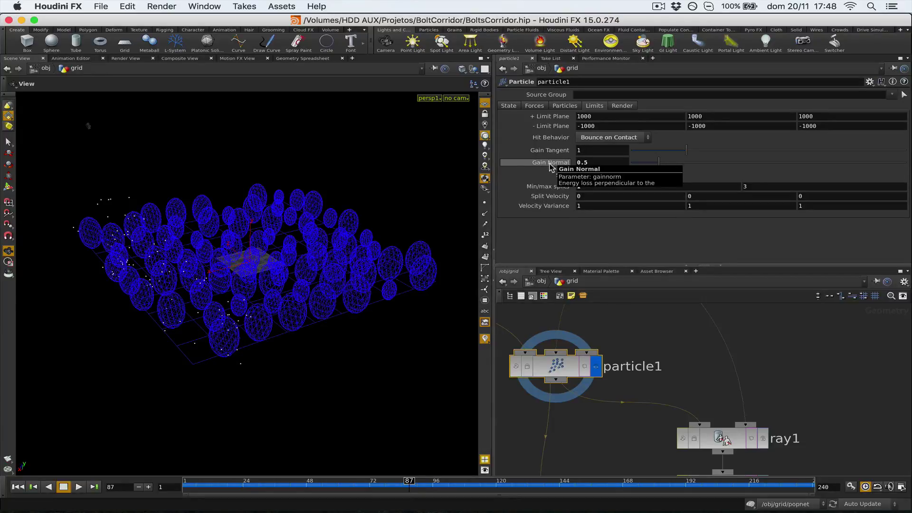
{"action": "left_click_drag", "start_coordinate": [597, 164], "coordinate": [570, 165]}
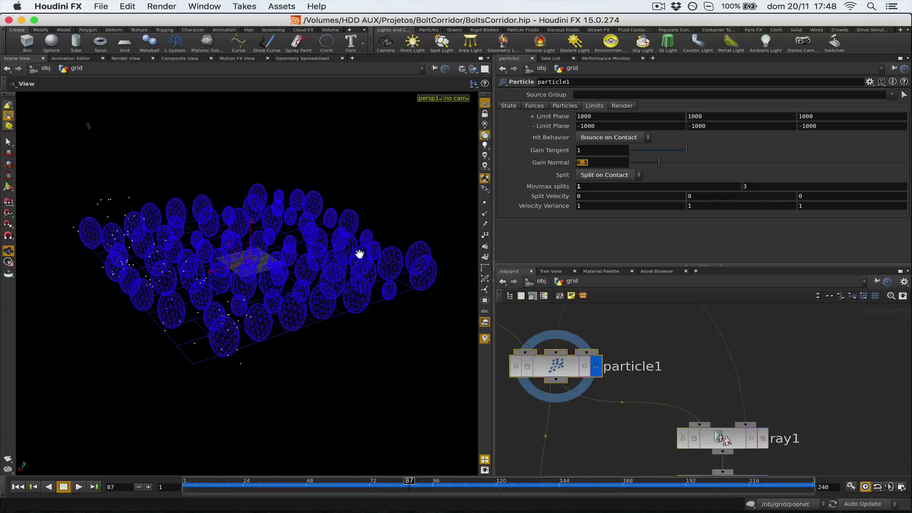
{"action": "type", "text": "1"}
{"action": "key", "text": "Return"}
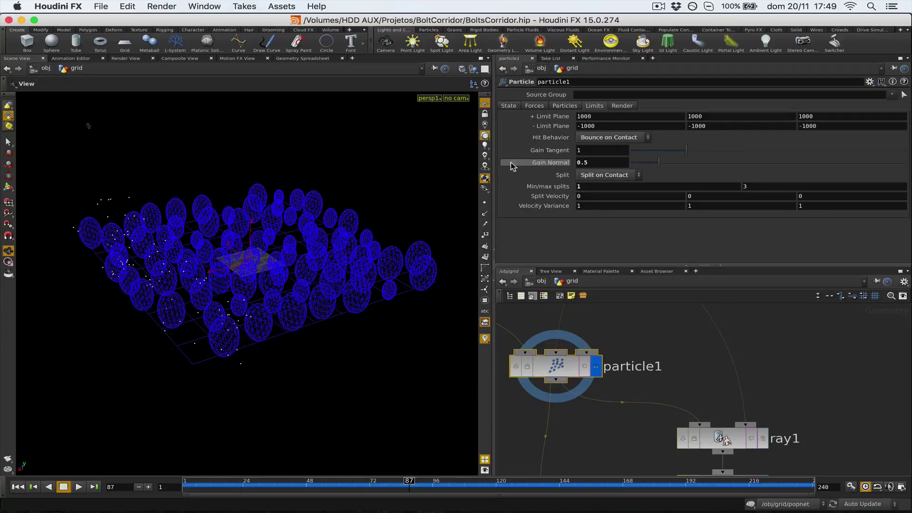
- Scrub the particle simulation to frame 170, inspect how the particles spread among the ellipsoids, and save the scene
{"action": "scroll", "coordinate": [696, 380], "scroll_direction": "down", "scroll_amount": 3}
{"action": "left_click_drag", "start_coordinate": [297, 407], "coordinate": [256, 346]}
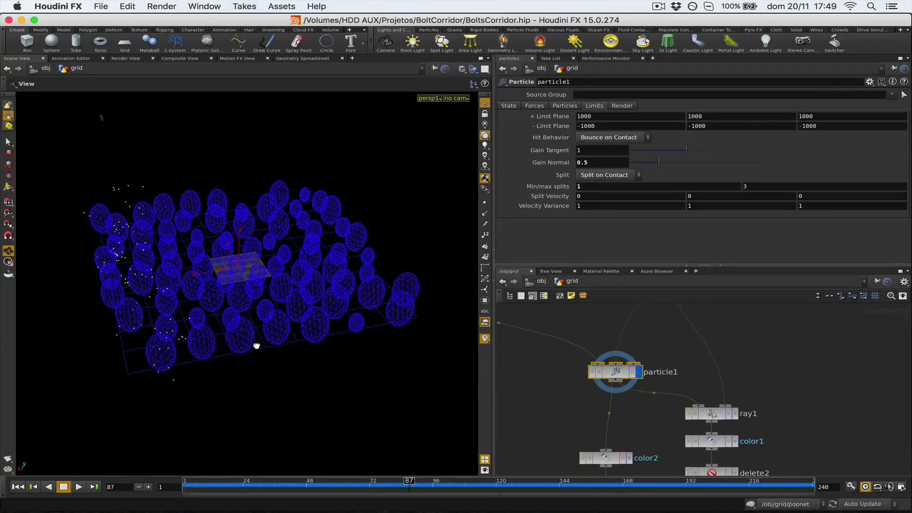
{"action": "left_click_drag", "start_coordinate": [382, 485], "coordinate": [628, 485]}
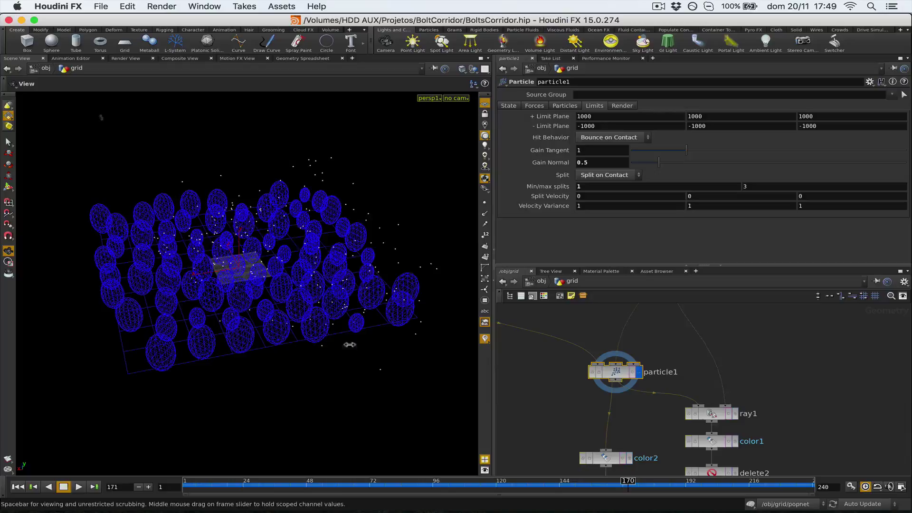
{"action": "left_click_drag", "start_coordinate": [271, 295], "coordinate": [276, 271]}
{"action": "key", "text": "super+s"}
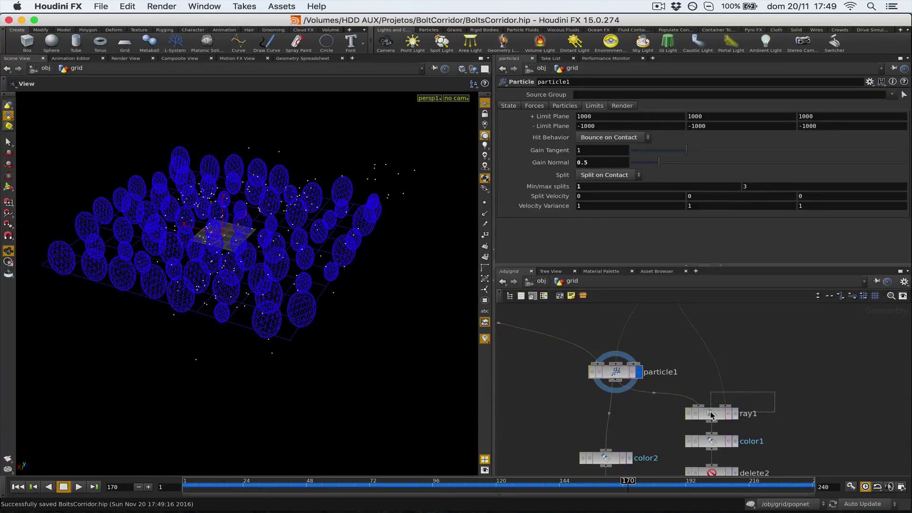
- Select ray1 and examine its projection method and point settings
{"action": "left_click", "coordinate": [711, 412]}
{"action": "scroll", "coordinate": [576, 127], "scroll_direction": "up", "scroll_amount": 3}
{"action": "scroll", "coordinate": [577, 127], "scroll_direction": "up", "scroll_amount": 4}
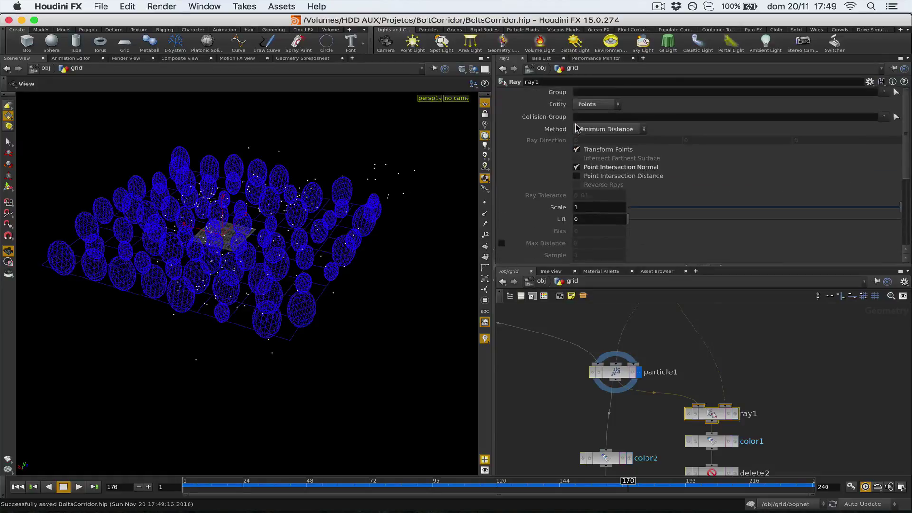
- Move particle1 closer to merge1 and alternate the display between the two nodes to compare the collision geometry with the particles
{"action": "middle_click_drag", "start_coordinate": [745, 328], "coordinate": [647, 394]}
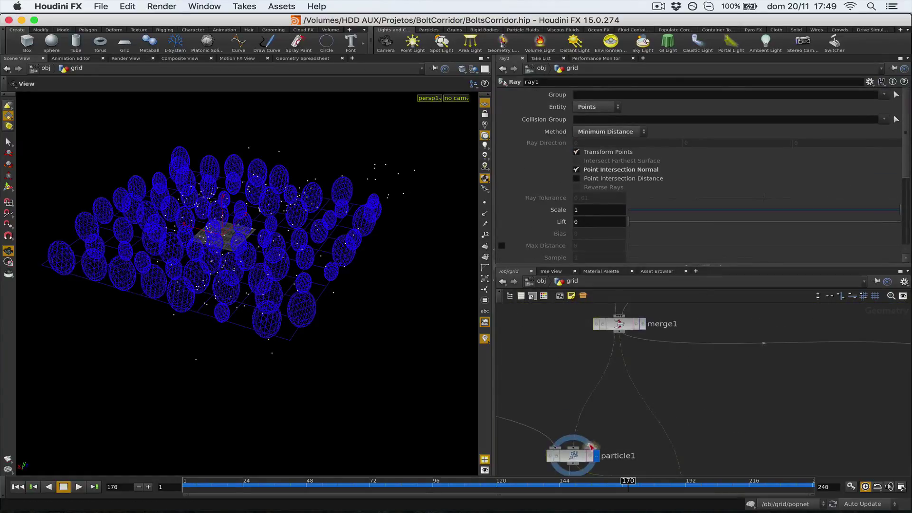
{"action": "left_click_drag", "start_coordinate": [583, 456], "coordinate": [573, 426]}
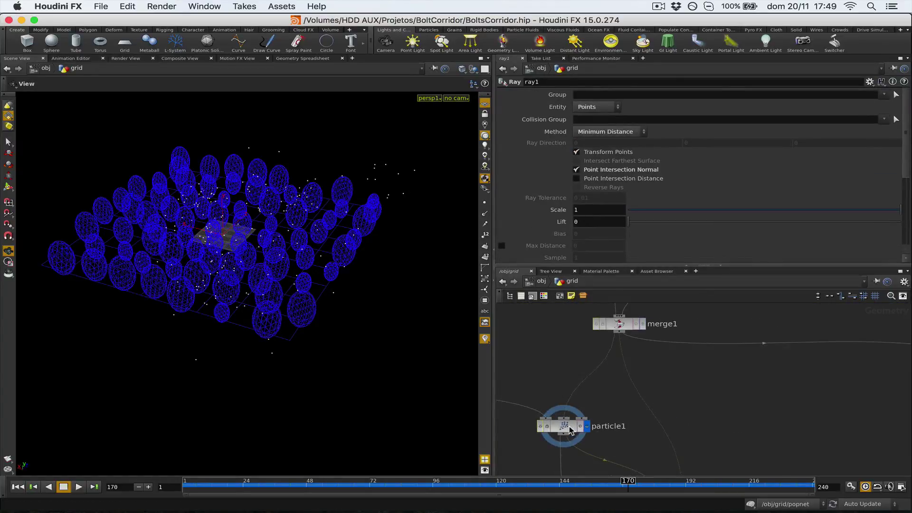
{"action": "left_click", "coordinate": [643, 324]}
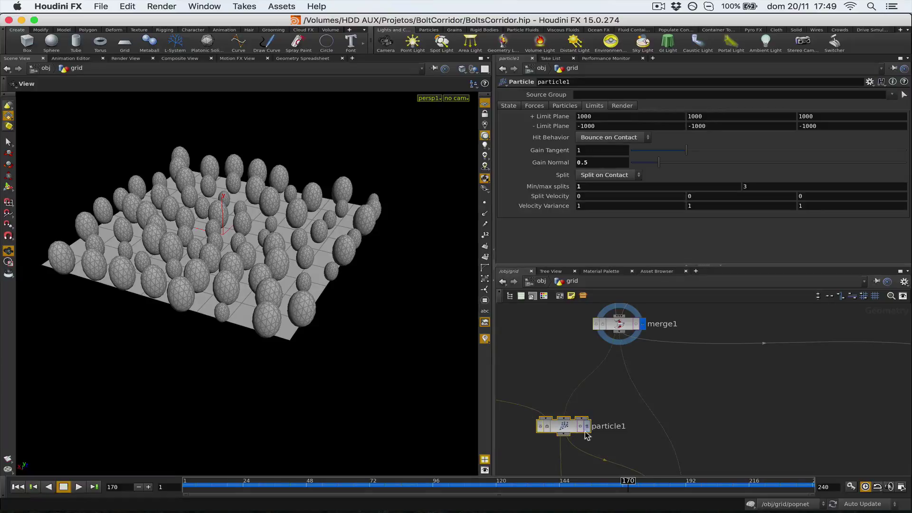
{"action": "left_click", "coordinate": [588, 427]}
{"action": "left_click", "coordinate": [644, 325]}
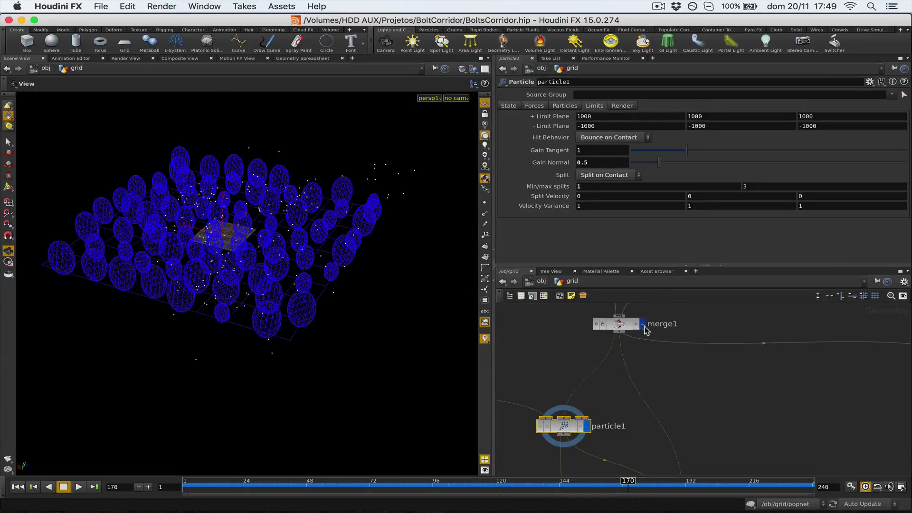
{"action": "left_click_drag", "start_coordinate": [223, 255], "coordinate": [265, 248]}
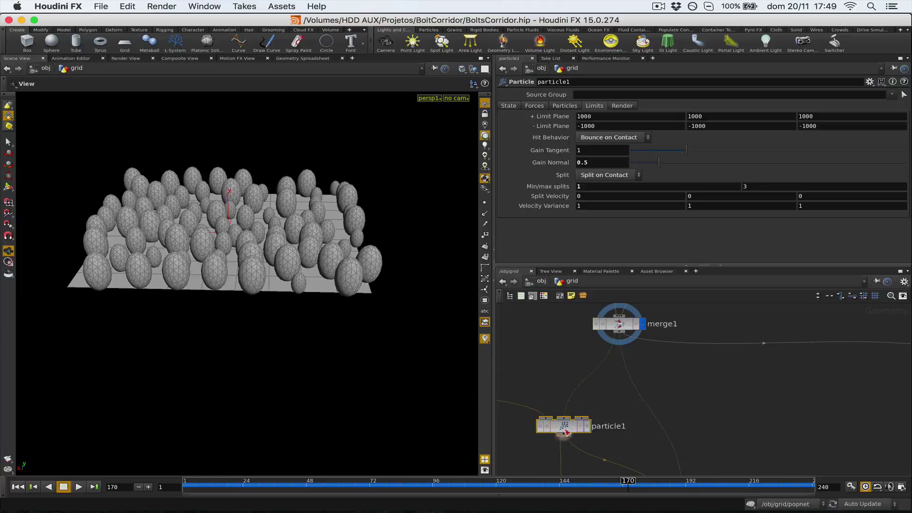
{"action": "left_click", "coordinate": [587, 426]}
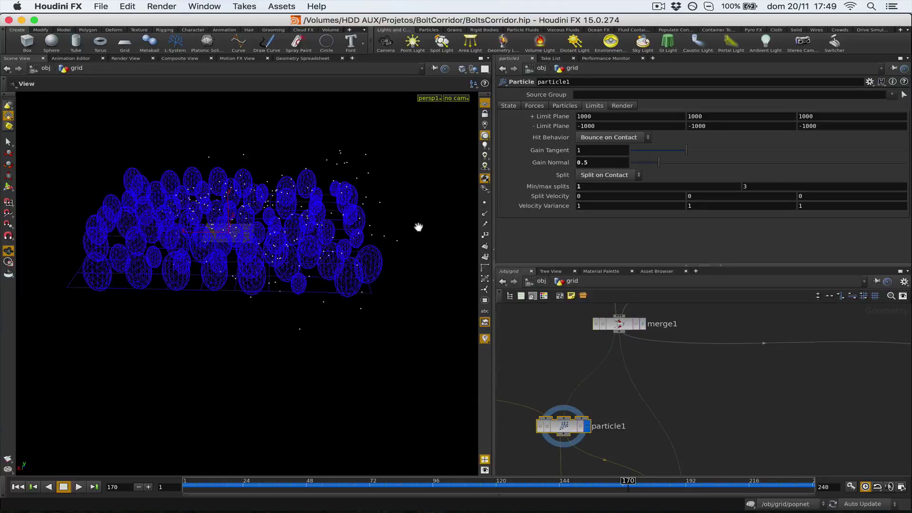
- Select ray1 and review its Entity and Method options, keeping Points and Minimum Distance
{"action": "middle_click_drag", "start_coordinate": [717, 429], "coordinate": [734, 338]}
{"action": "left_click", "coordinate": [697, 410]}
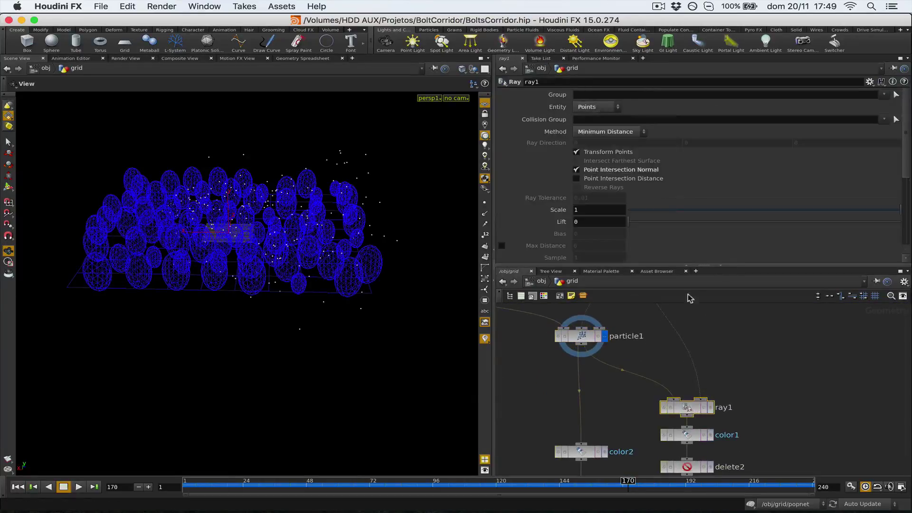
{"action": "left_click", "coordinate": [589, 108]}
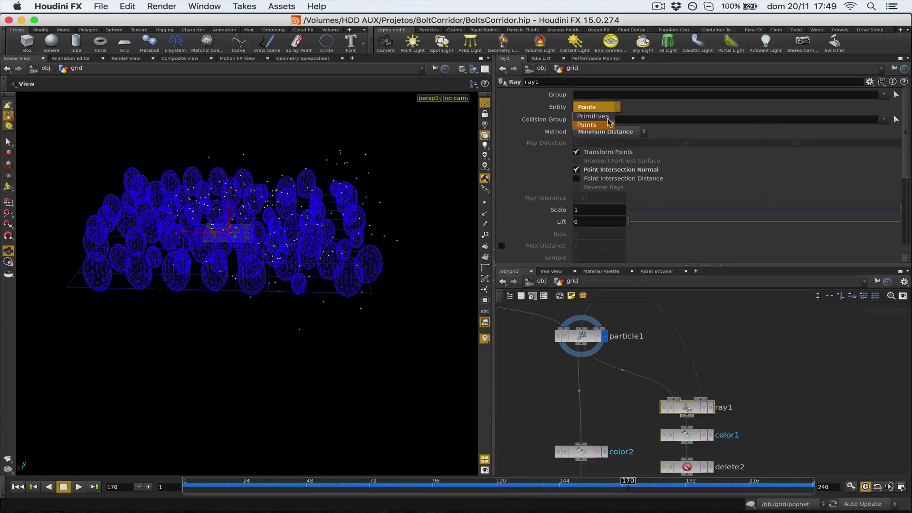
{"action": "left_click", "coordinate": [590, 126]}
{"action": "left_click", "coordinate": [613, 133]}
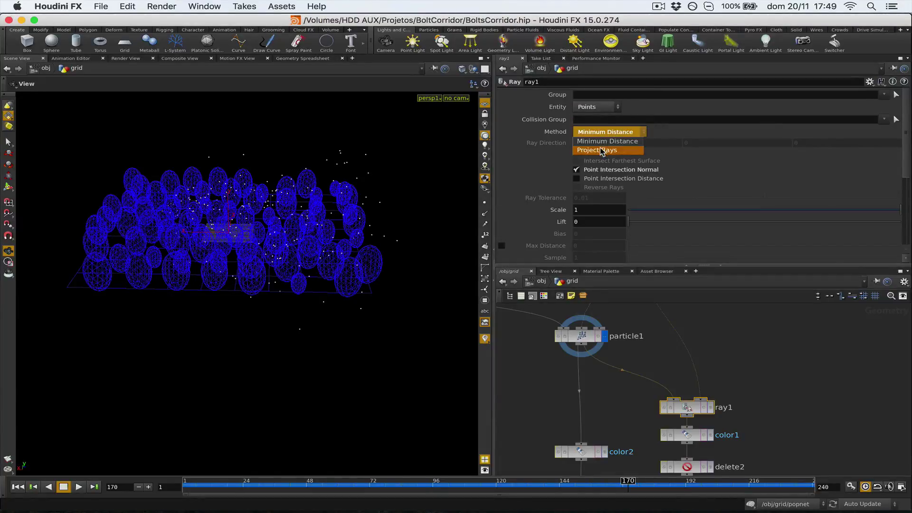
{"action": "left_click", "coordinate": [607, 141]}
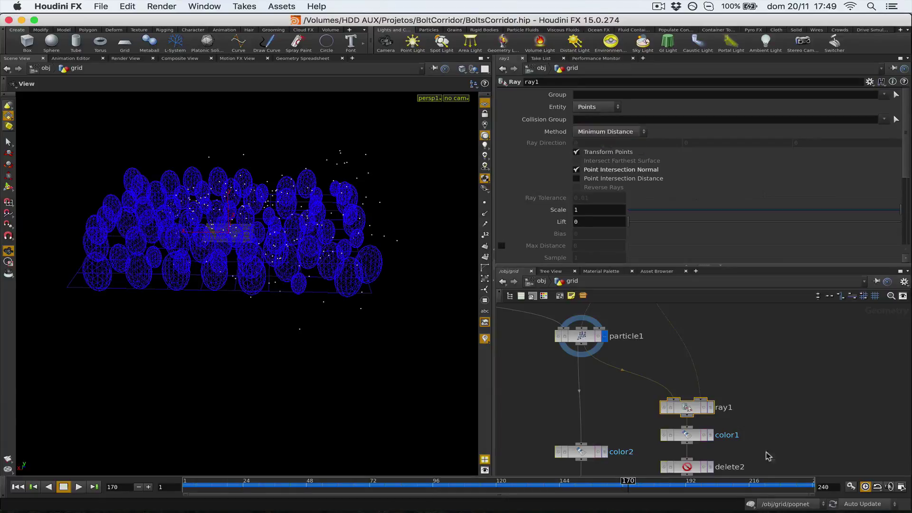
- Display ray1's output with particle1 as a template overlay and scrub the simulation to frame 123
{"action": "left_click", "coordinate": [711, 409]}
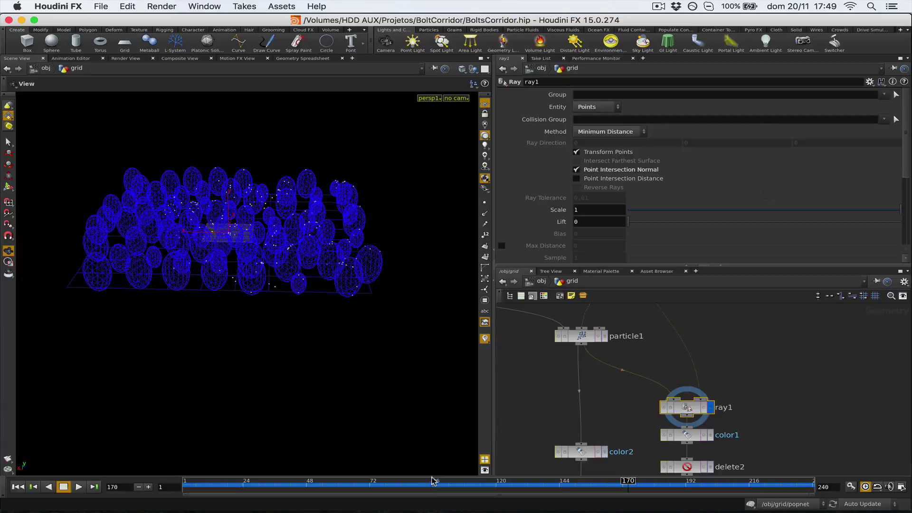
{"action": "left_click_drag", "start_coordinate": [433, 481], "coordinate": [383, 481]}
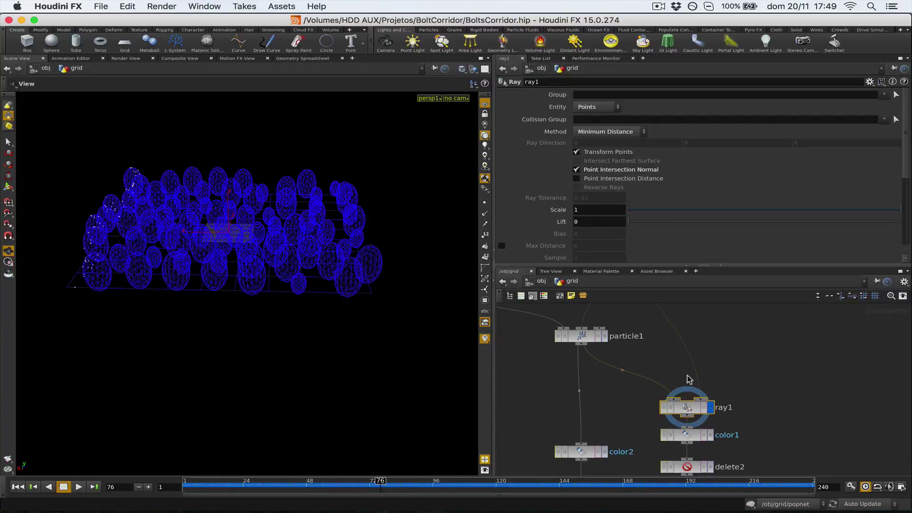
{"action": "left_click", "coordinate": [600, 338]}
{"action": "left_click_drag", "start_coordinate": [399, 481], "coordinate": [505, 481]}
- Inspect the projected points on the ellipsoids up close and examine ray1's Point Intersection Normal option, keeping it enabled
{"action": "right_click_drag", "start_coordinate": [263, 254], "coordinate": [393, 263]}
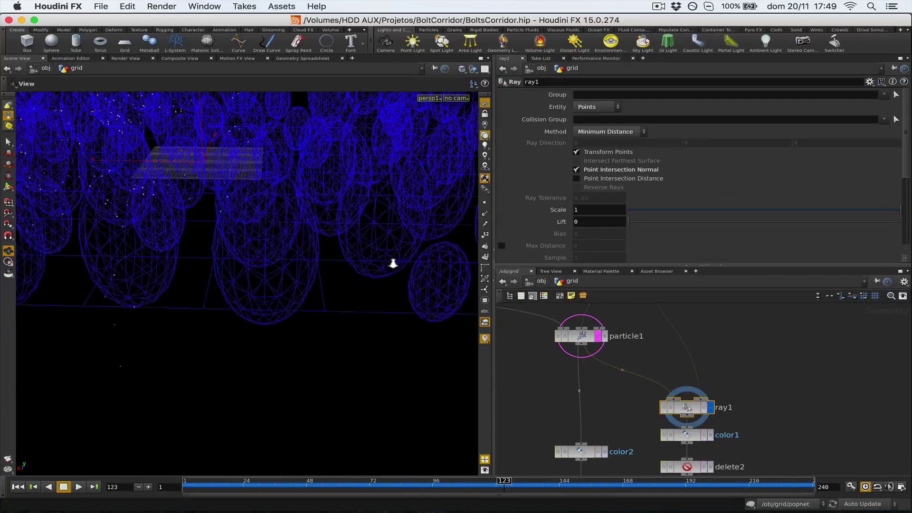
{"action": "middle_click_drag", "start_coordinate": [242, 252], "coordinate": [312, 281]}
{"action": "right_click_drag", "start_coordinate": [311, 281], "coordinate": [260, 280]}
{"action": "left_click_drag", "start_coordinate": [260, 280], "coordinate": [269, 286]}
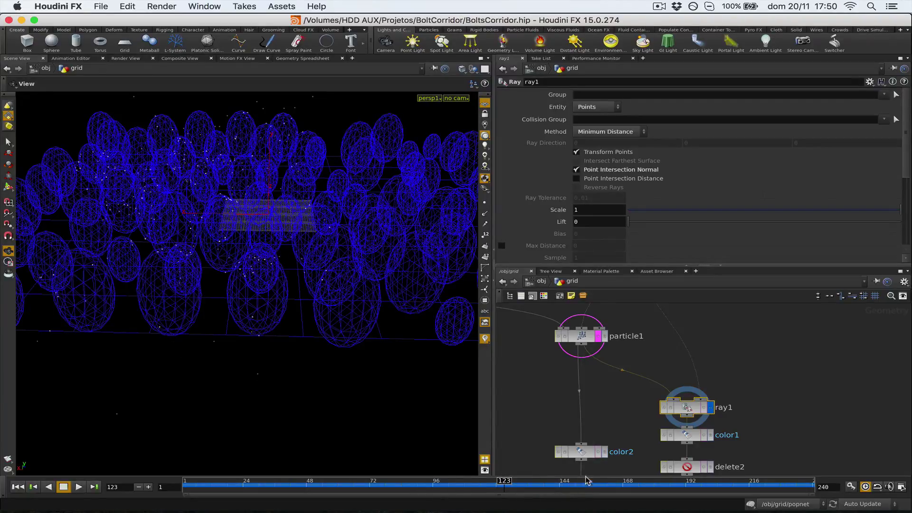
{"action": "middle_click_drag", "start_coordinate": [768, 402], "coordinate": [763, 392]}
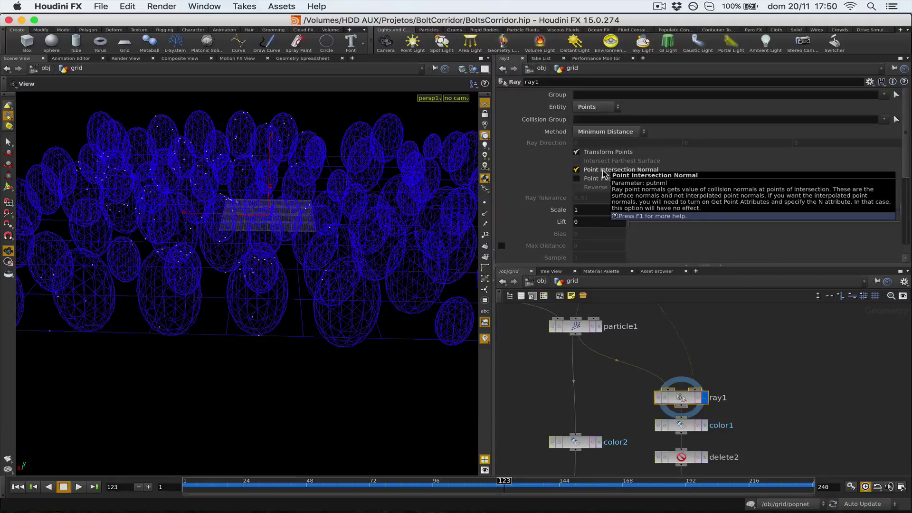
{"action": "left_click", "coordinate": [631, 171]}
- Display and select color1, and compare the node information of particle1 and ray1
{"action": "middle_click_drag", "start_coordinate": [723, 427], "coordinate": [689, 342]}
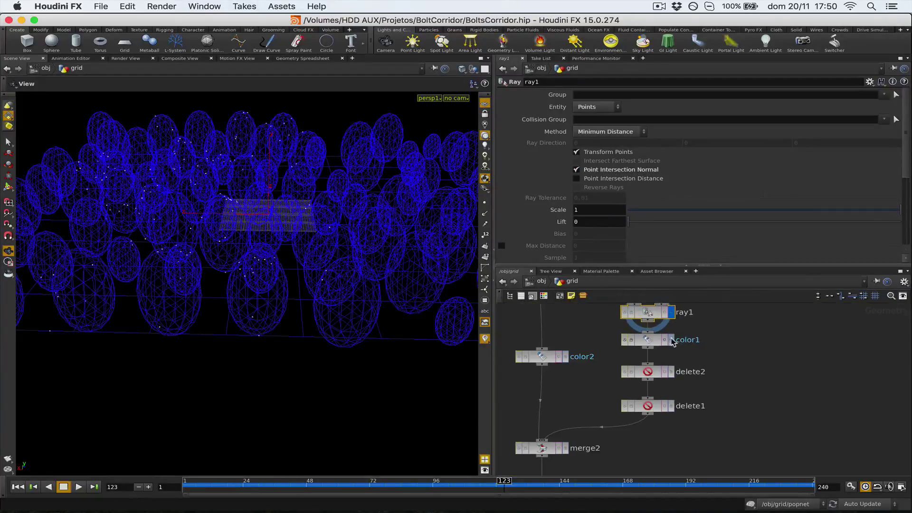
{"action": "left_click", "coordinate": [671, 341]}
{"action": "left_click", "coordinate": [683, 340]}
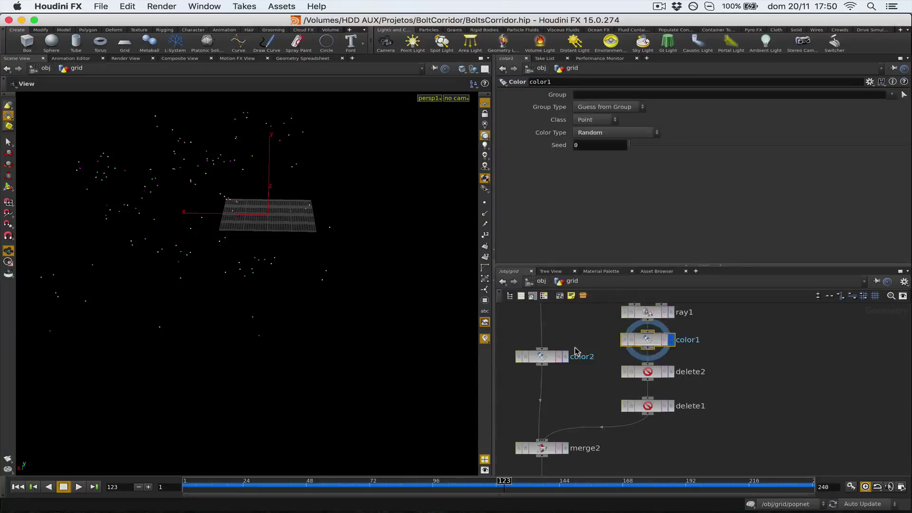
{"action": "scroll", "coordinate": [575, 350], "scroll_direction": "up", "scroll_amount": 5}
{"action": "middle_click", "coordinate": [556, 326]}
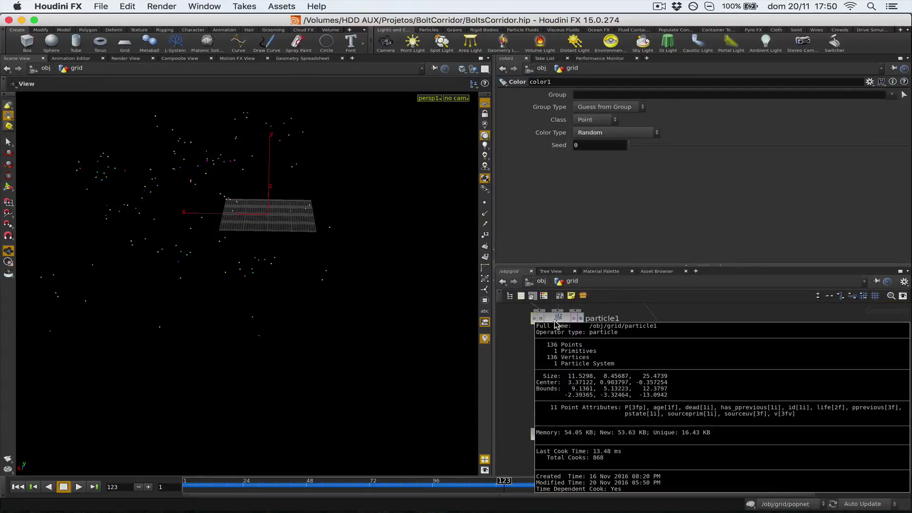
{"action": "middle_click", "coordinate": [674, 398]}
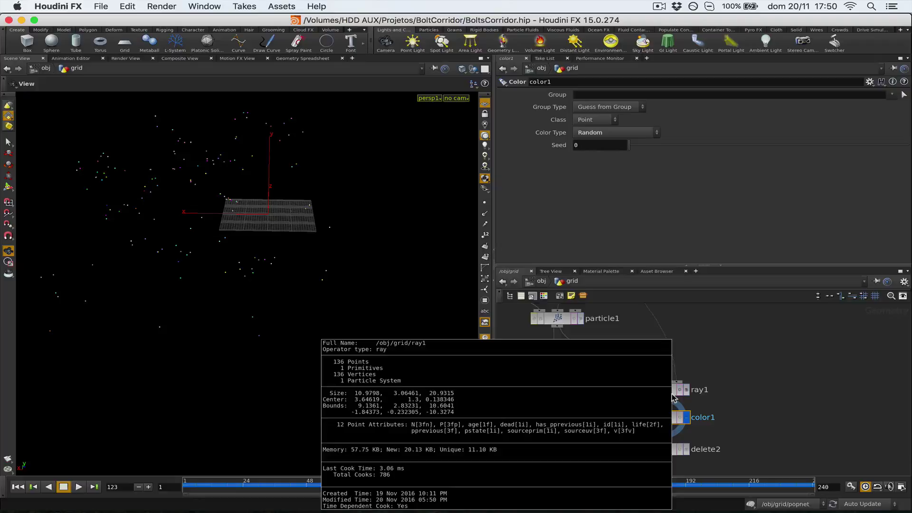
- Rearrange ray1, color2 and color1 in the network by shifting each node slightly upward
{"action": "scroll", "coordinate": [741, 373], "scroll_direction": "down", "scroll_amount": 2}
{"action": "left_click_drag", "start_coordinate": [670, 357], "coordinate": [669, 339]}
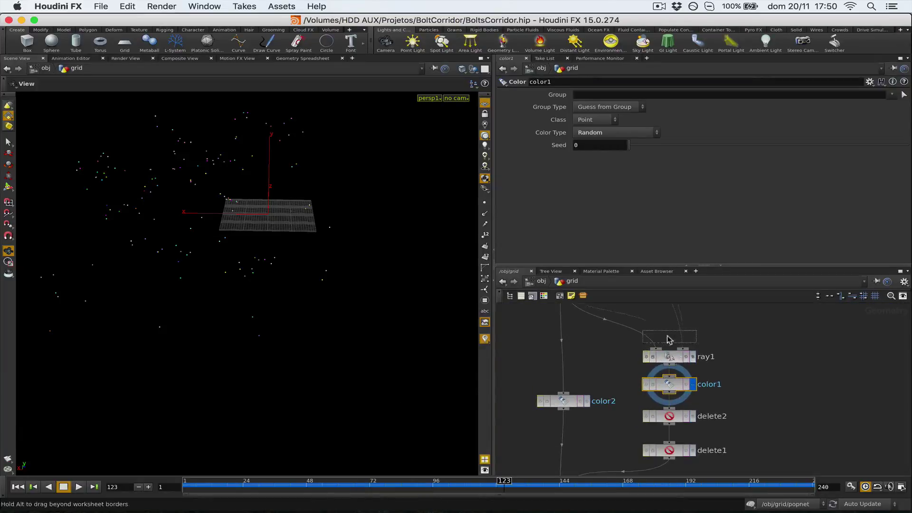
{"action": "left_click_drag", "start_coordinate": [557, 403], "coordinate": [556, 371]}
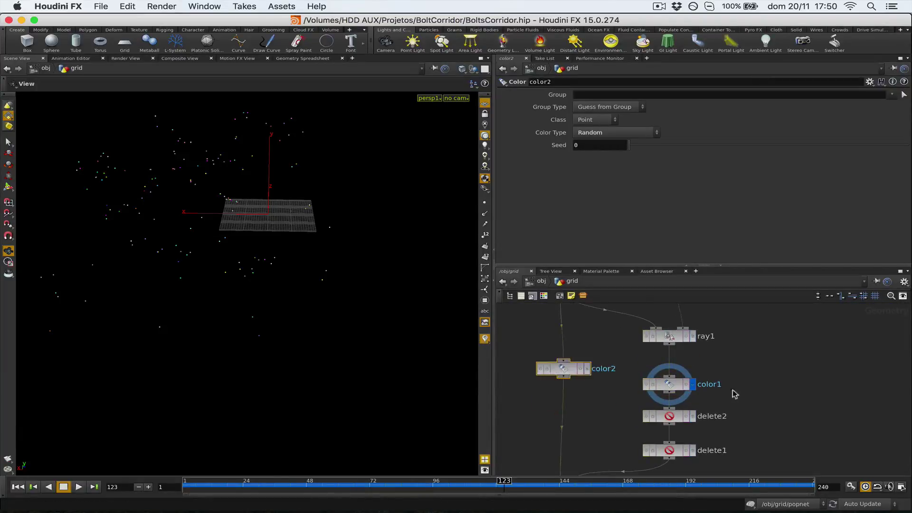
{"action": "left_click_drag", "start_coordinate": [669, 384], "coordinate": [669, 373]}
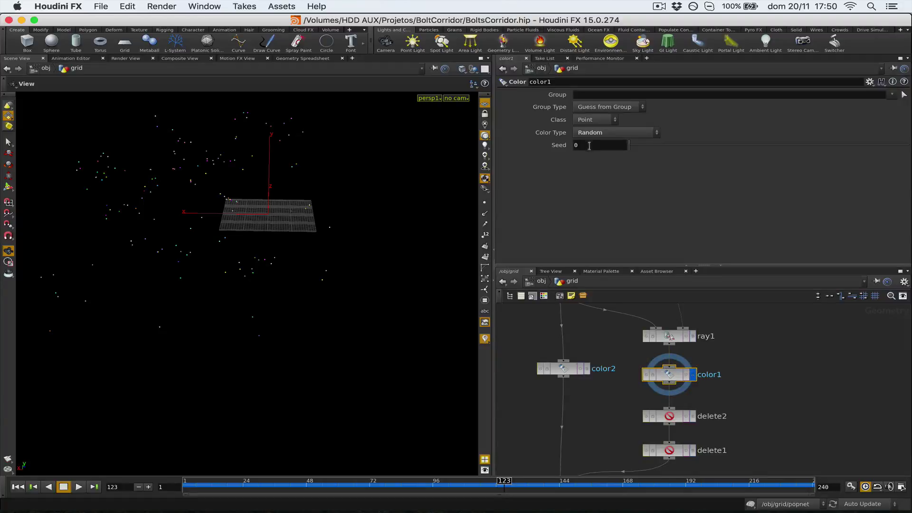
- Examine color1's class, seed and color type options, keeping the color type on Random
{"action": "left_click", "coordinate": [598, 121]}
{"action": "left_click", "coordinate": [593, 146]}
{"action": "left_click", "coordinate": [603, 133]}
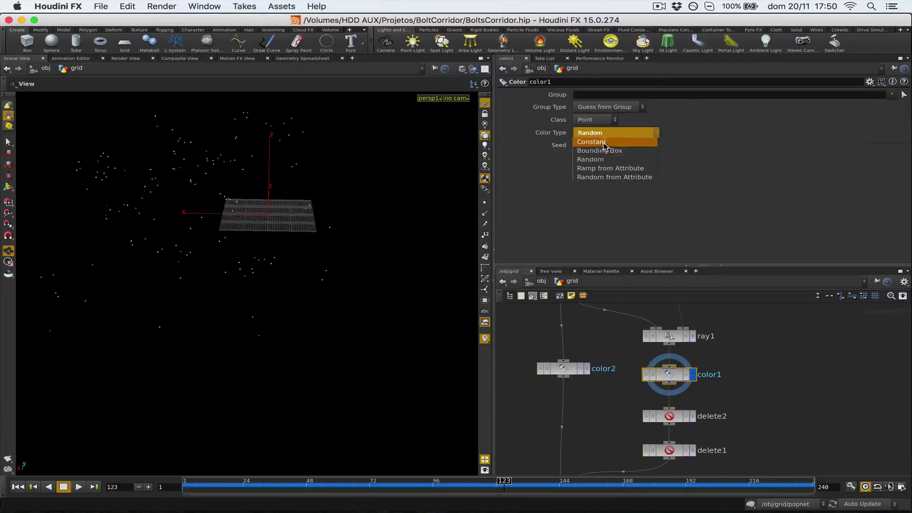
{"action": "left_click", "coordinate": [613, 160]}
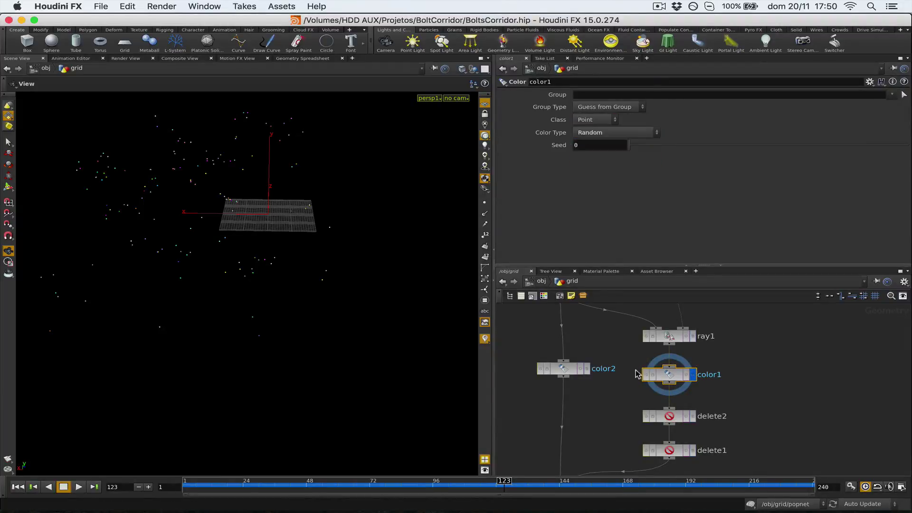
- Display color2's random-colored particles, save the scene, and return the display to color1
{"action": "left_click", "coordinate": [589, 369]}
{"action": "key", "text": "super+s"}
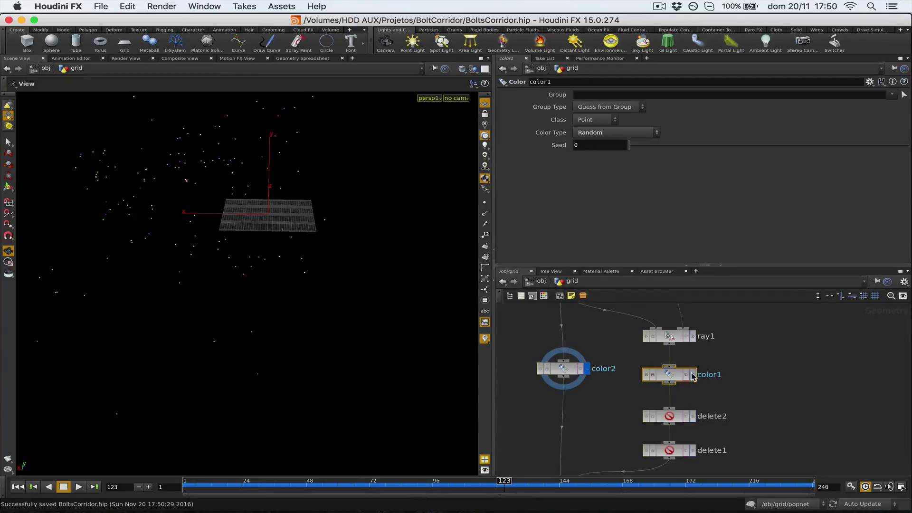
{"action": "left_click", "coordinate": [693, 375]}
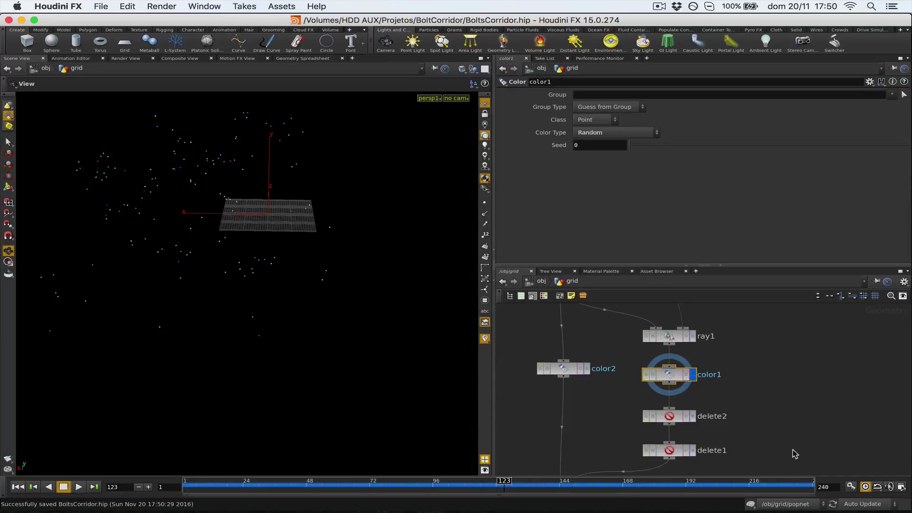
- Display merge2, inspect the combined original and projected points in the viewport, and save the scene
{"action": "middle_click_drag", "start_coordinate": [739, 408], "coordinate": [760, 284]}
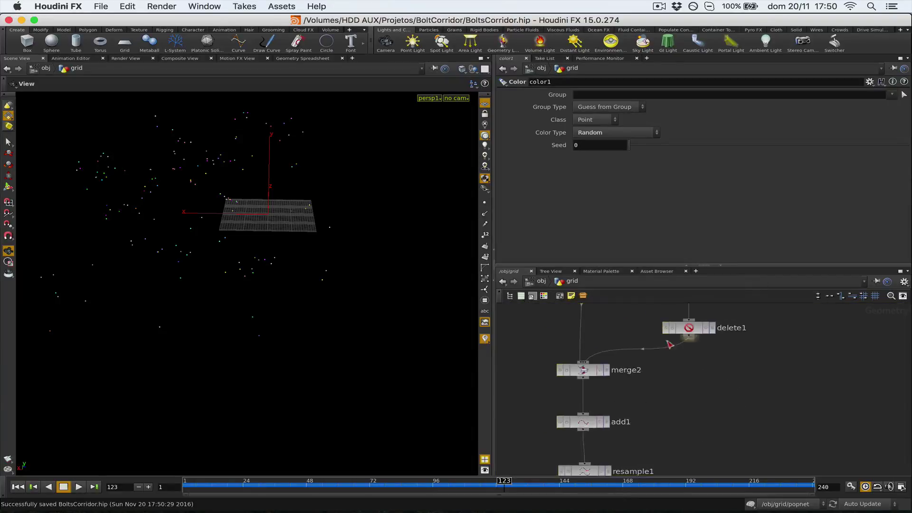
{"action": "left_click", "coordinate": [609, 372]}
{"action": "left_click_drag", "start_coordinate": [252, 230], "coordinate": [309, 281]}
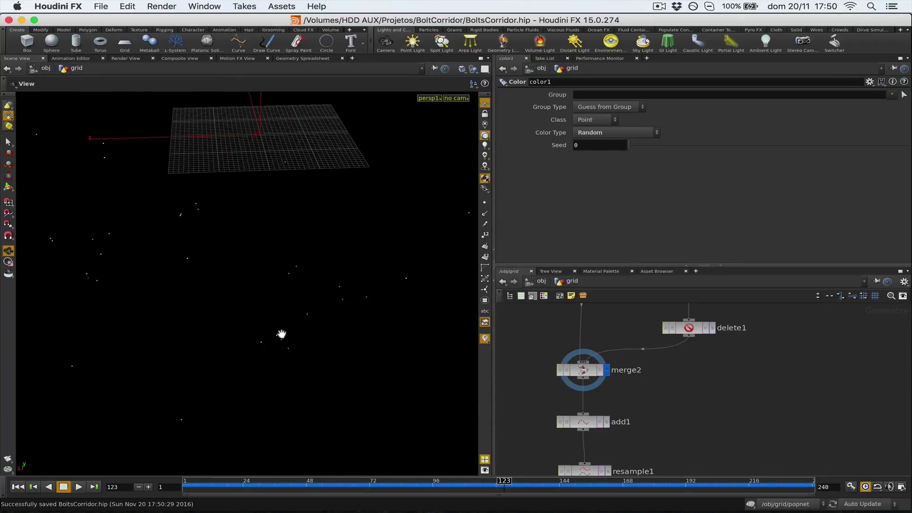
{"action": "left_click_drag", "start_coordinate": [306, 316], "coordinate": [218, 285]}
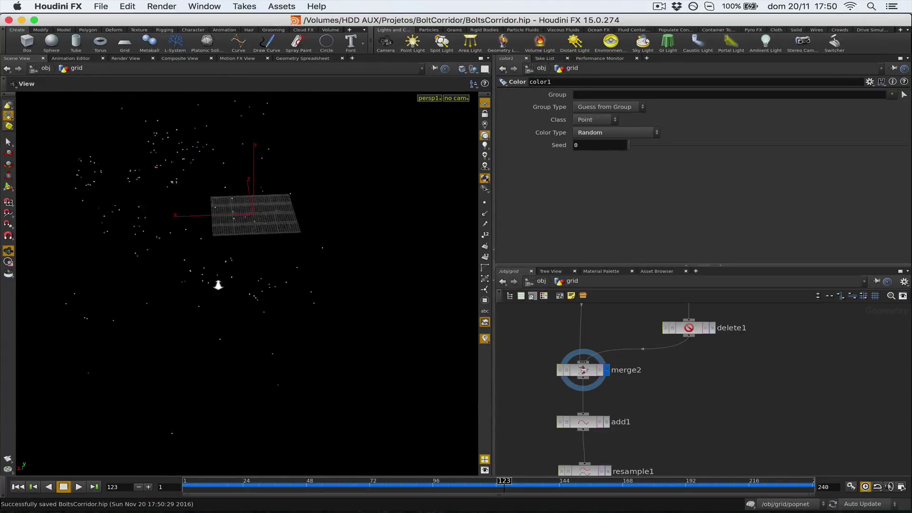
{"action": "right_click_drag", "start_coordinate": [218, 285], "coordinate": [218, 286]}
{"action": "key", "text": "super+s"}
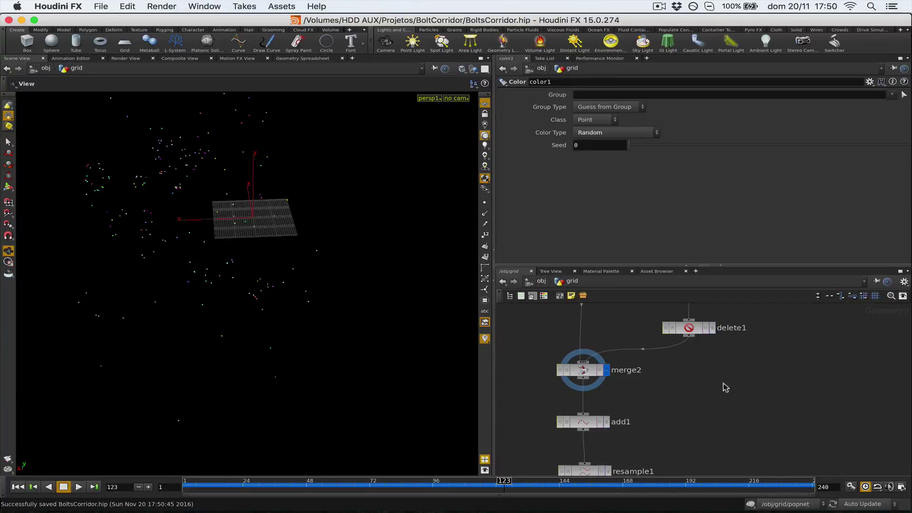
- Alternate the display between color1 and color2 to compare the projected points with the original particles
{"action": "middle_click_drag", "start_coordinate": [734, 352], "coordinate": [699, 415]}
{"action": "left_click", "coordinate": [663, 361]}
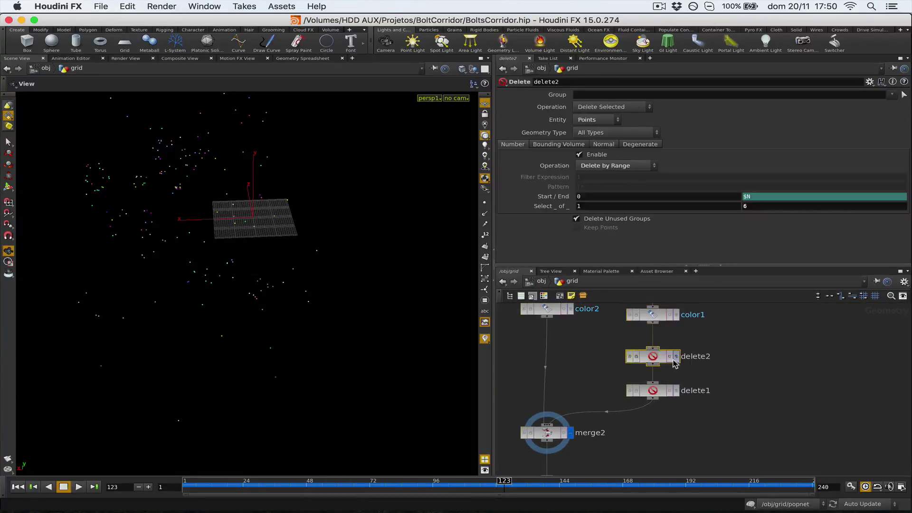
{"action": "left_click", "coordinate": [674, 316]}
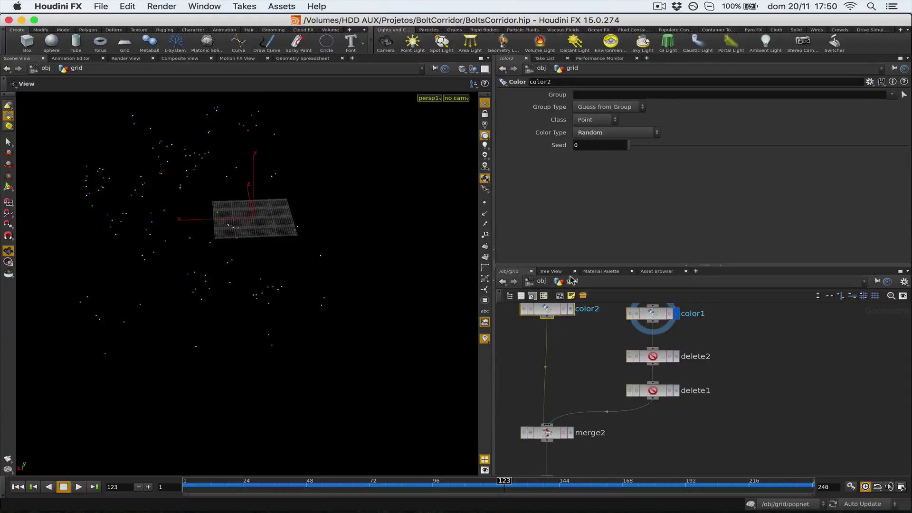
{"action": "left_click", "coordinate": [571, 310]}
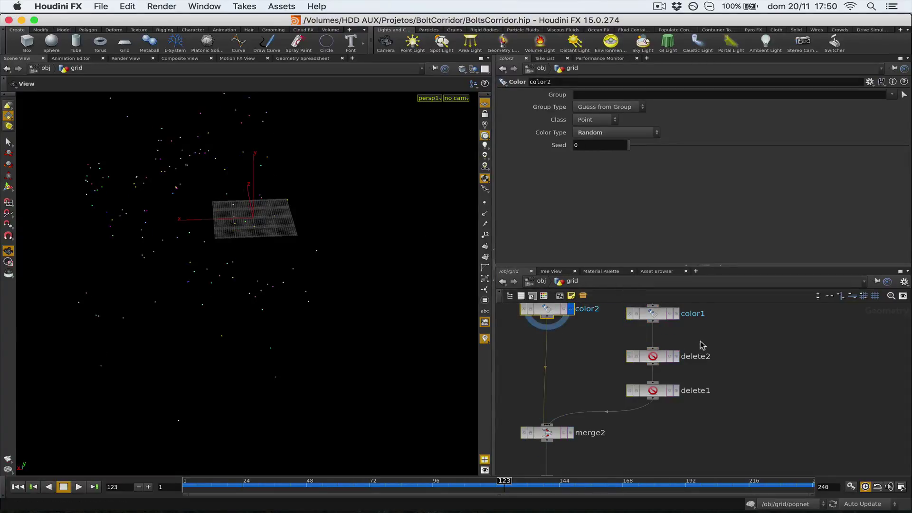
- Display delete2's output and select the node to examine its range-based point deletion settings
{"action": "left_click", "coordinate": [677, 357]}
{"action": "middle_click_drag", "start_coordinate": [705, 325], "coordinate": [664, 369]}
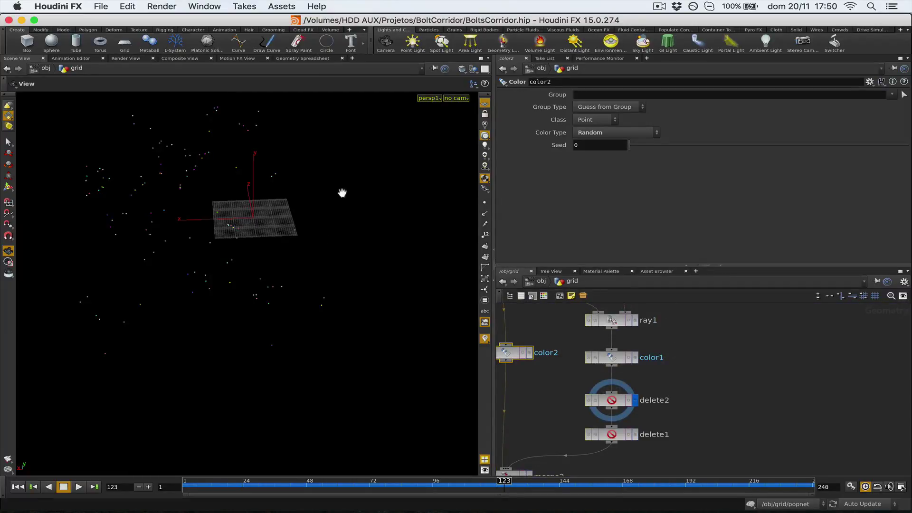
{"action": "left_click", "coordinate": [622, 401]}
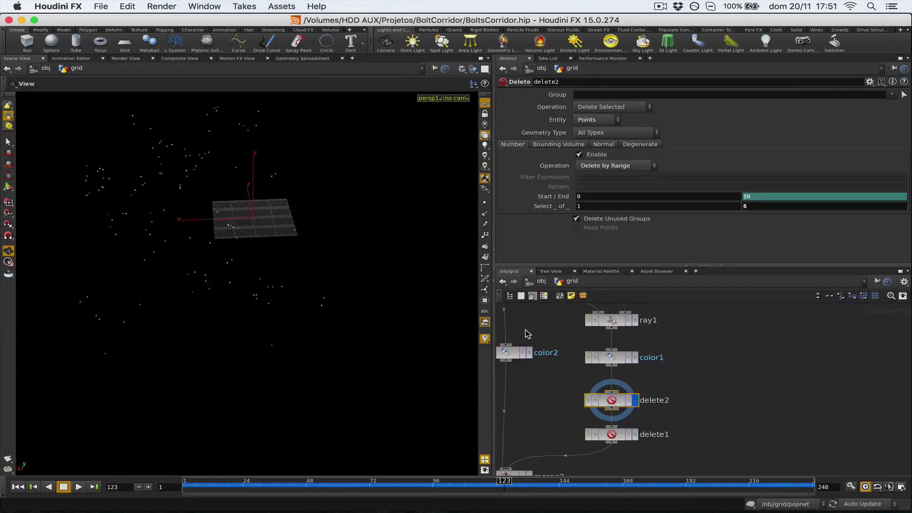
- Review delete2's bounding volume and number settings, and set its range selection to 1 of 5 points
{"action": "left_click", "coordinate": [552, 145]}
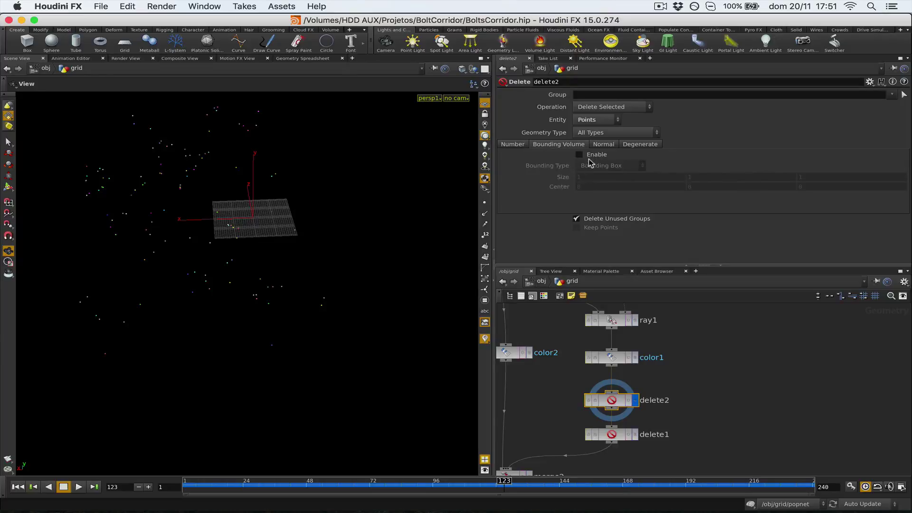
{"action": "left_click", "coordinate": [512, 144]}
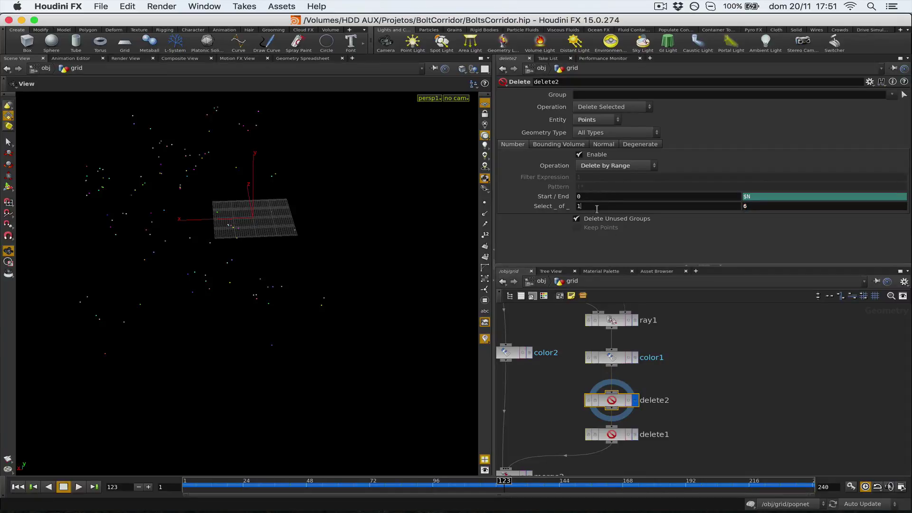
{"action": "right_click_drag", "start_coordinate": [454, 230], "coordinate": [384, 245]}
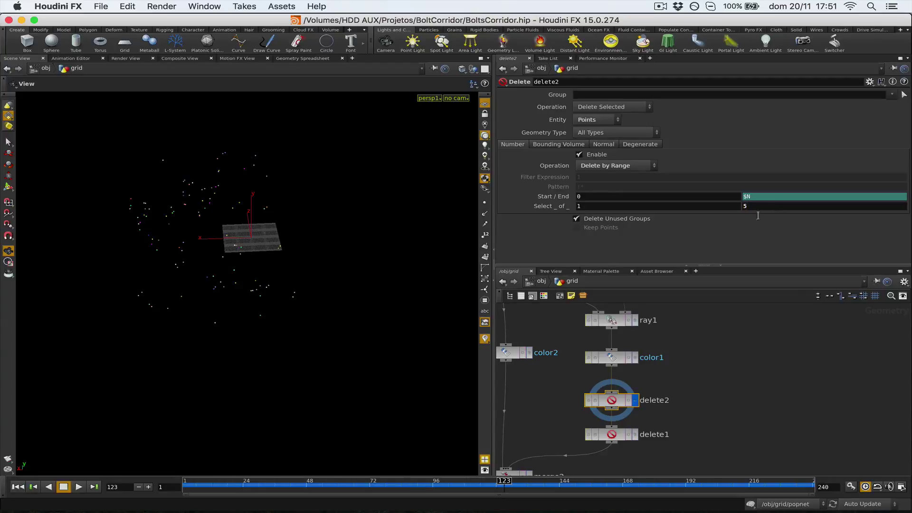
- Select delete1 and template merge1 so the ellipsoids show as wireframe reference in the viewport
{"action": "middle_click_drag", "start_coordinate": [729, 424], "coordinate": [753, 388]}
{"action": "left_click", "coordinate": [660, 403]}
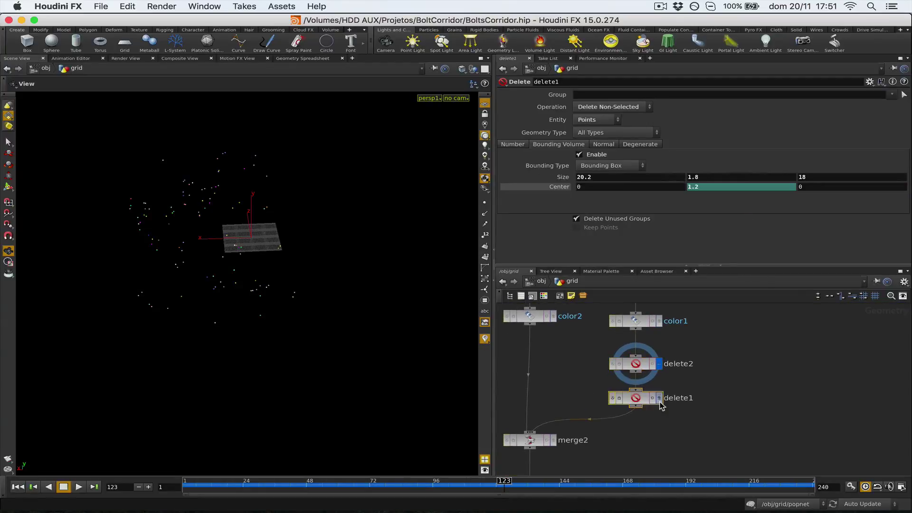
{"action": "middle_click_drag", "start_coordinate": [688, 357], "coordinate": [693, 411]}
{"action": "middle_click_drag", "start_coordinate": [700, 305], "coordinate": [706, 431]}
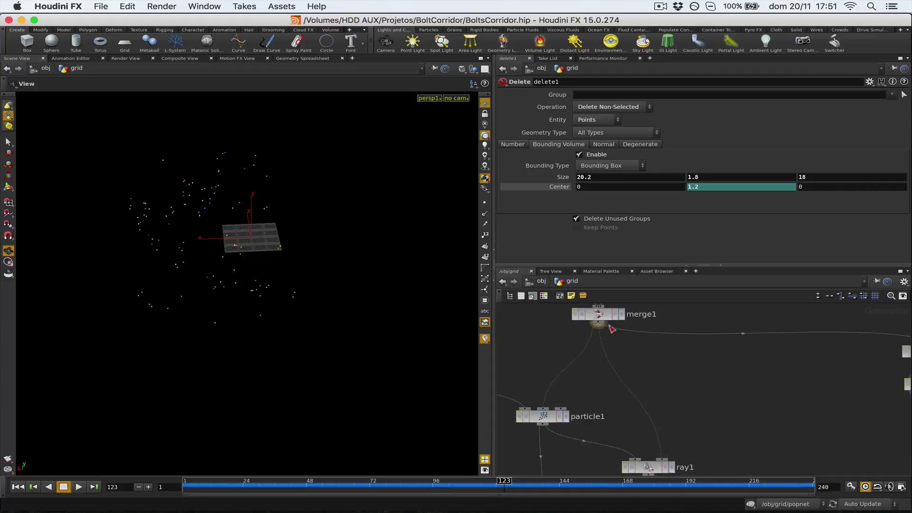
{"action": "left_click", "coordinate": [614, 319]}
- Display delete1's output and review its number and bounding volume settings
{"action": "middle_click_drag", "start_coordinate": [769, 468], "coordinate": [713, 328]}
{"action": "middle_click_drag", "start_coordinate": [674, 422], "coordinate": [665, 381]}
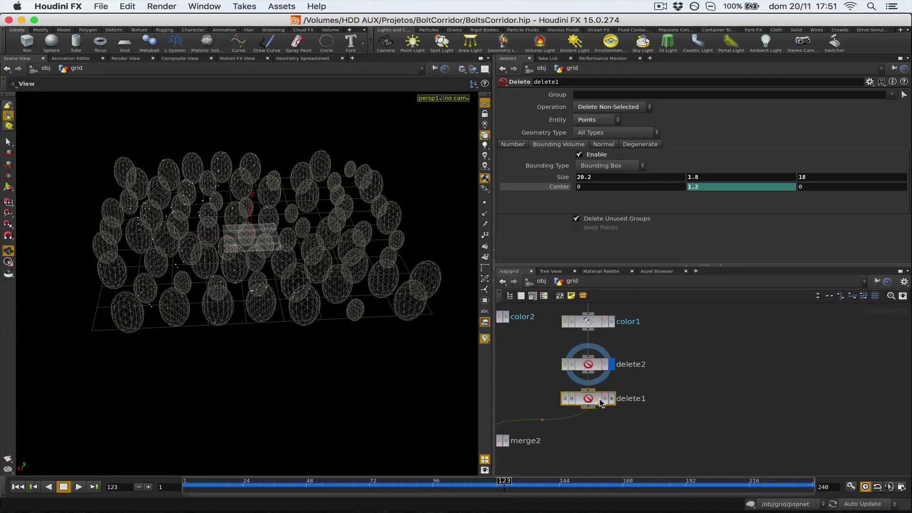
{"action": "left_click", "coordinate": [609, 400]}
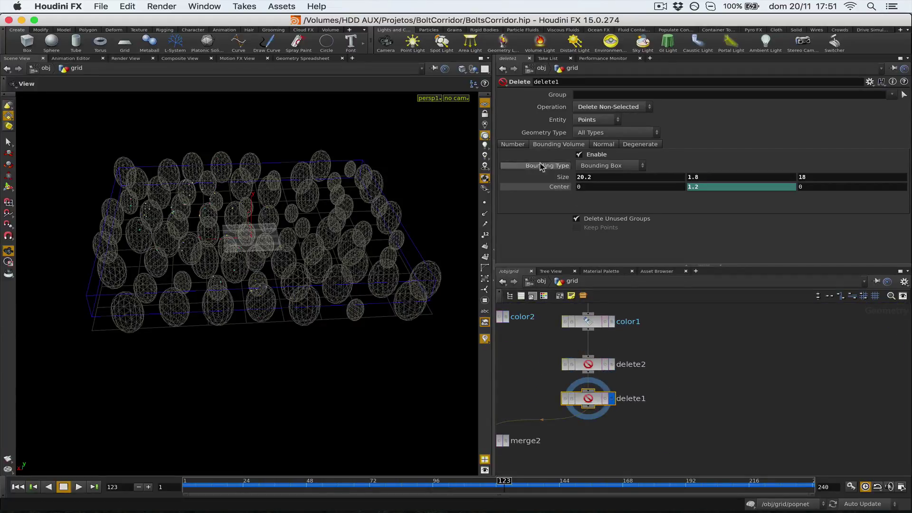
{"action": "left_click", "coordinate": [513, 145]}
{"action": "left_click", "coordinate": [596, 158]}
{"action": "left_click", "coordinate": [559, 146]}
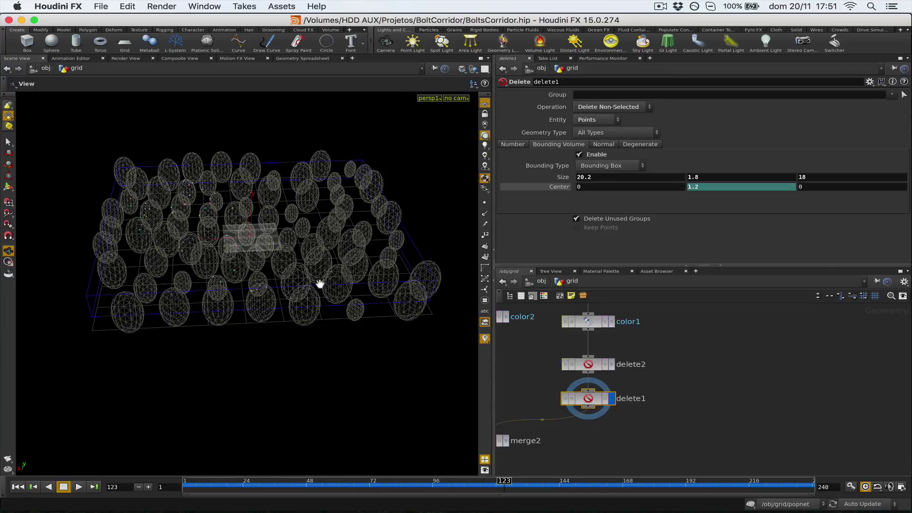
- Inspect delete1's bounding box around the ellipsoids from several angles and save the scene
{"action": "left_click_drag", "start_coordinate": [320, 284], "coordinate": [404, 275]}
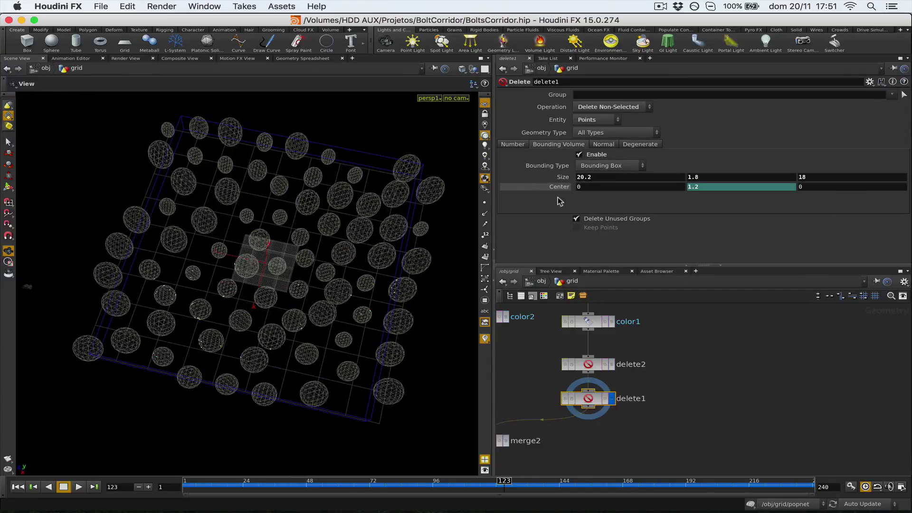
{"action": "left_click_drag", "start_coordinate": [301, 269], "coordinate": [237, 241]}
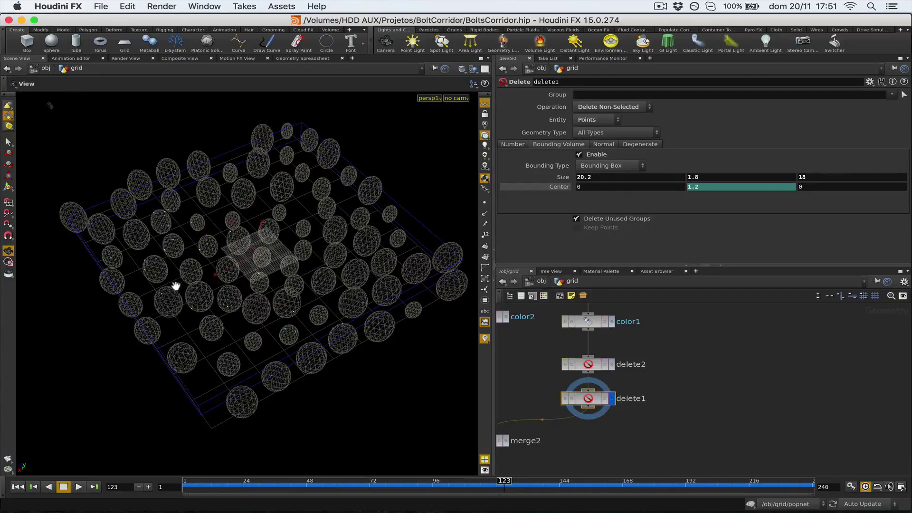
{"action": "key", "text": "super+s"}
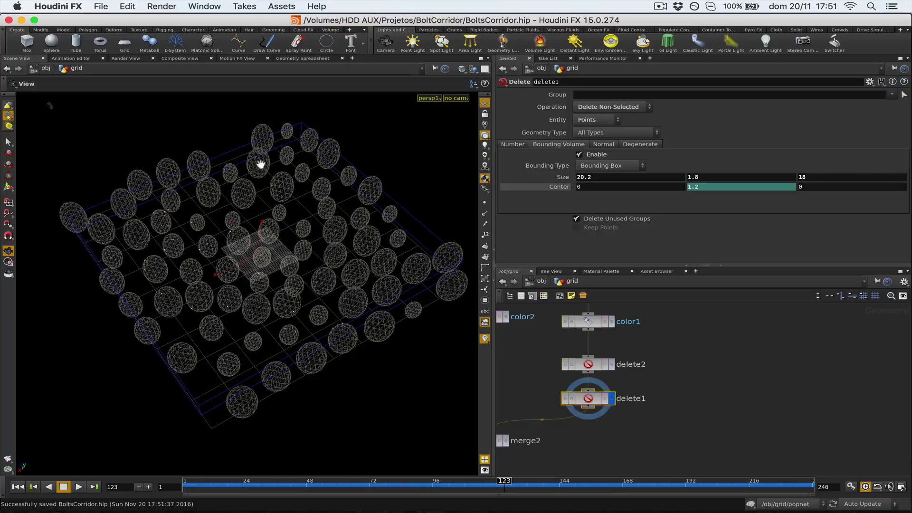
{"action": "left_click_drag", "start_coordinate": [346, 243], "coordinate": [335, 260]}
- Scrub the timeline to frames 86 and 176 to examine which projected points delete1 keeps
{"action": "left_click_drag", "start_coordinate": [527, 482], "coordinate": [408, 481]}
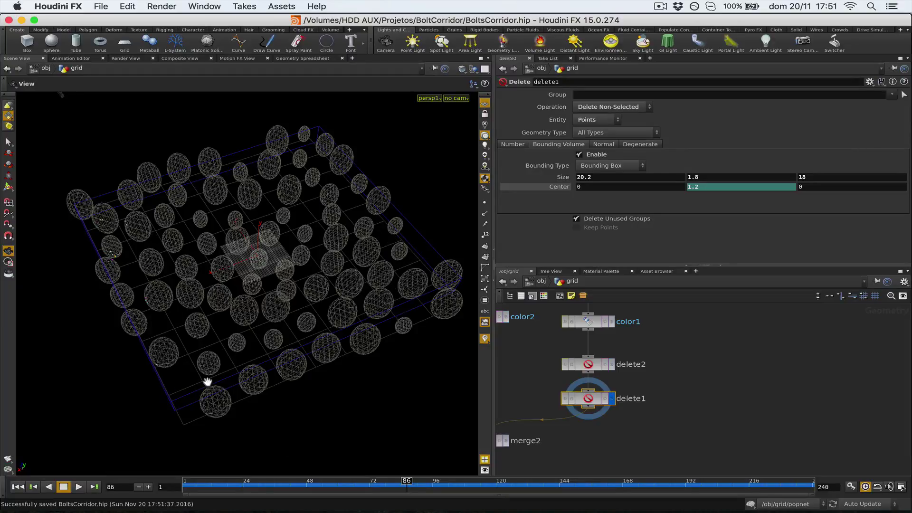
{"action": "left_click", "coordinate": [440, 484]}
{"action": "left_click_drag", "start_coordinate": [440, 484], "coordinate": [644, 445]}
- Check particle1's limit, hit behavior and split settings, and reselect delete1
{"action": "middle_click_drag", "start_coordinate": [671, 364], "coordinate": [711, 411]}
{"action": "middle_click_drag", "start_coordinate": [671, 327], "coordinate": [703, 357]}
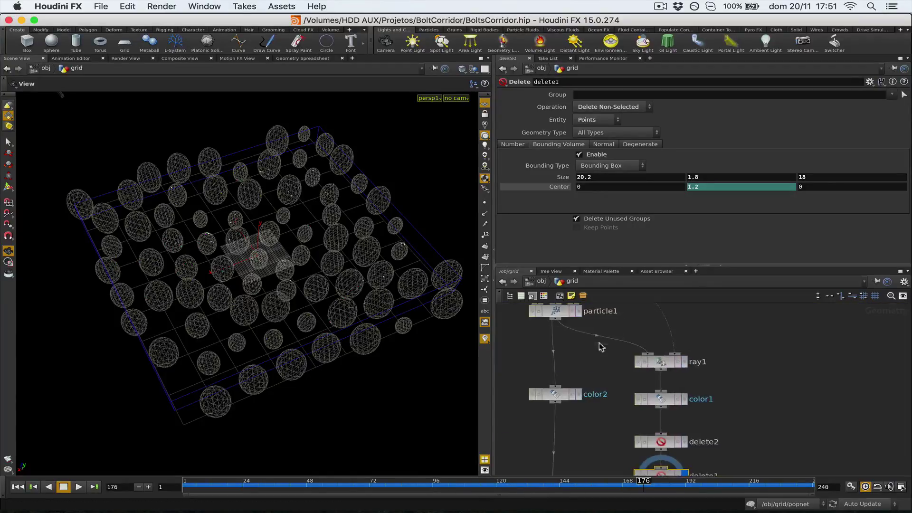
{"action": "left_click", "coordinate": [555, 311]}
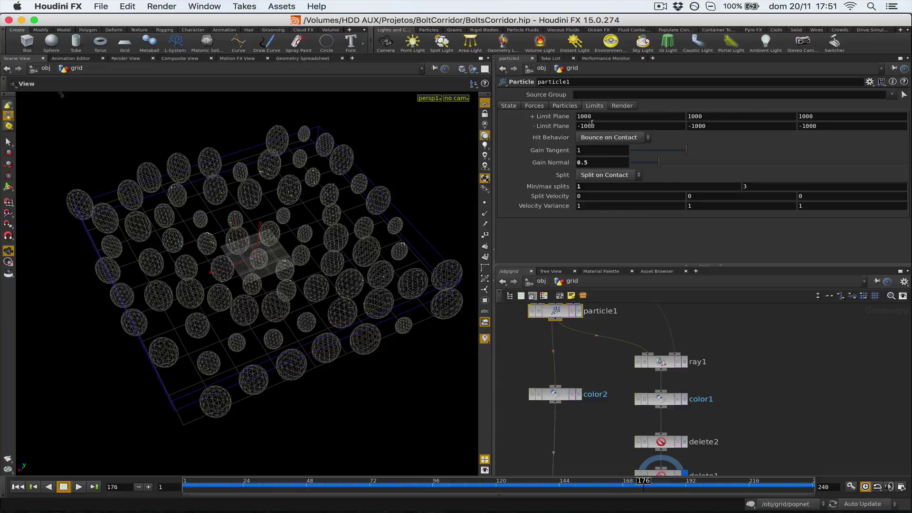
{"action": "middle_click_drag", "start_coordinate": [816, 442], "coordinate": [684, 340]}
{"action": "left_click", "coordinate": [572, 331]}
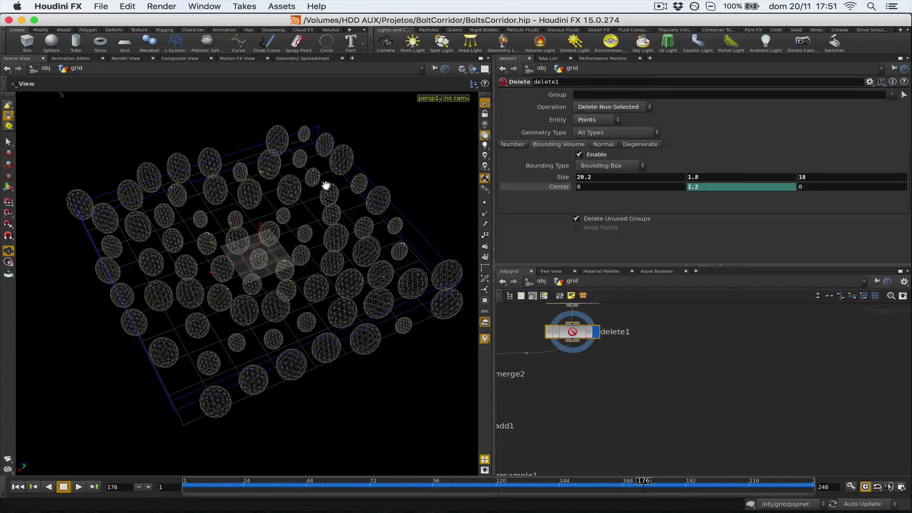
- Go to frame 195, display merge2 and inspect the combined points around the ellipsoids from different angles
{"action": "left_click_drag", "start_coordinate": [653, 492], "coordinate": [693, 486]}
{"action": "middle_click_drag", "start_coordinate": [652, 431], "coordinate": [743, 405]}
{"action": "left_click", "coordinate": [600, 342]}
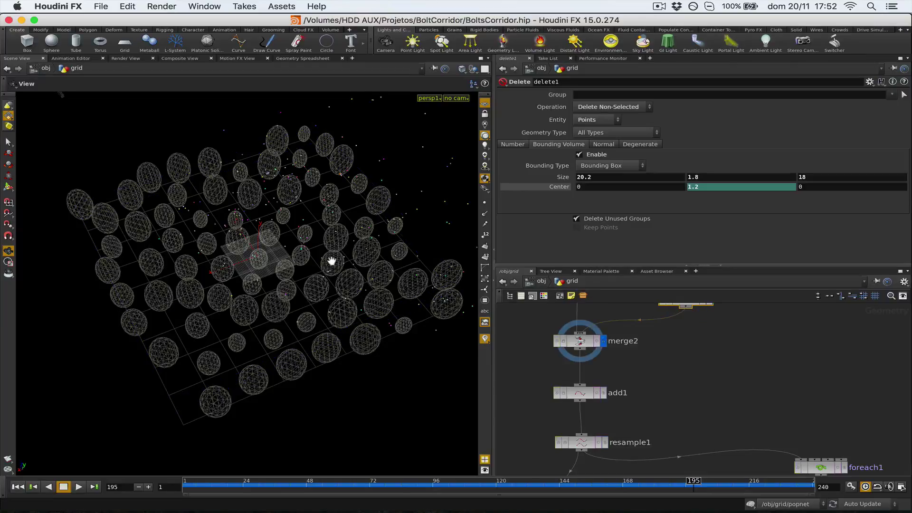
{"action": "left_click_drag", "start_coordinate": [331, 261], "coordinate": [354, 226]}
{"action": "left_click_drag", "start_coordinate": [399, 252], "coordinate": [337, 263]}
{"action": "left_click_drag", "start_coordinate": [286, 241], "coordinate": [265, 212]}
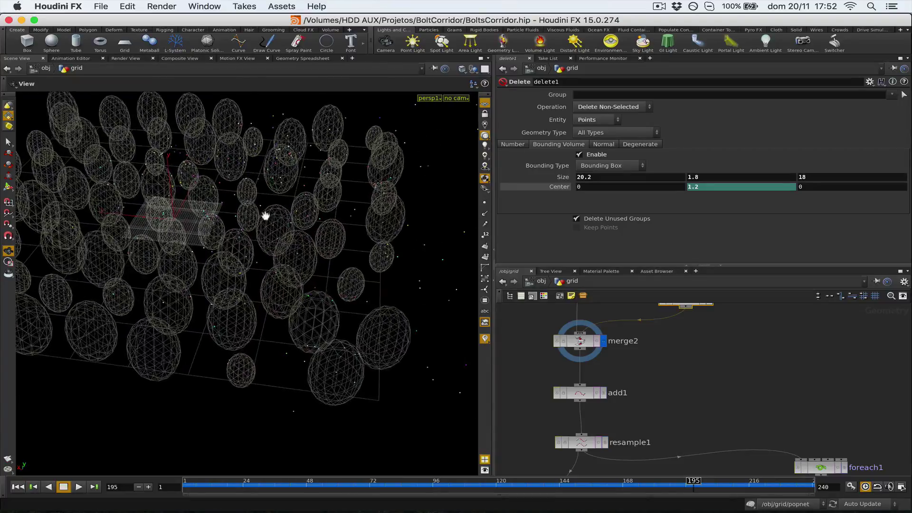
{"action": "left_click_drag", "start_coordinate": [332, 255], "coordinate": [413, 329]}
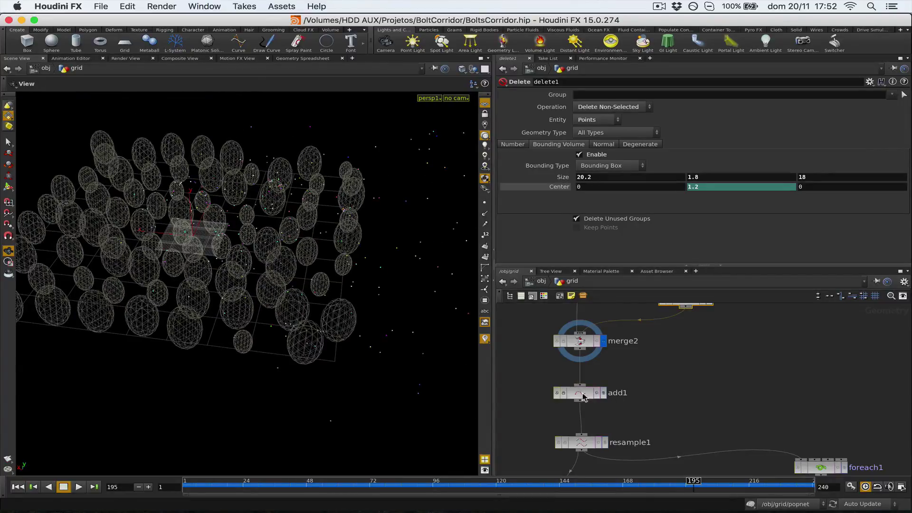
- Display and select add1, and move the node slightly closer to merge2
{"action": "left_click", "coordinate": [605, 392]}
{"action": "left_click", "coordinate": [604, 393]}
{"action": "left_click_drag", "start_coordinate": [590, 396], "coordinate": [590, 390]}
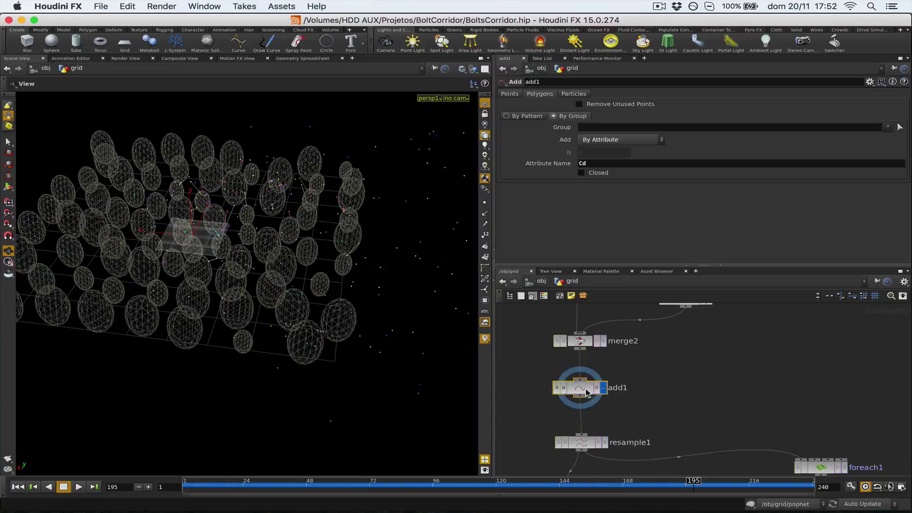
- Review add1's point and polygon creation settings, including the By Pattern and By Group modes
{"action": "left_click", "coordinate": [518, 94]}
{"action": "left_click", "coordinate": [542, 94]}
{"action": "left_click", "coordinate": [509, 94]}
{"action": "left_click", "coordinate": [551, 95]}
{"action": "left_click", "coordinate": [536, 117]}
{"action": "left_click", "coordinate": [561, 119]}
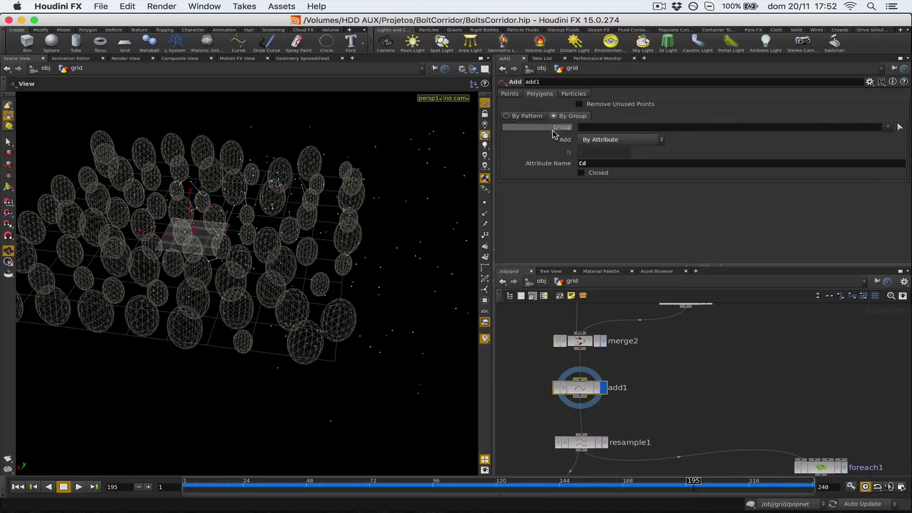
- Try connecting All points in add1 and restore the By Attribute method
{"action": "left_click", "coordinate": [582, 141]}
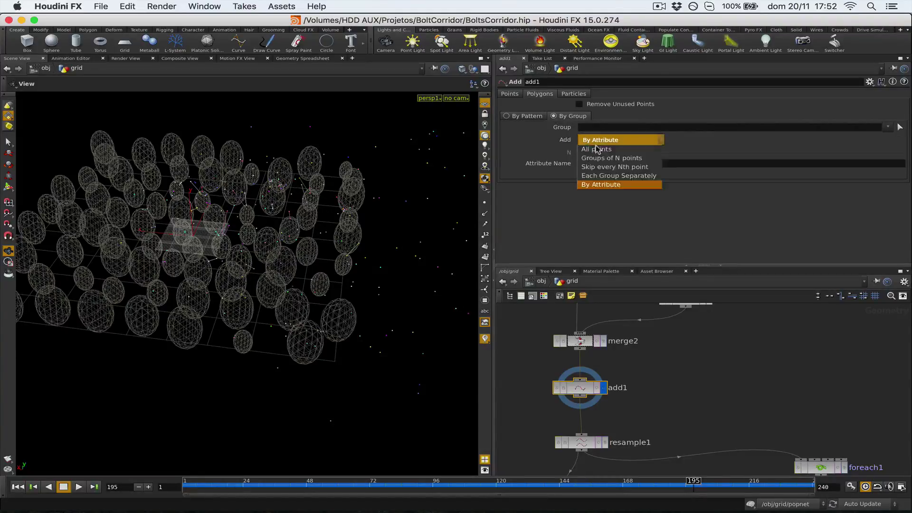
{"action": "left_click", "coordinate": [603, 150]}
{"action": "left_click", "coordinate": [609, 140]}
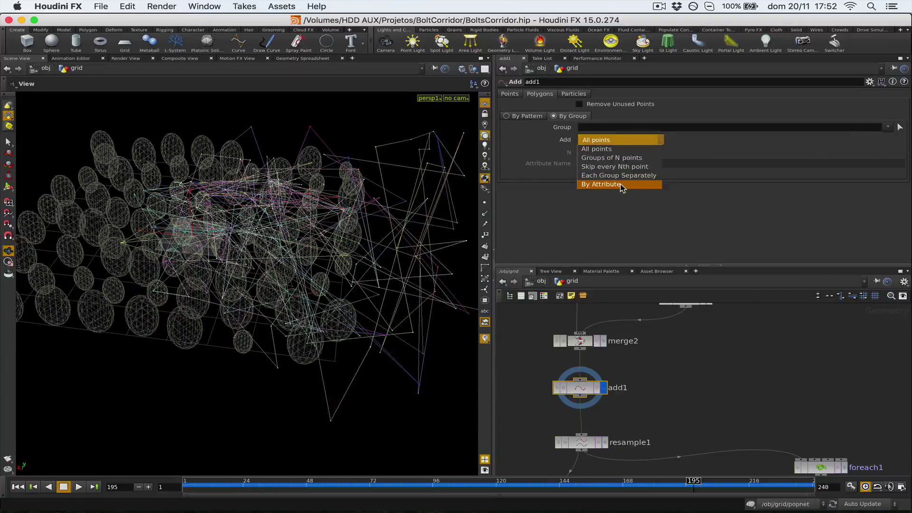
{"action": "left_click", "coordinate": [623, 185]}
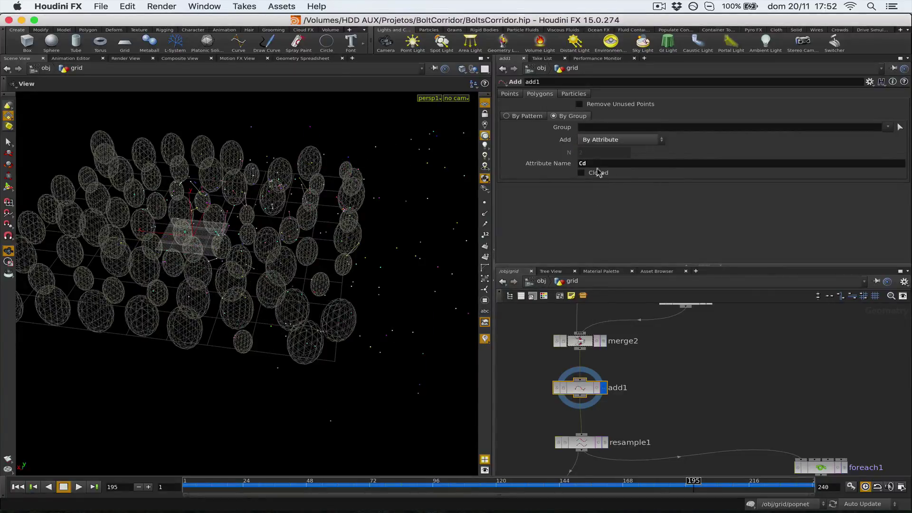
- Turn on point markers in the viewport and examine the lines add1 creates between the ellipsoids
{"action": "left_click_drag", "start_coordinate": [316, 260], "coordinate": [267, 268]}
{"action": "right_click_drag", "start_coordinate": [267, 268], "coordinate": [261, 189]}
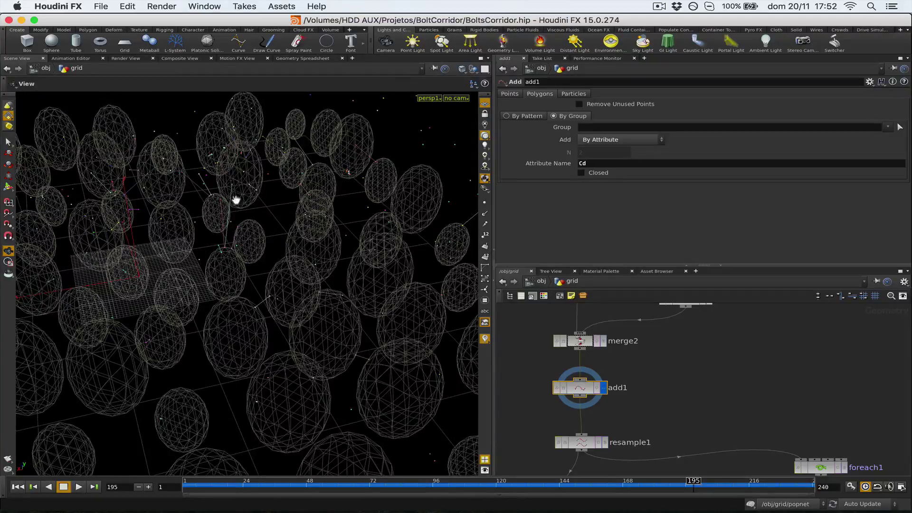
{"action": "left_click", "coordinate": [484, 203]}
{"action": "right_click_drag", "start_coordinate": [194, 234], "coordinate": [250, 249]}
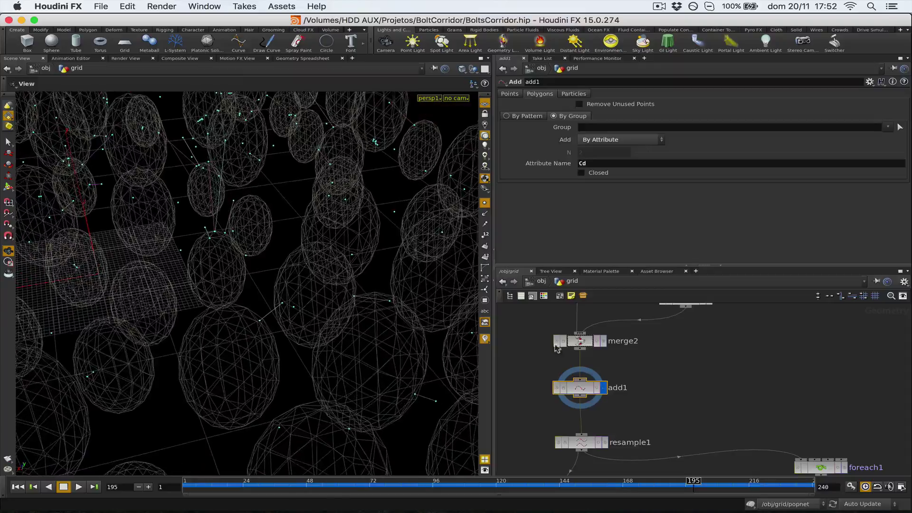
{"action": "left_click_drag", "start_coordinate": [469, 331], "coordinate": [312, 264]}
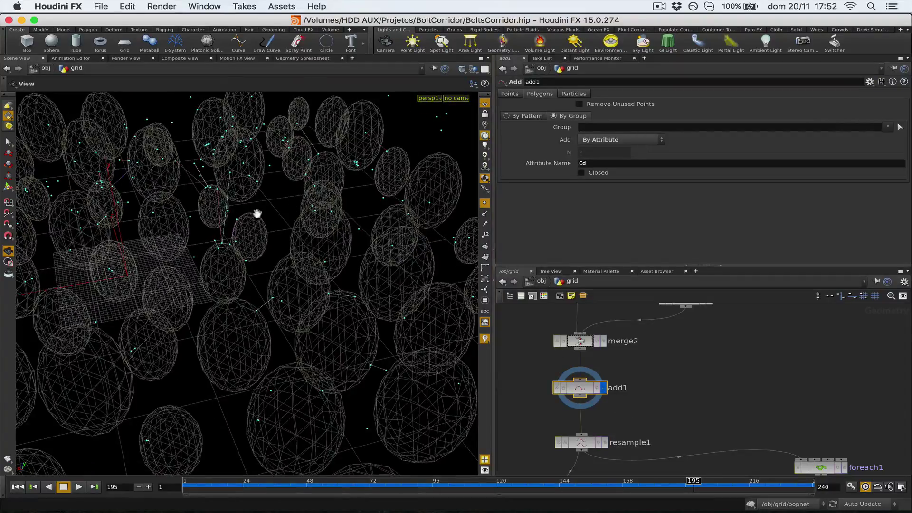
- Display resample1's output, inspect the subdivided lines up close, and try a different segment length before undoing it
{"action": "scroll", "coordinate": [650, 393], "scroll_direction": "down", "scroll_amount": 3}
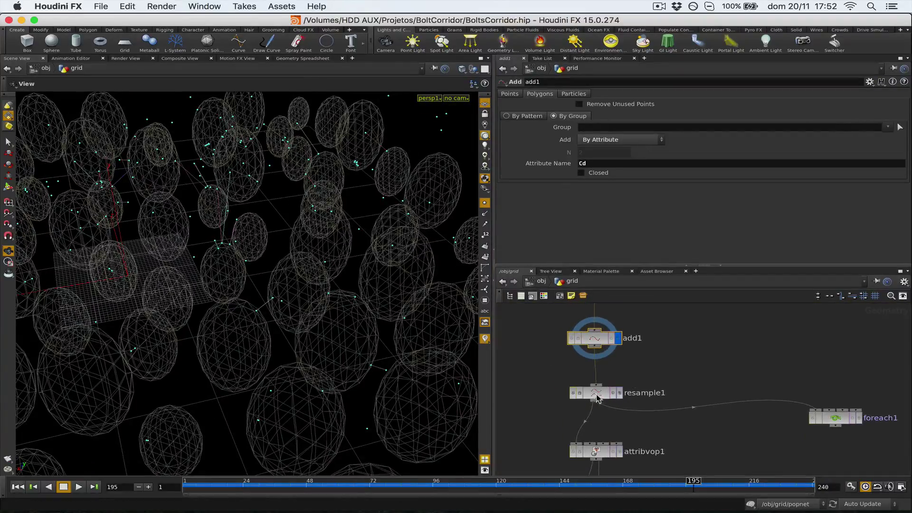
{"action": "left_click", "coordinate": [616, 381]}
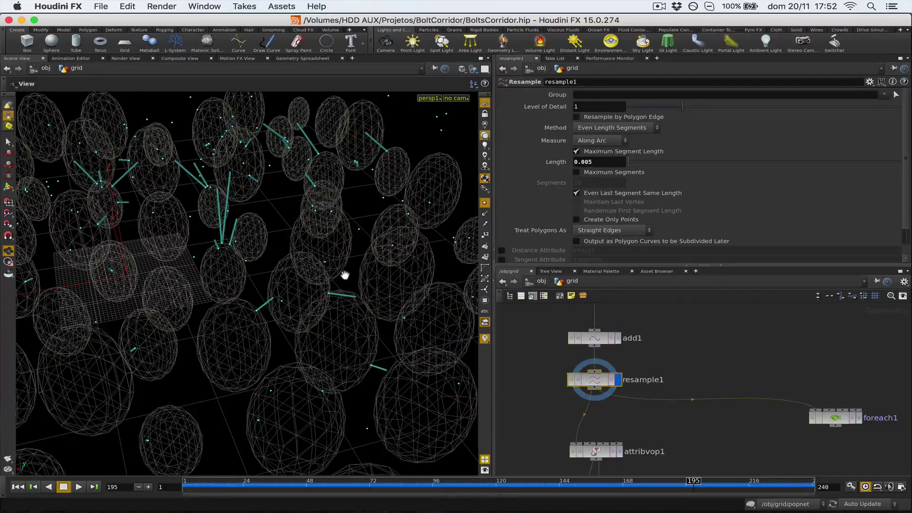
{"action": "right_click_drag", "start_coordinate": [219, 240], "coordinate": [355, 272]}
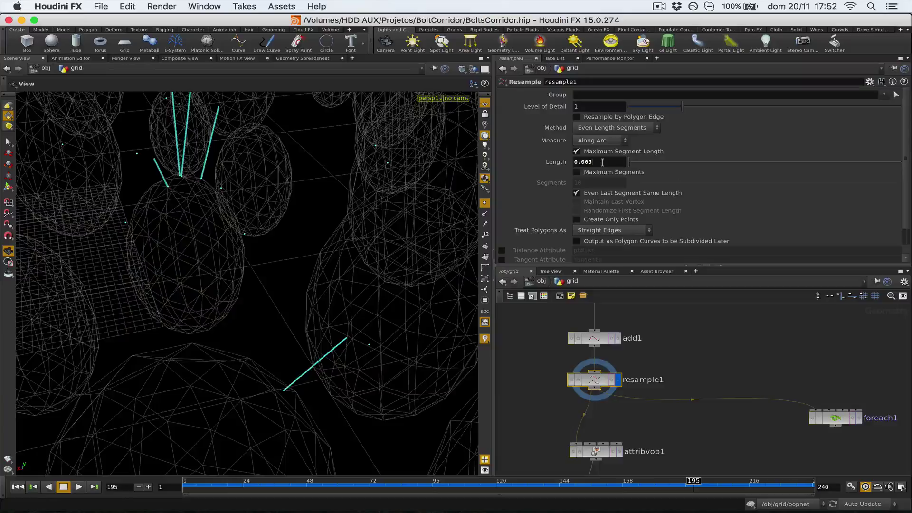
{"action": "mouse_move", "coordinate": [628, 163]}
{"action": "left_mouse_down"}
{"action": "mouse_move", "coordinate": [647, 173]}
{"action": "mouse_move", "coordinate": [630, 169]}
{"action": "left_mouse_up"}
{"action": "key", "text": "ctrl+z"}
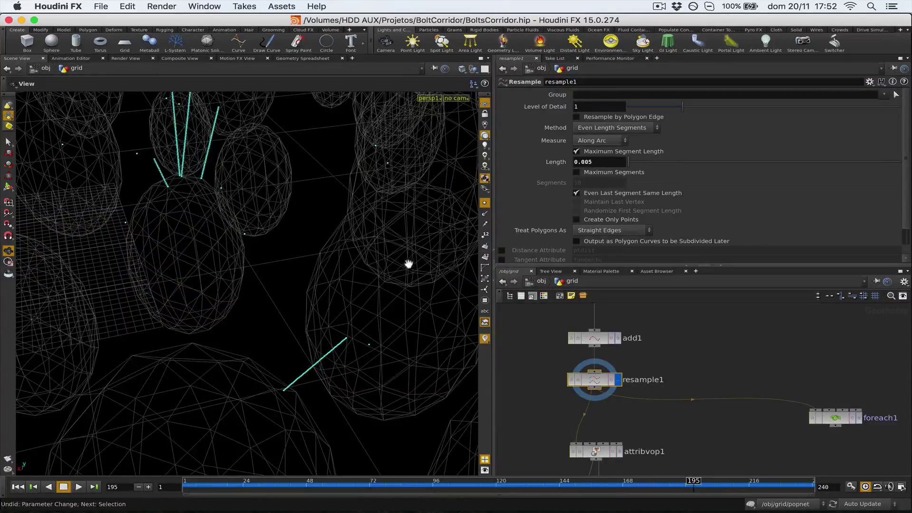
- Move foreach1 farther from the main node chain and hide the point markers in the viewport
{"action": "scroll", "coordinate": [674, 350], "scroll_direction": "down", "scroll_amount": 3}
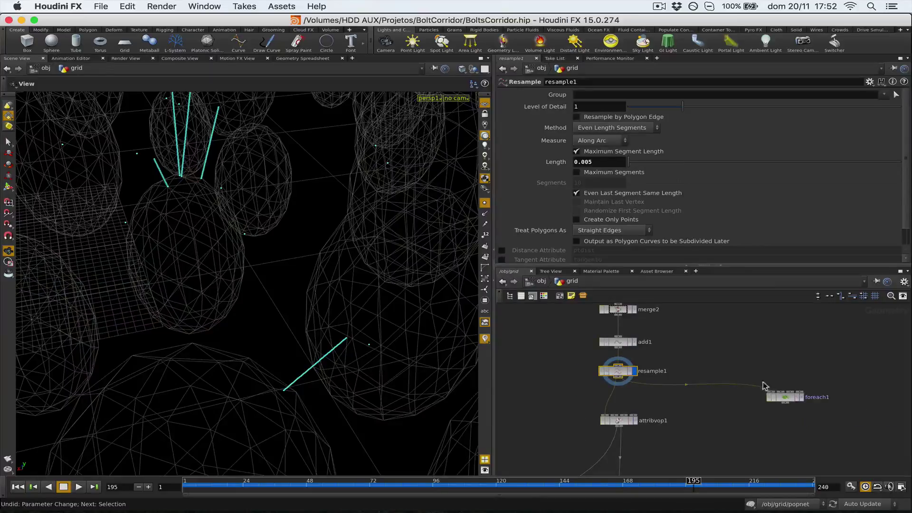
{"action": "left_click_drag", "start_coordinate": [784, 403], "coordinate": [848, 397]}
{"action": "middle_click_drag", "start_coordinate": [704, 394], "coordinate": [707, 337]}
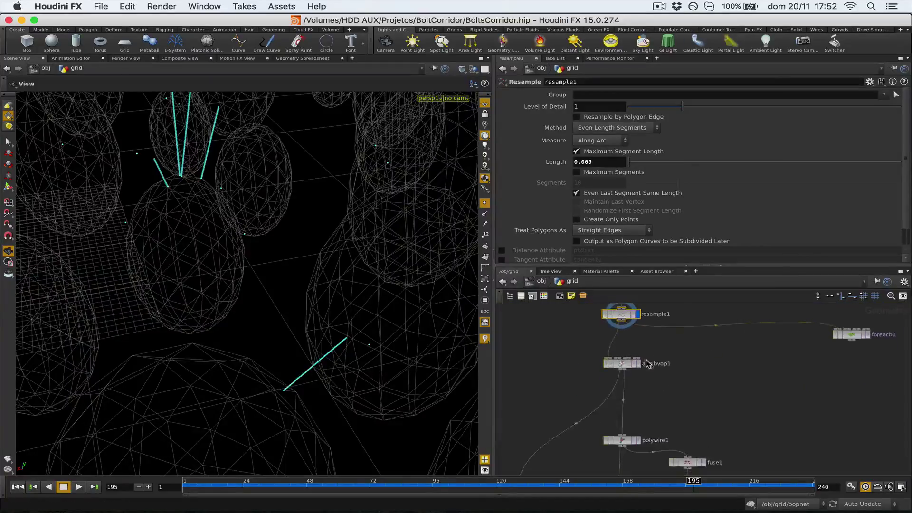
{"action": "left_click", "coordinate": [486, 204]}
{"action": "right_click_drag", "start_coordinate": [377, 254], "coordinate": [276, 288]}
{"action": "left_click_drag", "start_coordinate": [276, 291], "coordinate": [219, 304]}
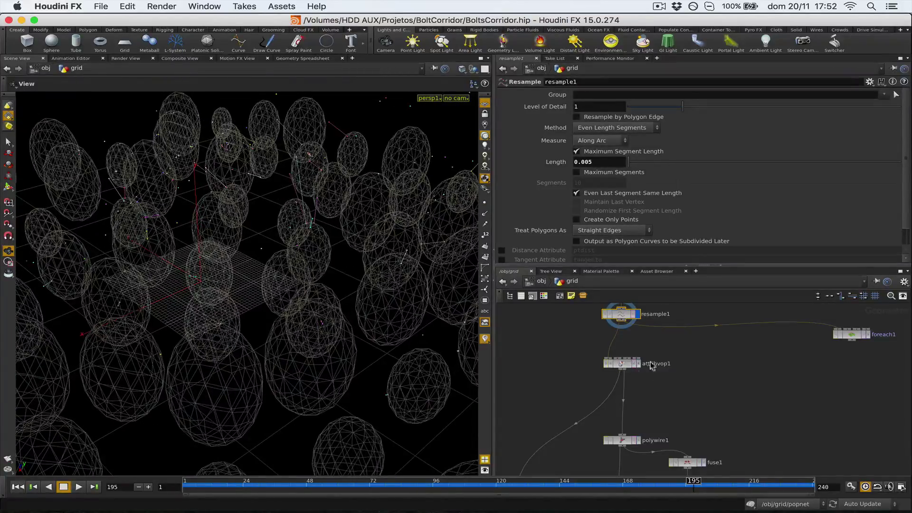
- Look inside attribvop1 at its noise network and return to the grid network
{"action": "double_click", "coordinate": [636, 367]}
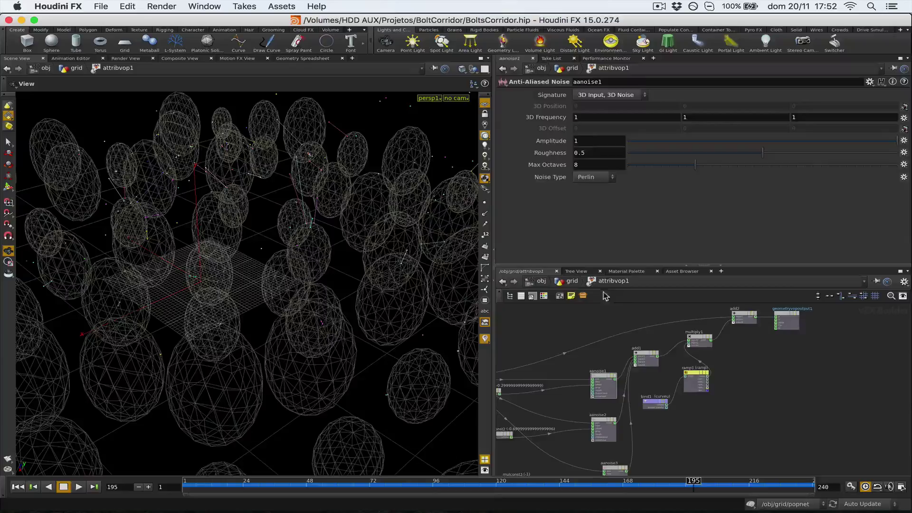
{"action": "left_click", "coordinate": [573, 281]}
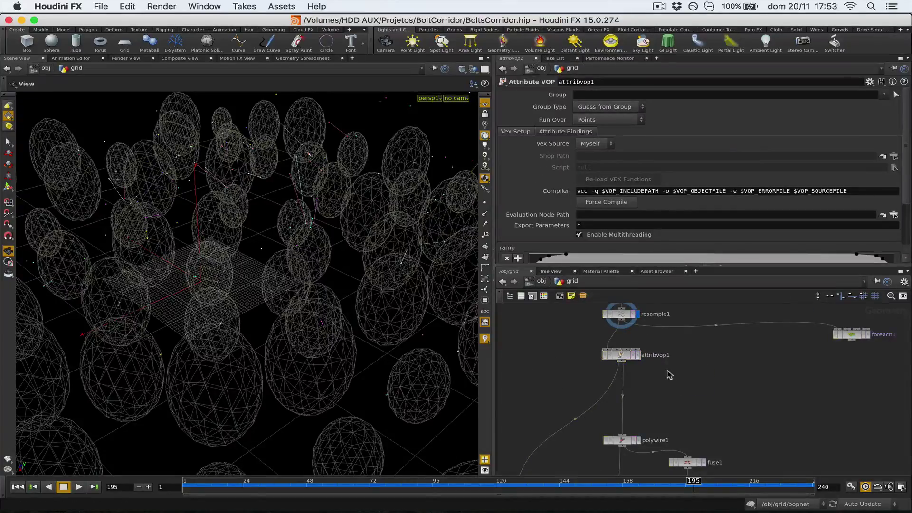
- Save the scene, display attribvop1's output and examine the noise-displaced lines between the ellipsoids
{"action": "scroll", "coordinate": [670, 374], "scroll_direction": "up", "scroll_amount": 3}
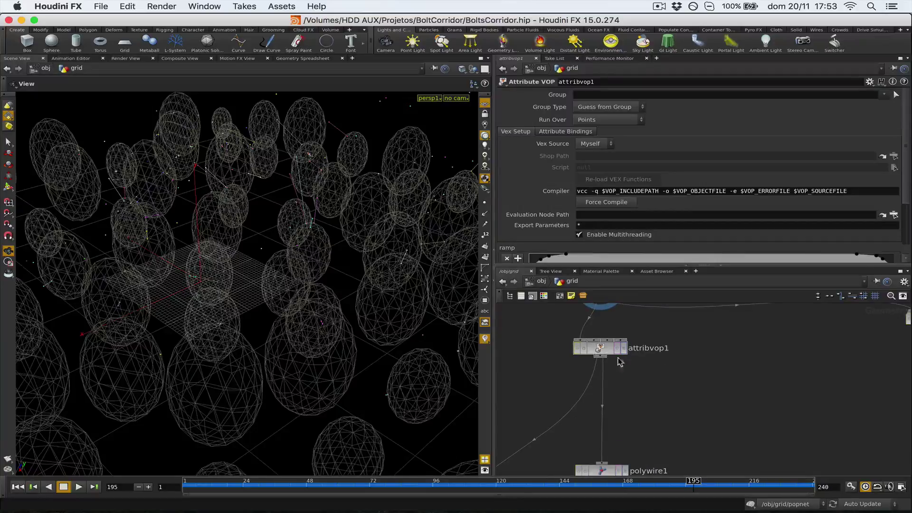
{"action": "left_click_drag", "start_coordinate": [309, 191], "coordinate": [293, 207], "text": "alt"}
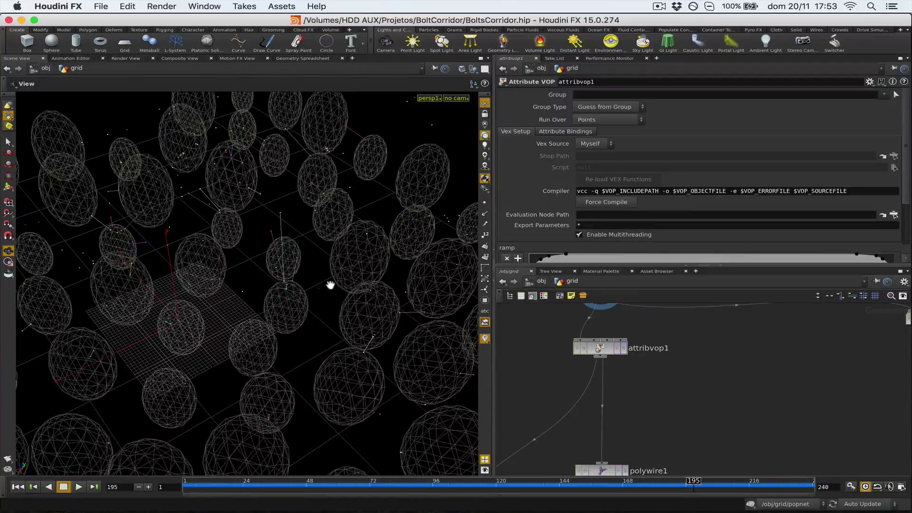
{"action": "key", "text": "super+s"}
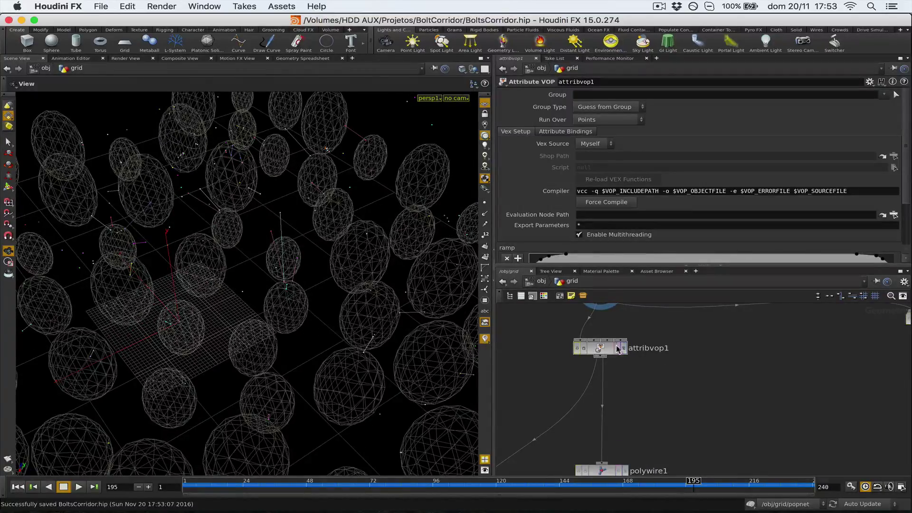
{"action": "left_click", "coordinate": [625, 348]}
{"action": "double_click", "coordinate": [605, 352]}
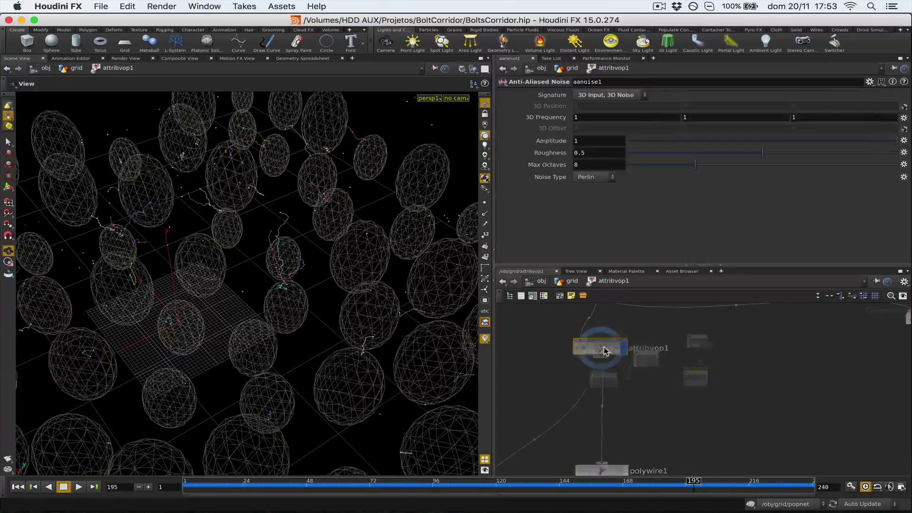
{"action": "key", "text": "u"}
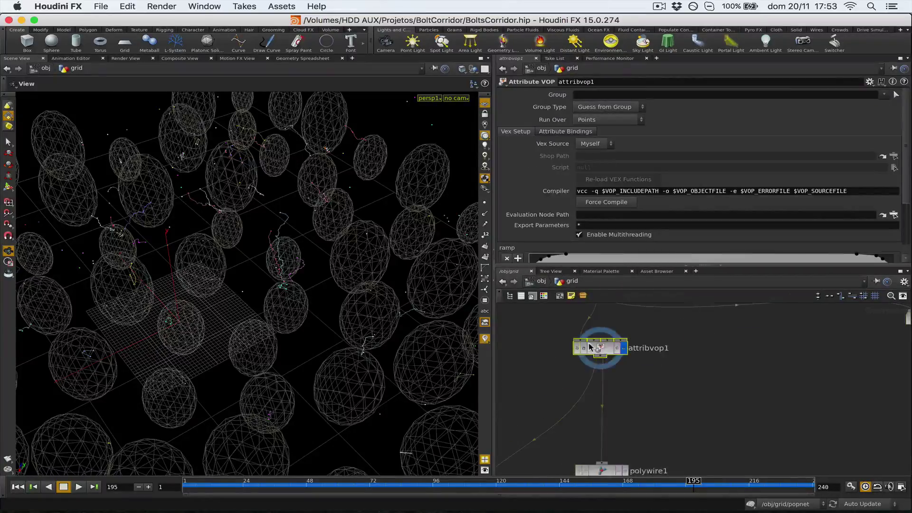
{"action": "right_click_drag", "start_coordinate": [351, 297], "coordinate": [287, 316]}
{"action": "left_click_drag", "start_coordinate": [270, 309], "coordinate": [237, 277]}
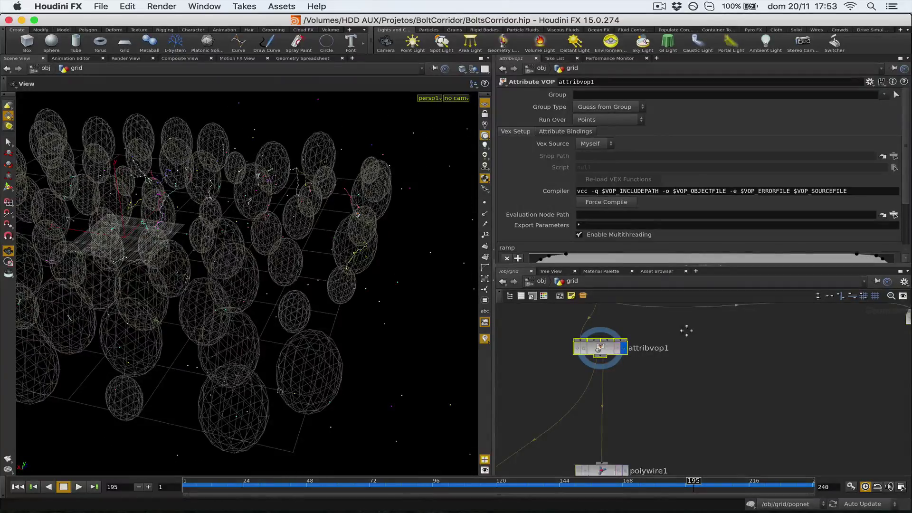
- Look inside attribvop1 at the nodes feeding the noise offsets and inspect the floattovec1 node
{"action": "double_click", "coordinate": [608, 368]}
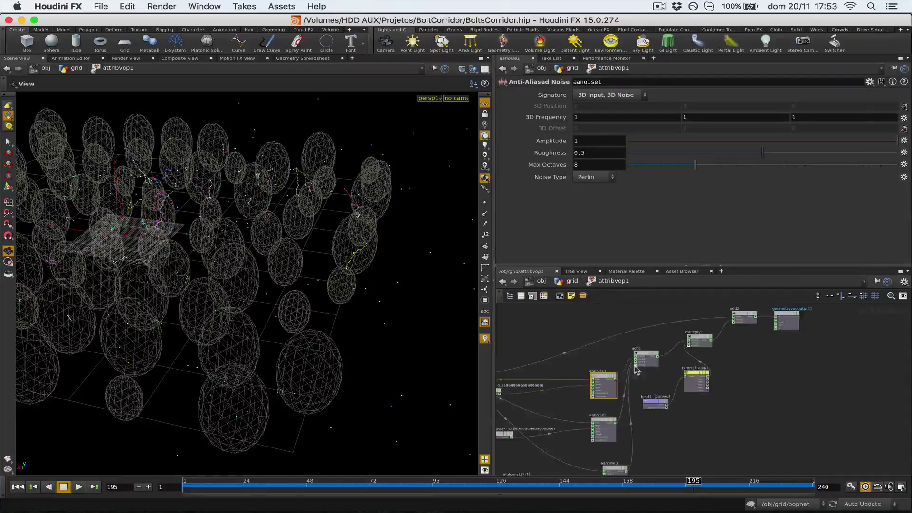
{"action": "scroll", "coordinate": [745, 381], "scroll_direction": "up", "scroll_amount": 5}
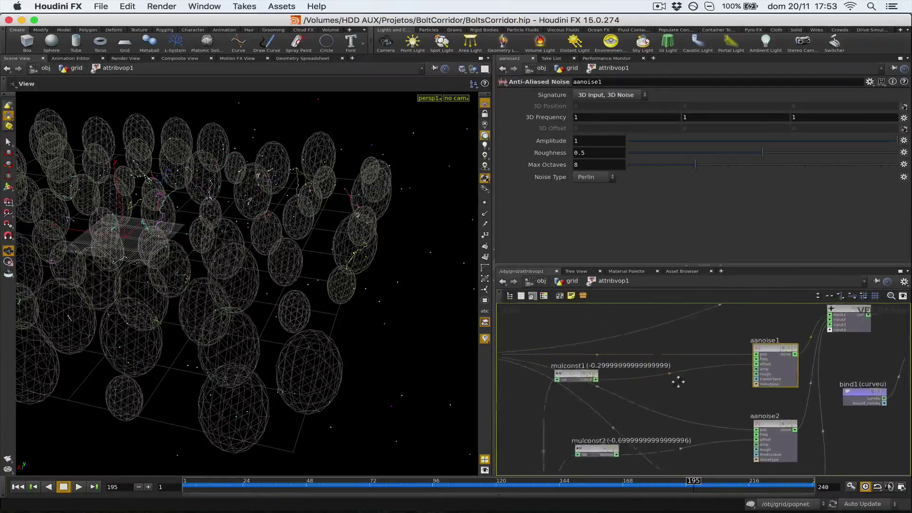
{"action": "middle_click_drag", "start_coordinate": [679, 382], "coordinate": [685, 316]}
{"action": "scroll", "coordinate": [658, 346], "scroll_direction": "down", "scroll_amount": 2}
{"action": "middle_click_drag", "start_coordinate": [542, 372], "coordinate": [614, 299]}
{"action": "left_click", "coordinate": [599, 383]}
{"action": "scroll", "coordinate": [609, 329], "scroll_direction": "up", "scroll_amount": 3}
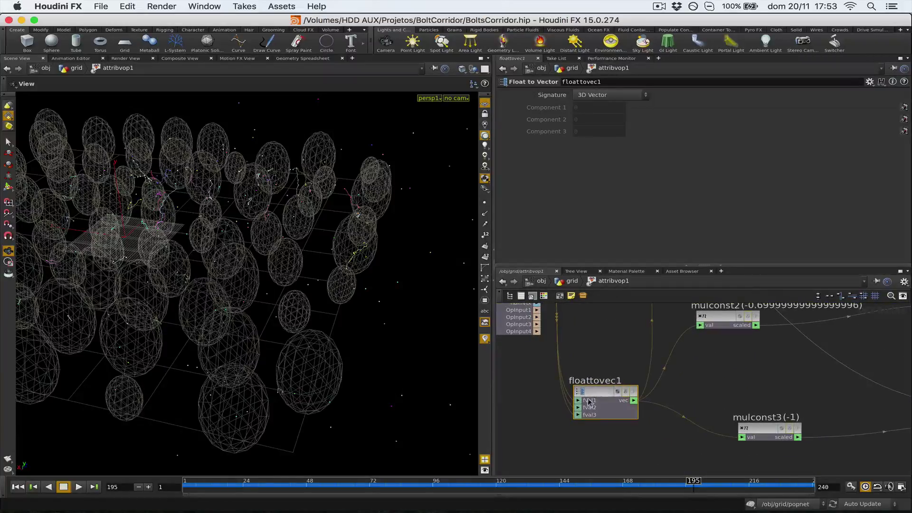
- Line up mulconst1, mulconst2 and mulconst3 in a column beside floattovec1 and save the scene
{"action": "middle_click_drag", "start_coordinate": [596, 346], "coordinate": [541, 401]}
{"action": "left_click_drag", "start_coordinate": [662, 374], "coordinate": [642, 397]}
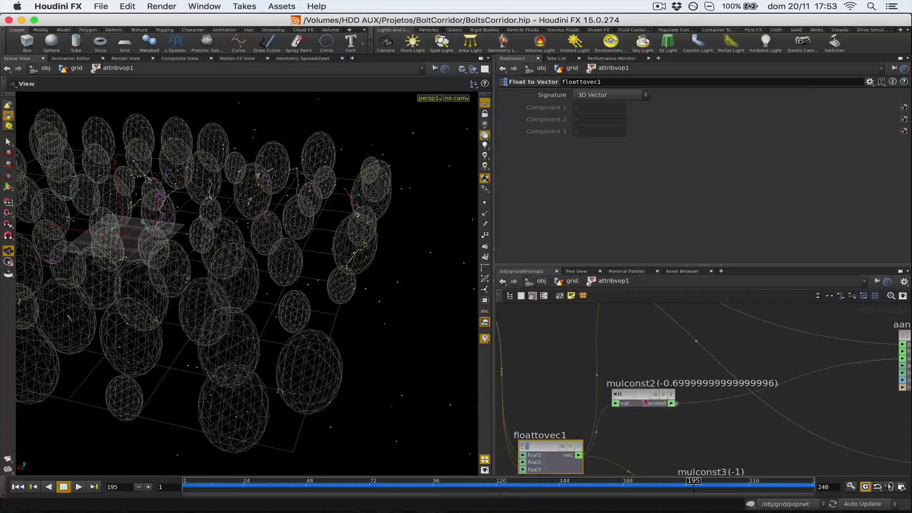
{"action": "middle_click_drag", "start_coordinate": [694, 428], "coordinate": [715, 369]}
{"action": "left_click_drag", "start_coordinate": [720, 426], "coordinate": [653, 403]}
{"action": "middle_click_drag", "start_coordinate": [721, 362], "coordinate": [703, 427]}
{"action": "middle_click_drag", "start_coordinate": [669, 354], "coordinate": [644, 413]}
{"action": "left_click_drag", "start_coordinate": [607, 334], "coordinate": [638, 409]}
{"action": "key", "text": "super+s"}
{"action": "middle_click_drag", "start_coordinate": [704, 391], "coordinate": [692, 308]}
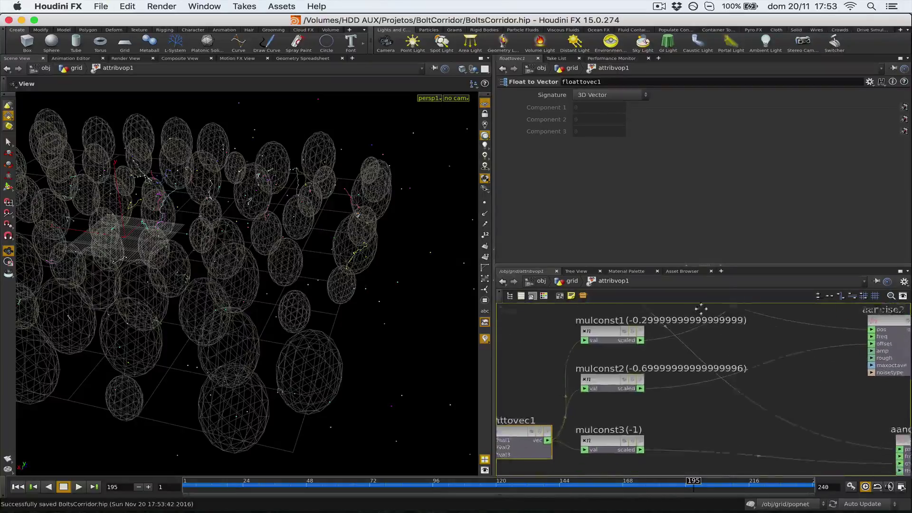
- Try $T*2 as the first 3D Frequency component of aanoise3, undo it and save the scene
{"action": "middle_click_drag", "start_coordinate": [737, 347], "coordinate": [637, 395]}
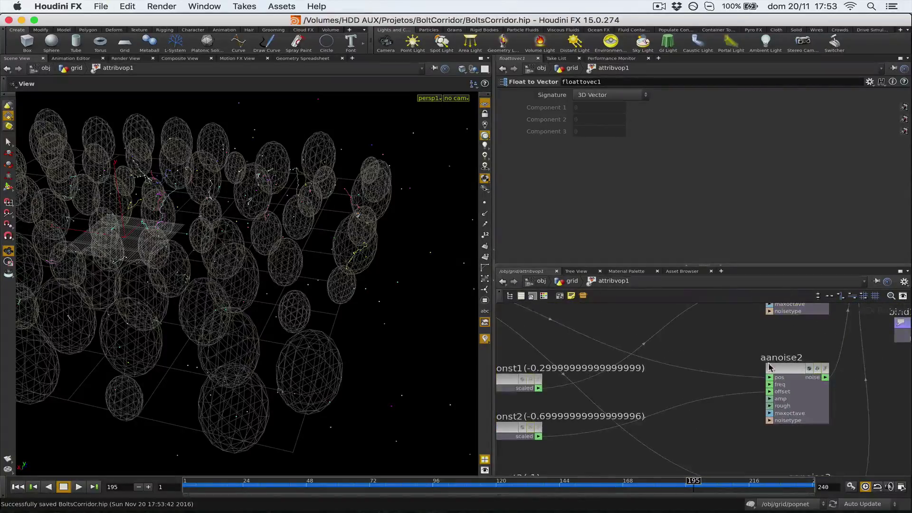
{"action": "scroll", "coordinate": [768, 363], "scroll_direction": "down", "scroll_amount": 4}
{"action": "middle_click_drag", "start_coordinate": [839, 403], "coordinate": [782, 373]}
{"action": "left_click_drag", "start_coordinate": [742, 408], "coordinate": [718, 409]}
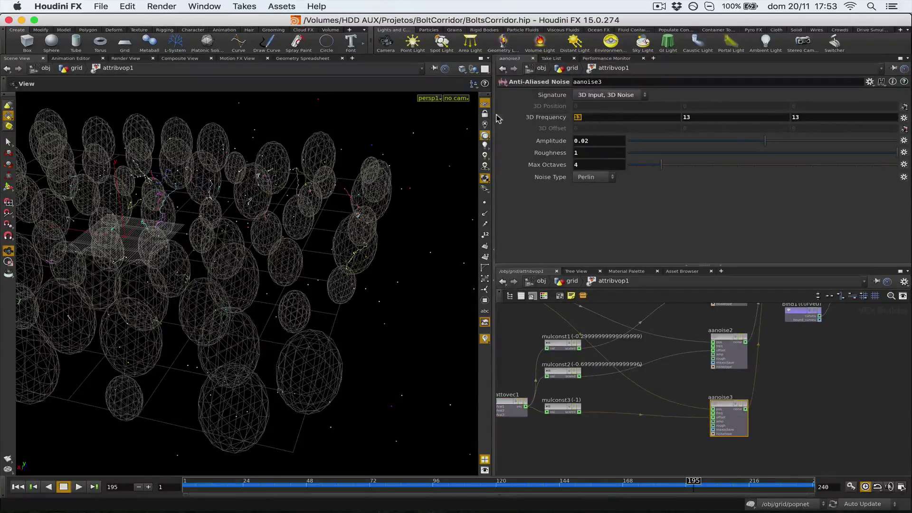
{"action": "type", "text": "$T"}
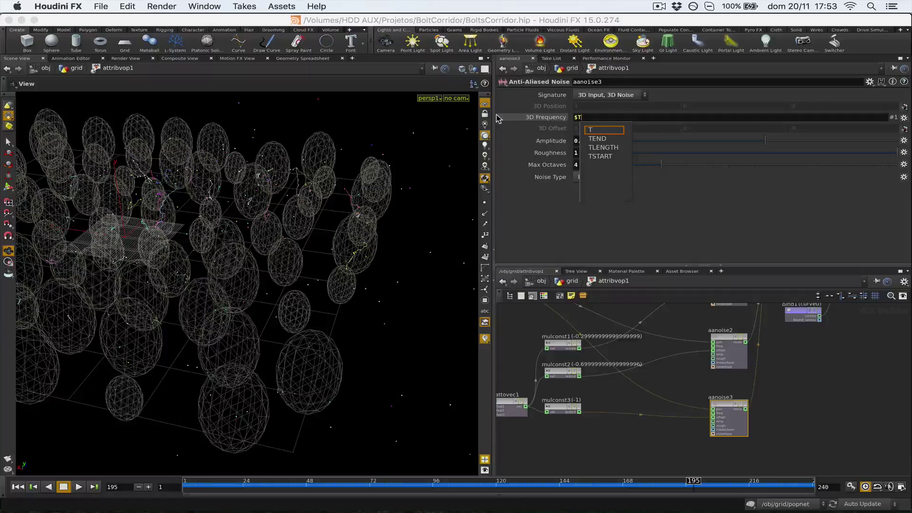
{"action": "type", "text": "*2"}
{"action": "key", "text": "Return"}
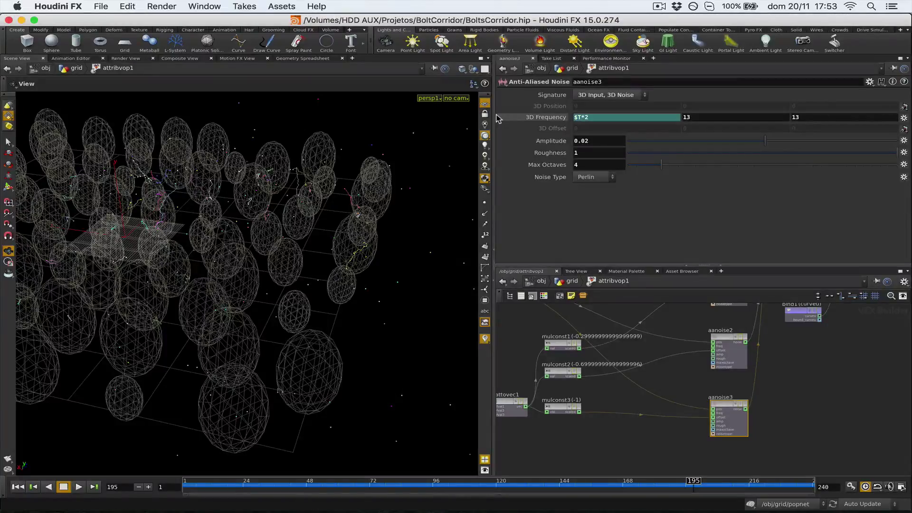
{"action": "key", "text": "ctrl+z"}
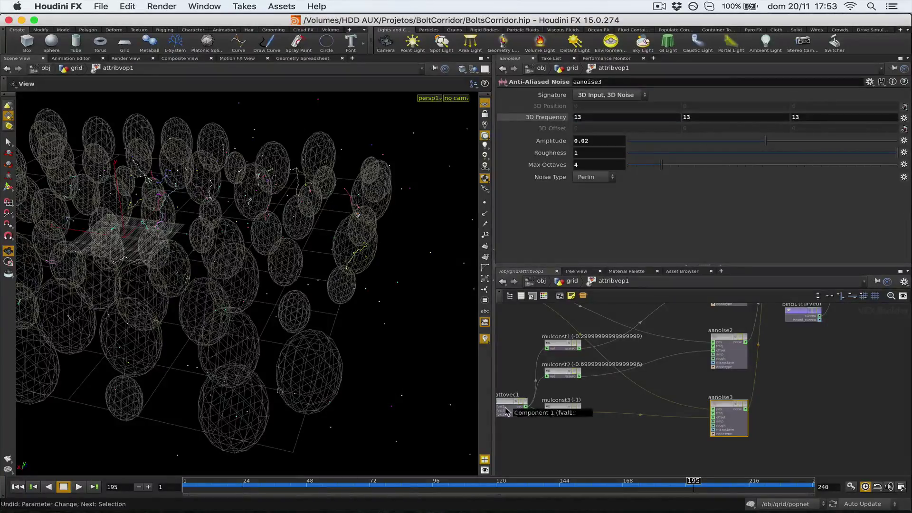
{"action": "key", "text": "ctrl+s"}
- Examine the three mulconst nodes and how the noise nodes feed add1, and return to the grid network
{"action": "left_click_drag", "start_coordinate": [539, 339], "coordinate": [566, 436]}
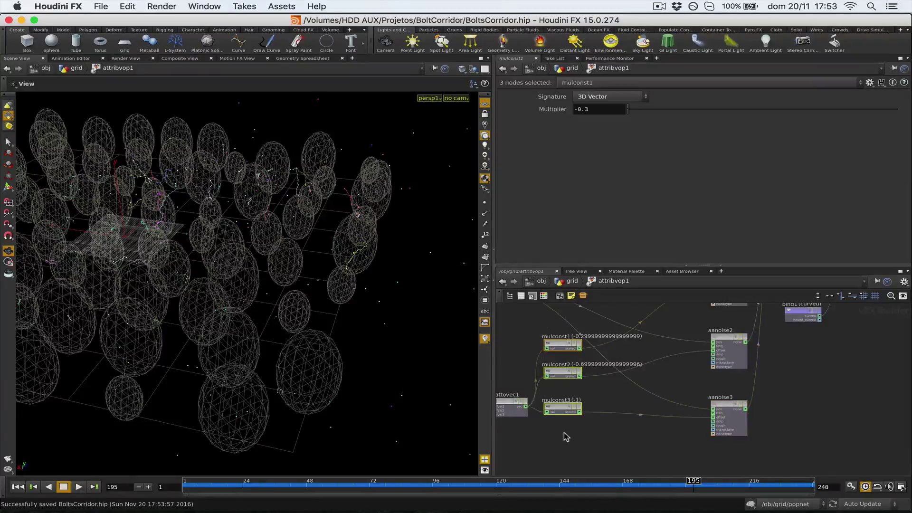
{"action": "left_click", "coordinate": [565, 434]}
{"action": "middle_click_drag", "start_coordinate": [660, 373], "coordinate": [665, 397]}
{"action": "middle_click_drag", "start_coordinate": [660, 316], "coordinate": [600, 364]}
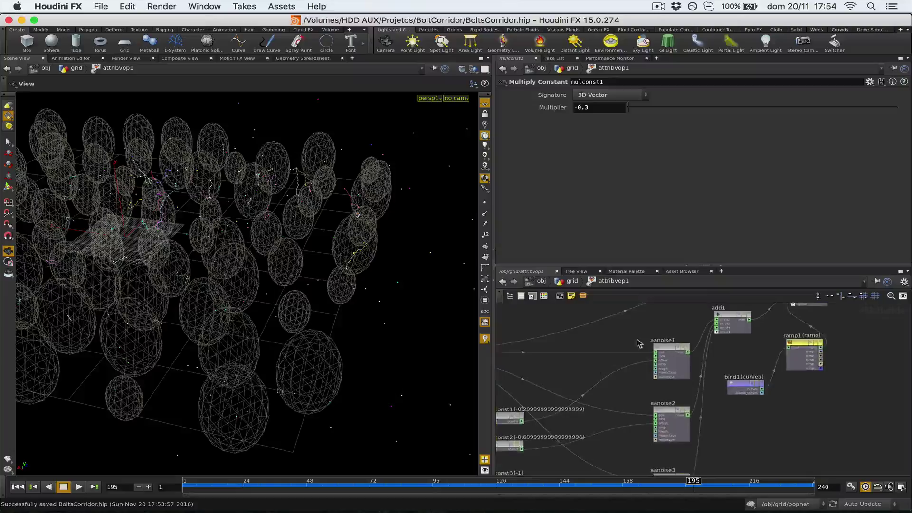
{"action": "scroll", "coordinate": [668, 335], "scroll_direction": "up", "scroll_amount": 3}
{"action": "middle_click_drag", "start_coordinate": [729, 317], "coordinate": [701, 334]}
{"action": "left_click_drag", "start_coordinate": [711, 340], "coordinate": [668, 377]}
{"action": "left_click", "coordinate": [573, 281]}
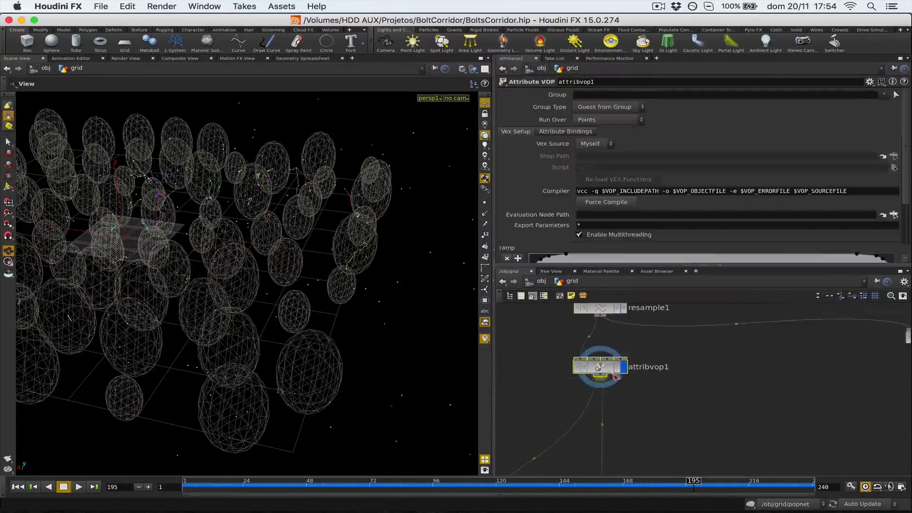
- Inside attribvop1, leave only aanoise1 connected to add1, frame one bolt up close and select aanoise1
{"action": "double_click", "coordinate": [609, 370]}
{"action": "left_click_drag", "start_coordinate": [376, 290], "coordinate": [344, 295]}
{"action": "right_click_drag", "start_coordinate": [344, 295], "coordinate": [397, 283]}
{"action": "middle_click_drag", "start_coordinate": [398, 283], "coordinate": [336, 278]}
{"action": "left_click", "coordinate": [644, 372]}
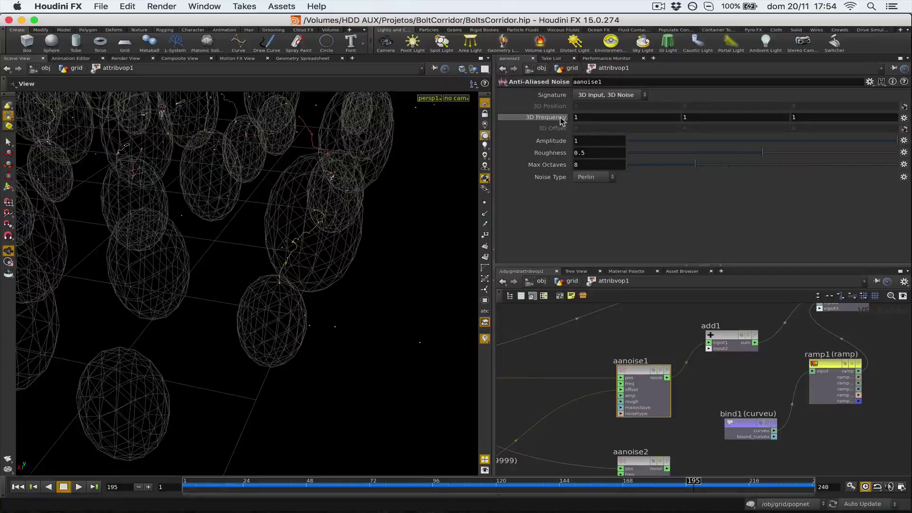
- Try a 3D Frequency of 3 on aanoise1, undo it, and check the Signature options, keeping 3D Input, 3D Noise
{"action": "middle_click_drag", "start_coordinate": [553, 118], "coordinate": [656, 122]}
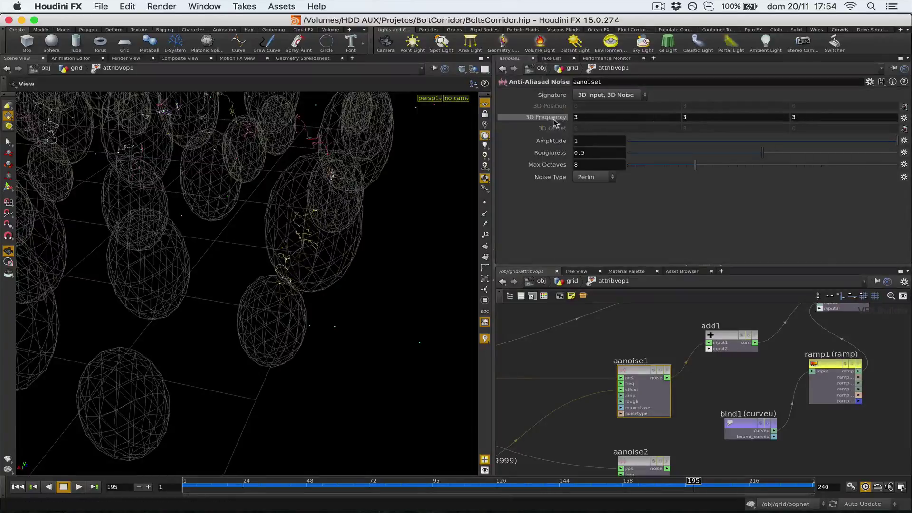
{"action": "key", "text": "super+z"}
{"action": "mouse_move", "coordinate": [553, 123]}
{"action": "middle_mouse_down"}
{"action": "mouse_move", "coordinate": [515, 117]}
{"action": "mouse_move", "coordinate": [551, 121]}
{"action": "middle_mouse_up"}
{"action": "key", "text": "ctrl+z"}
{"action": "key", "text": "ctrl+s"}
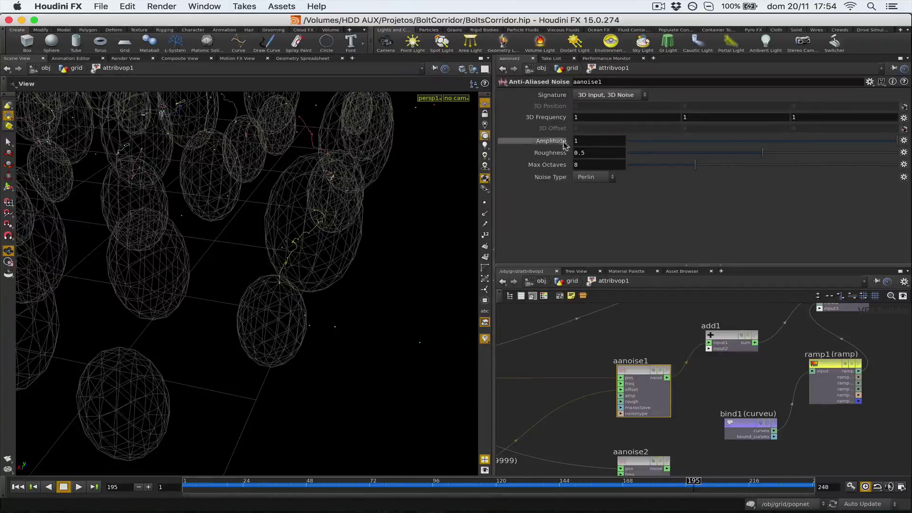
{"action": "left_click", "coordinate": [589, 97]}
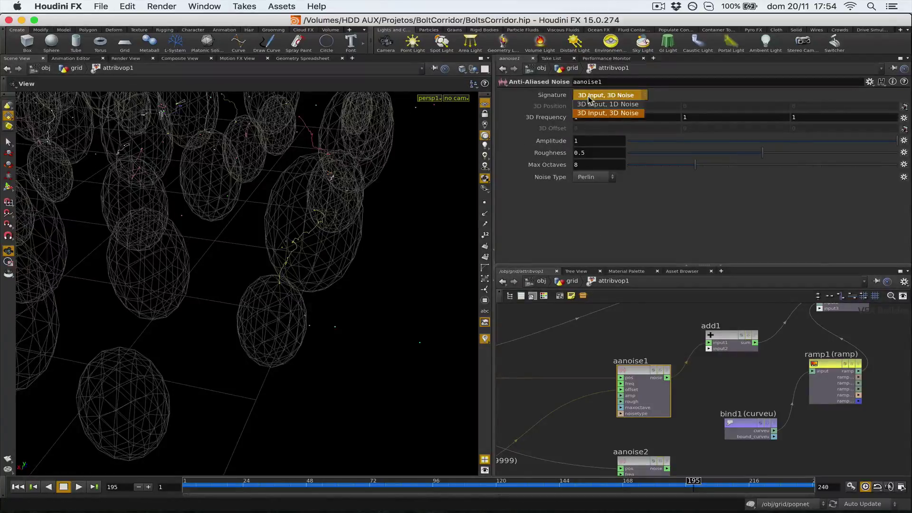
{"action": "left_click", "coordinate": [608, 114]}
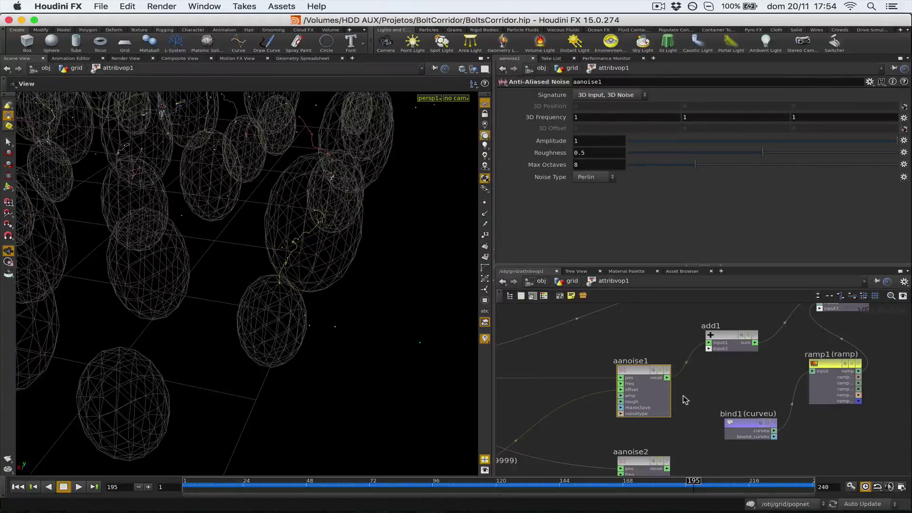
- Feed aanoise2 into add1 in place of aanoise1 and inspect its effect on one bolt up close
{"action": "mouse_move", "coordinate": [684, 396]}
{"action": "middle_mouse_down"}
{"action": "mouse_move", "coordinate": [674, 371]}
{"action": "mouse_move", "coordinate": [632, 364]}
{"action": "middle_mouse_up"}
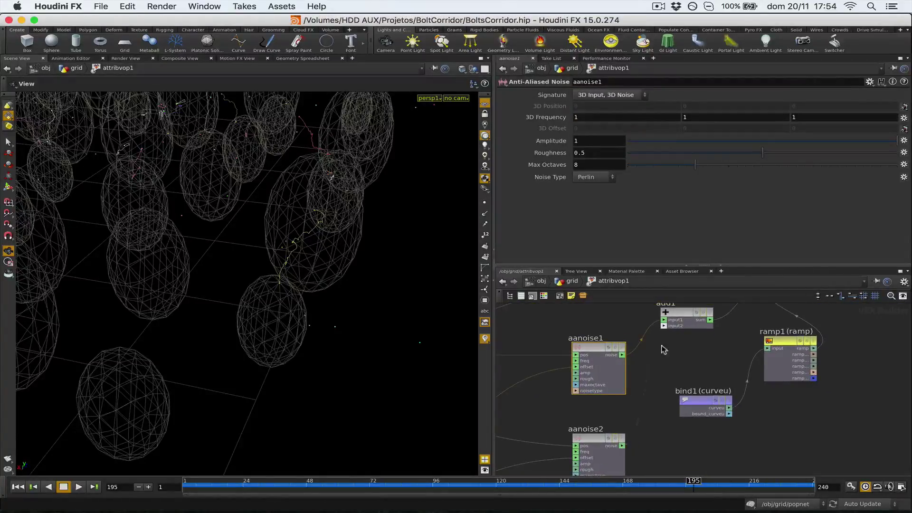
{"action": "left_click", "coordinate": [664, 321]}
{"action": "right_click_drag", "start_coordinate": [330, 284], "coordinate": [385, 261]}
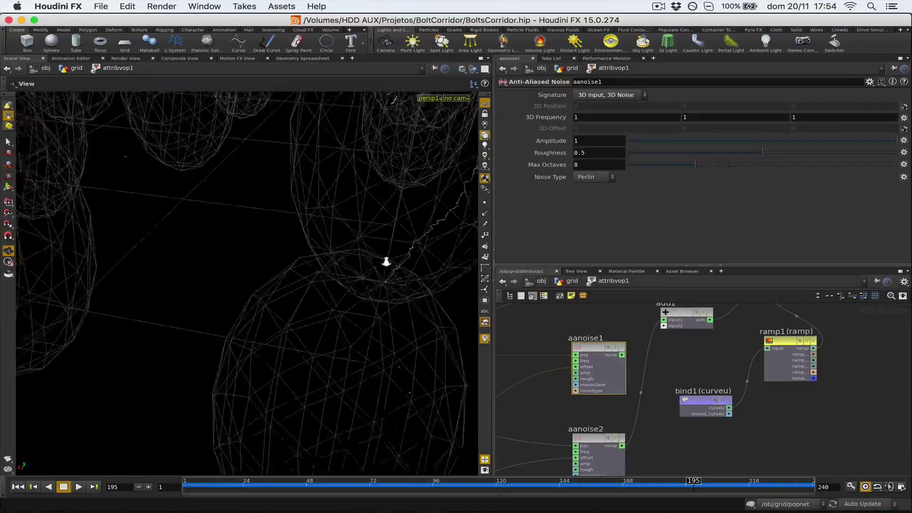
{"action": "middle_click_drag", "start_coordinate": [385, 262], "coordinate": [332, 287]}
{"action": "right_click_drag", "start_coordinate": [332, 287], "coordinate": [292, 276]}
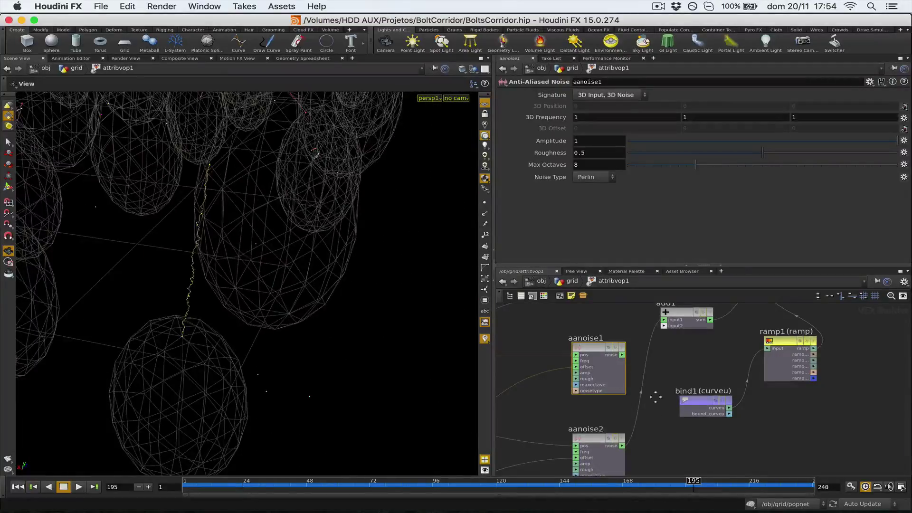
- Feed aanoise3 into add1 in place of aanoise2 to isolate its effect on the bolt
{"action": "middle_click_drag", "start_coordinate": [656, 397], "coordinate": [649, 298]}
{"action": "left_click", "coordinate": [617, 444]}
{"action": "middle_click_drag", "start_coordinate": [650, 370], "coordinate": [632, 431]}
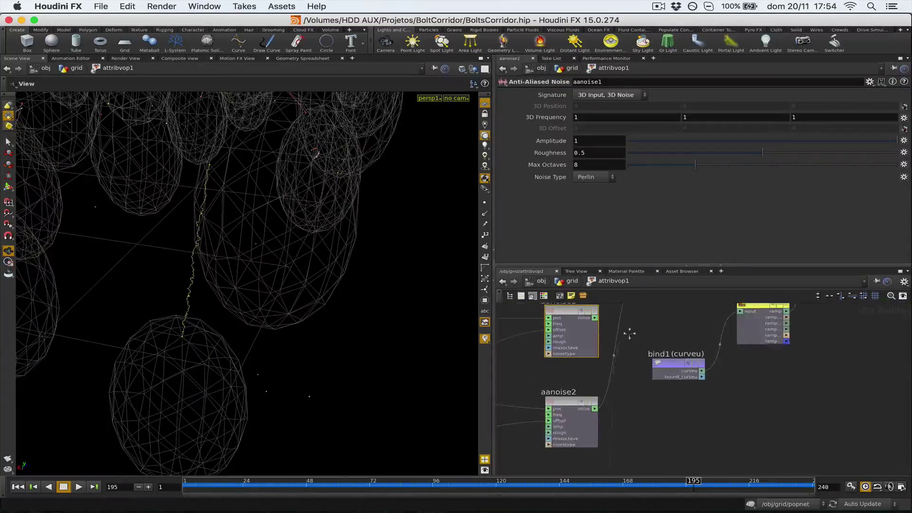
{"action": "middle_click_drag", "start_coordinate": [630, 333], "coordinate": [626, 380]}
{"action": "left_click", "coordinate": [634, 336]}
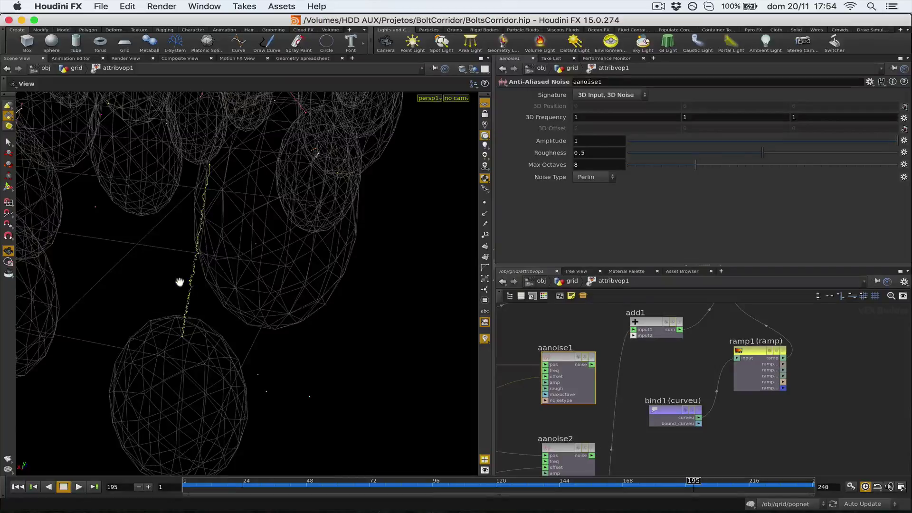
- Reconnect aanoise1 and aanoise2 to add1 alongside aanoise3 and view the combined noise across the ellipsoid field
{"action": "left_click", "coordinate": [633, 335]}
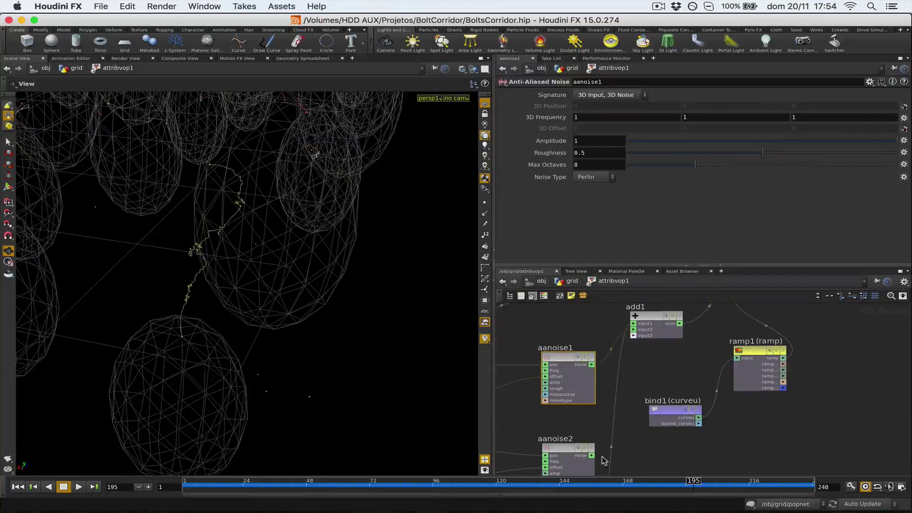
{"action": "left_click", "coordinate": [633, 335]}
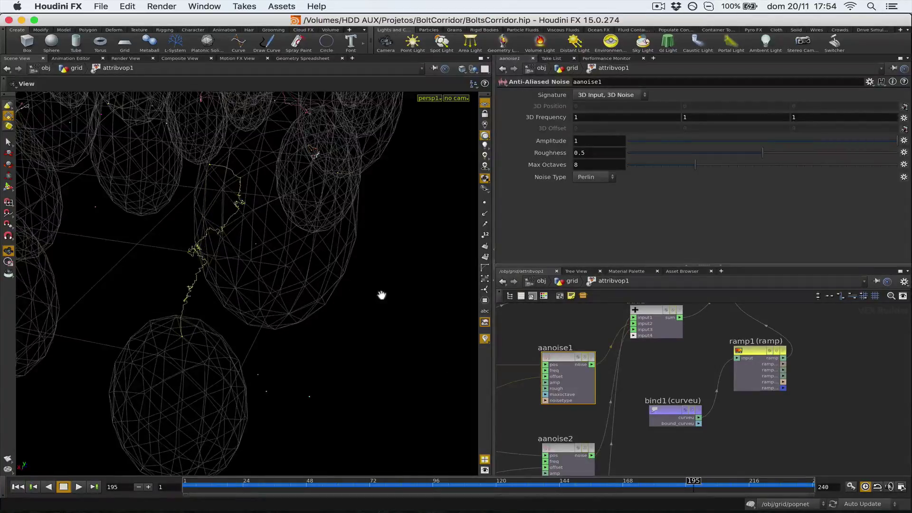
{"action": "right_click_drag", "start_coordinate": [382, 296], "coordinate": [291, 318]}
{"action": "left_click_drag", "start_coordinate": [291, 318], "coordinate": [228, 297]}
{"action": "middle_click_drag", "start_coordinate": [229, 296], "coordinate": [345, 264]}
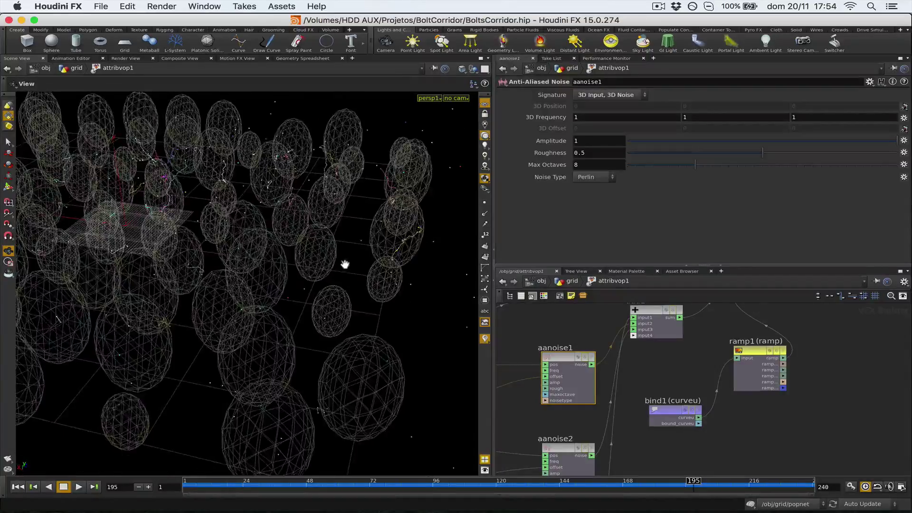
- Examine how multiply1 combines add1 with ramp1, and inspect the bind1 node that supplies curveu to the ramp
{"action": "middle_click_drag", "start_coordinate": [684, 371], "coordinate": [628, 457]}
{"action": "middle_click_drag", "start_coordinate": [641, 378], "coordinate": [578, 394]}
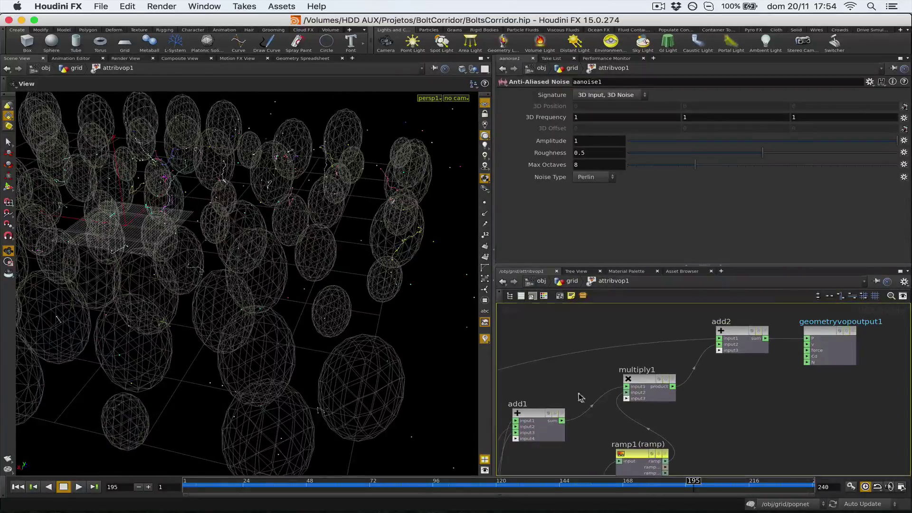
{"action": "left_click", "coordinate": [641, 388]}
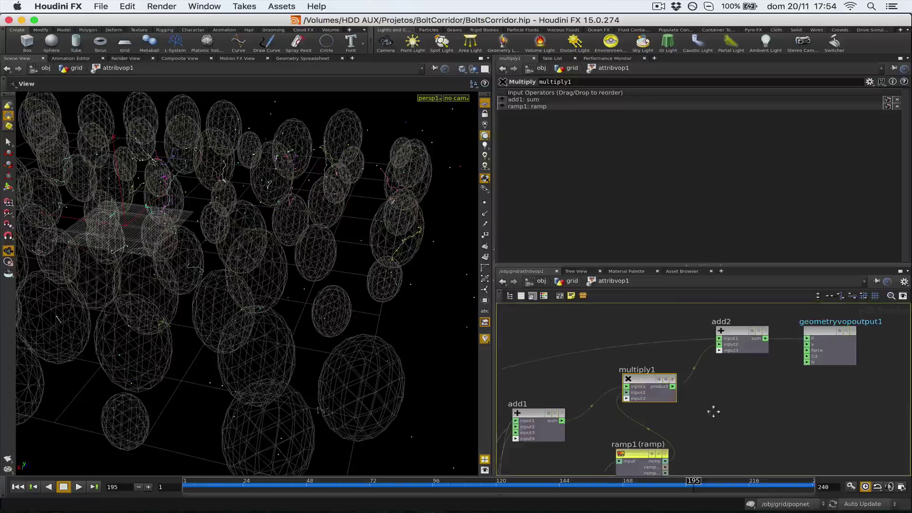
{"action": "middle_click_drag", "start_coordinate": [713, 409], "coordinate": [742, 342]}
{"action": "scroll", "coordinate": [739, 356], "scroll_direction": "down", "scroll_amount": 3}
{"action": "scroll", "coordinate": [739, 357], "scroll_direction": "left", "scroll_amount": 3}
{"action": "left_click", "coordinate": [612, 389]}
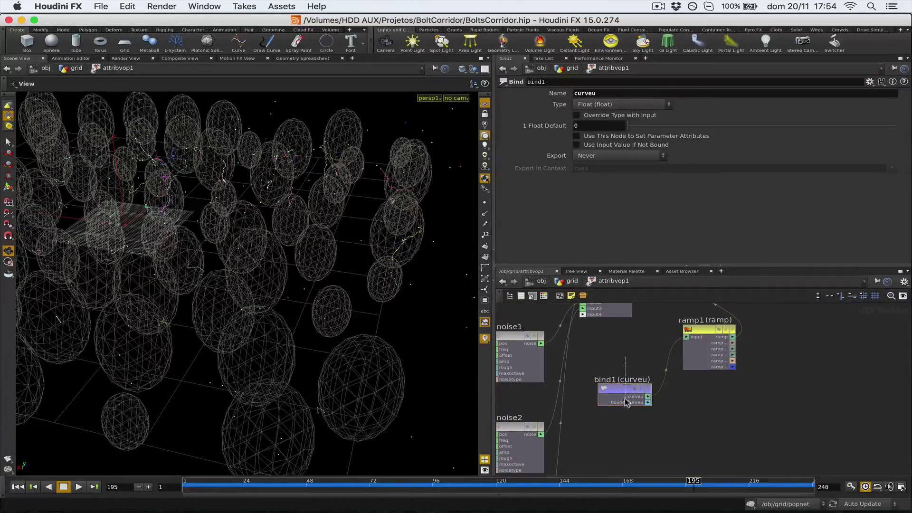
- Return to the grid network, display resample1, and examine its curveu Curve U Attribute and the undisplaced curve up close
{"action": "left_click", "coordinate": [572, 281]}
{"action": "middle_click_drag", "start_coordinate": [626, 344], "coordinate": [632, 376]}
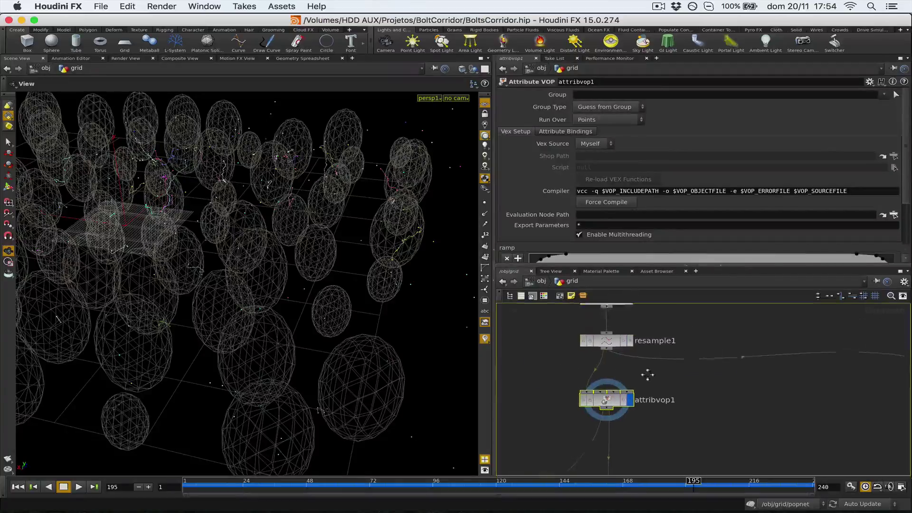
{"action": "left_click", "coordinate": [627, 342]}
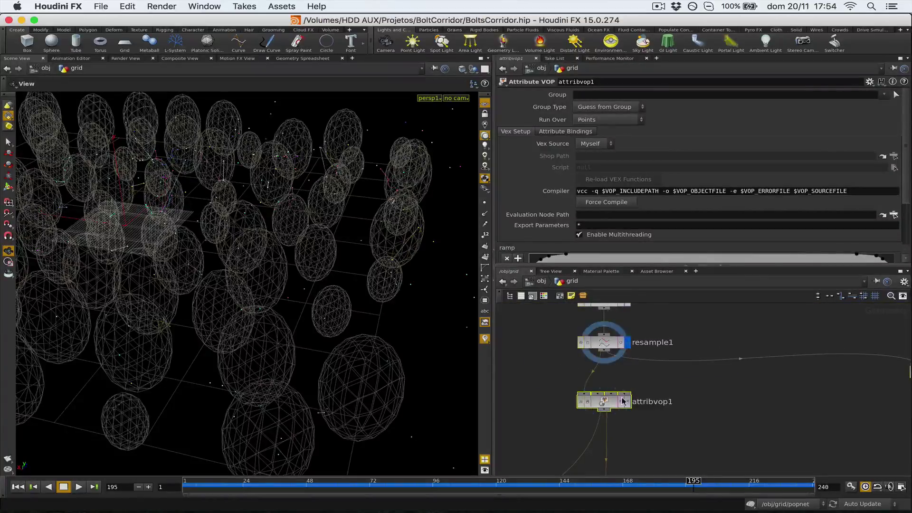
{"action": "left_click", "coordinate": [606, 343]}
{"action": "scroll", "coordinate": [541, 199], "scroll_direction": "down", "scroll_amount": 3}
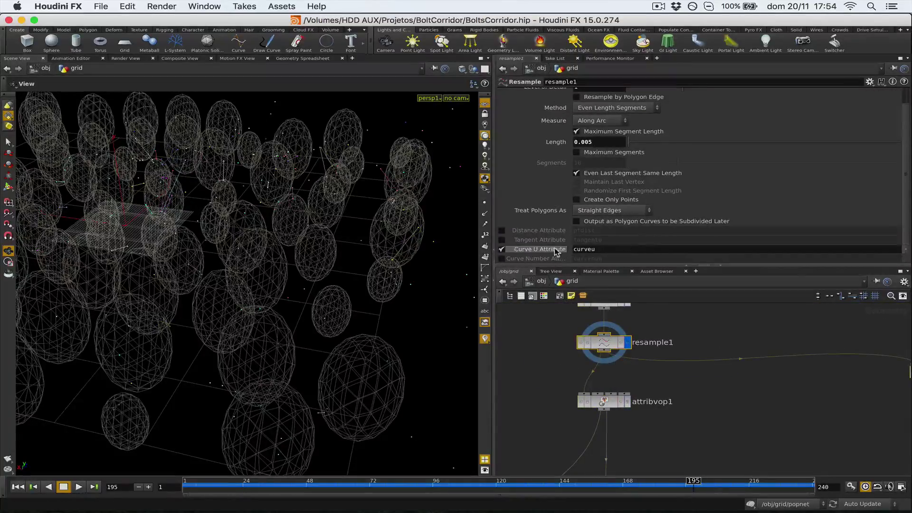
{"action": "left_click_drag", "start_coordinate": [437, 254], "coordinate": [295, 308]}
{"action": "right_click_drag", "start_coordinate": [295, 308], "coordinate": [369, 290]}
{"action": "middle_click_drag", "start_coordinate": [369, 290], "coordinate": [334, 237]}
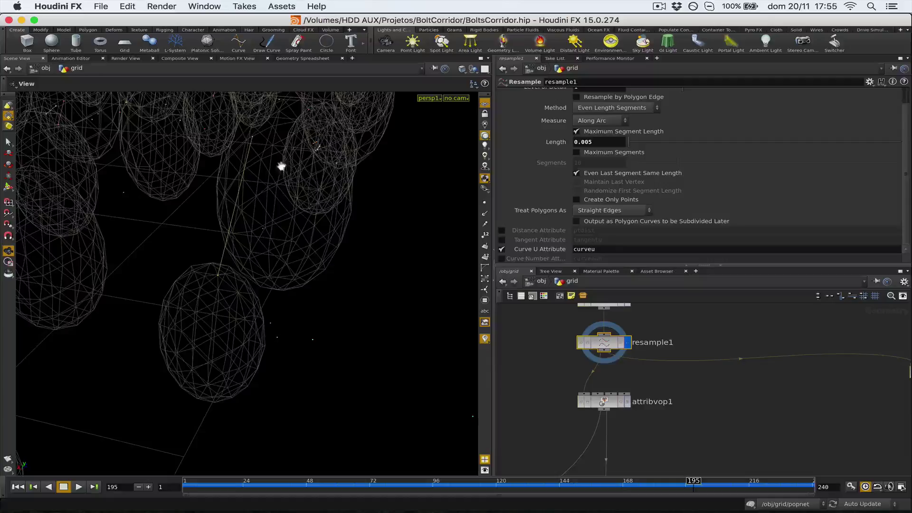
- Display attribvop1's result and bring up its ramp parameter to examine the curve's falloff at both ends
{"action": "left_click", "coordinate": [628, 402]}
{"action": "left_click", "coordinate": [604, 402]}
{"action": "scroll", "coordinate": [615, 163], "scroll_direction": "down", "scroll_amount": 3}
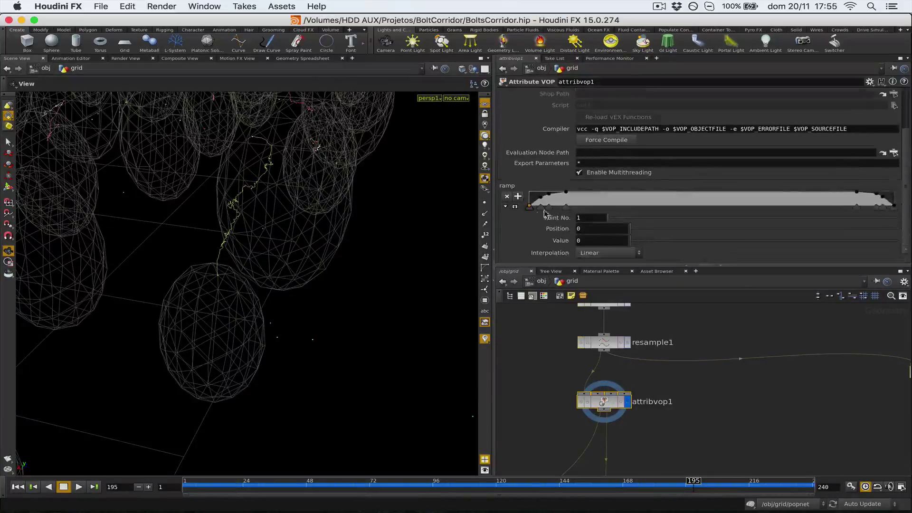
{"action": "scroll", "coordinate": [515, 213], "scroll_direction": "down", "scroll_amount": 4}
- Try raising the first point of attribvop1's ramp to value 1 at position 0, and undo the ramp changes
{"action": "left_click_drag", "start_coordinate": [531, 206], "coordinate": [408, 101]}
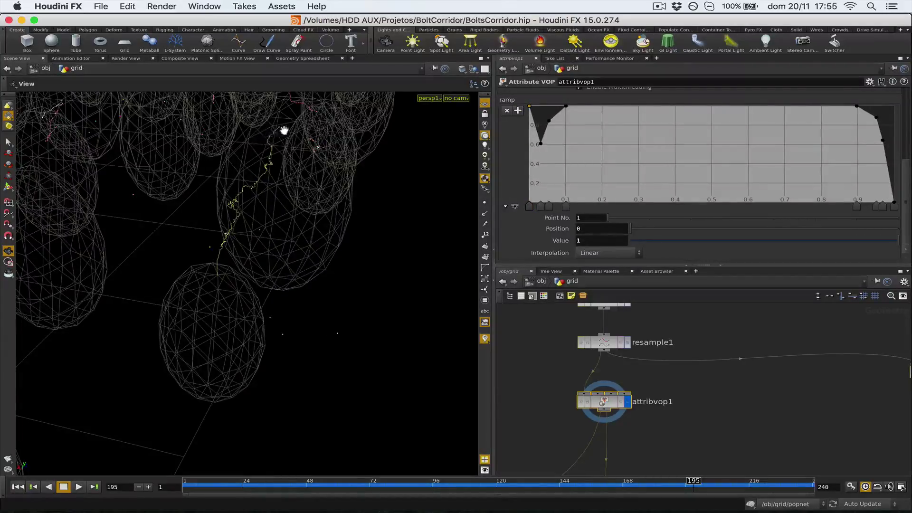
{"action": "left_click_drag", "start_coordinate": [529, 105], "coordinate": [540, 144]}
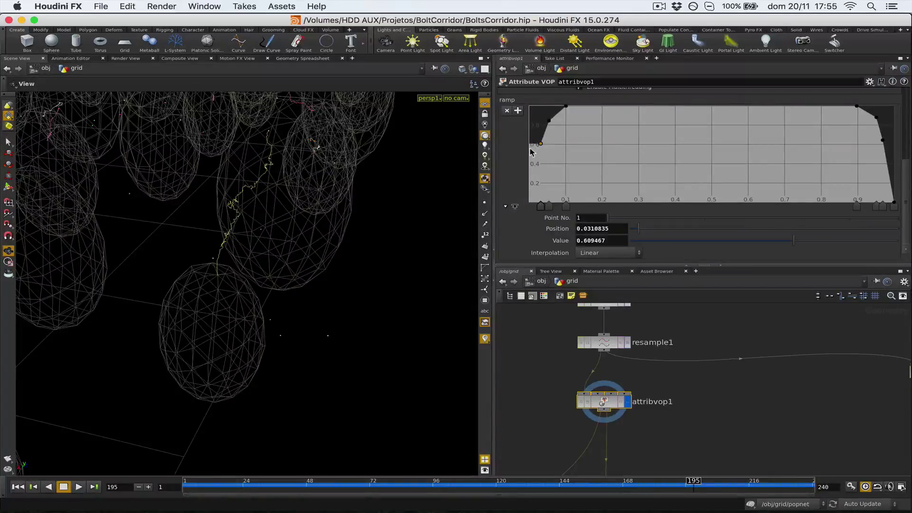
{"action": "key", "text": "ctrl+z"}
{"action": "key", "text": "ctrl+z"}
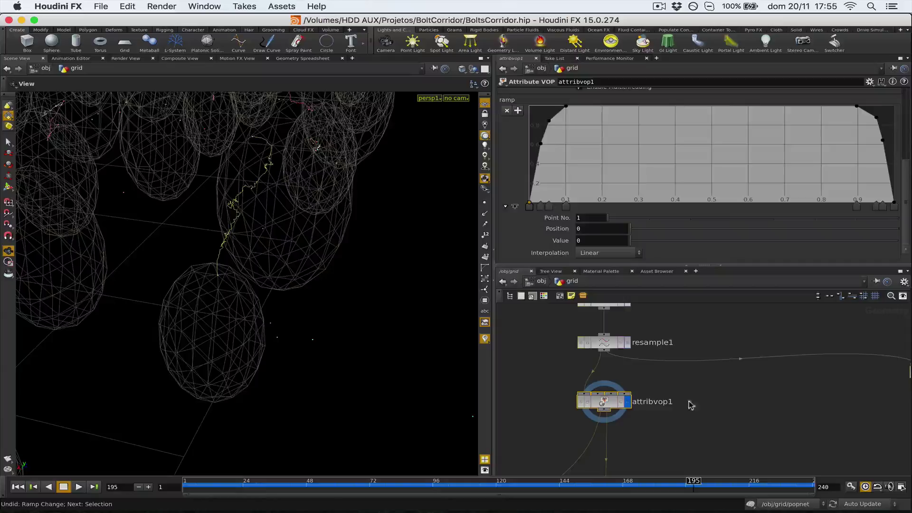
- Enter attribvop1 and inspect the chain from bind1's curveu attribute through ramp1 into multiply1
{"action": "middle_click_drag", "start_coordinate": [652, 411], "coordinate": [657, 439]}
{"action": "double_click", "coordinate": [617, 377]}
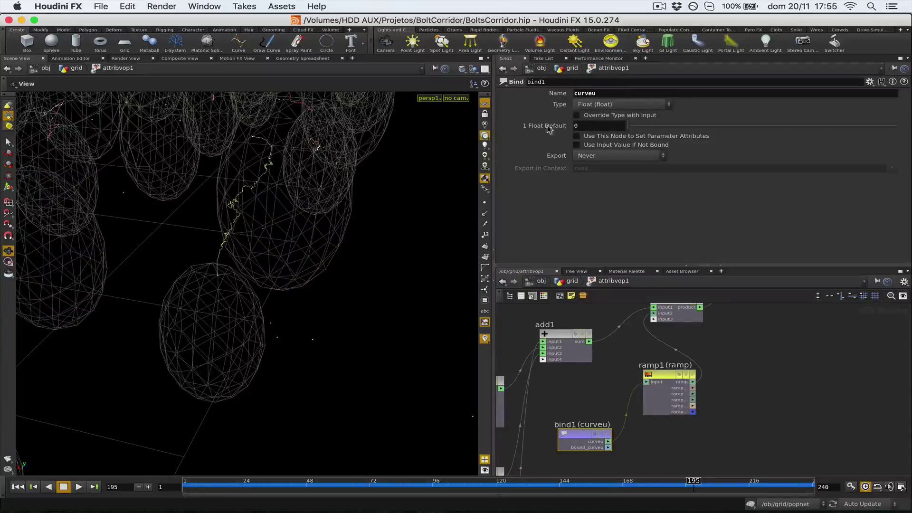
{"action": "double_click", "coordinate": [602, 94]}
{"action": "left_click", "coordinate": [651, 365]}
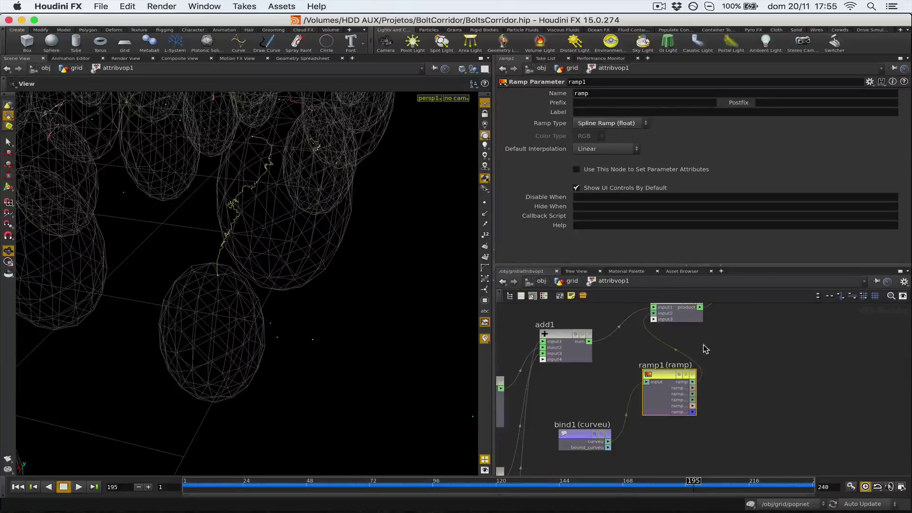
{"action": "middle_click_drag", "start_coordinate": [713, 353], "coordinate": [674, 404]}
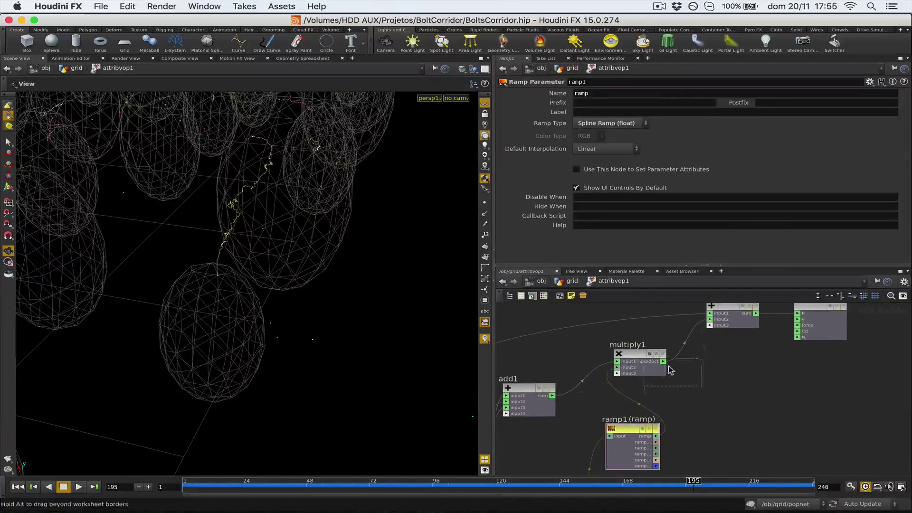
{"action": "middle_click_drag", "start_coordinate": [728, 379], "coordinate": [770, 389]}
{"action": "left_click", "coordinate": [718, 366]}
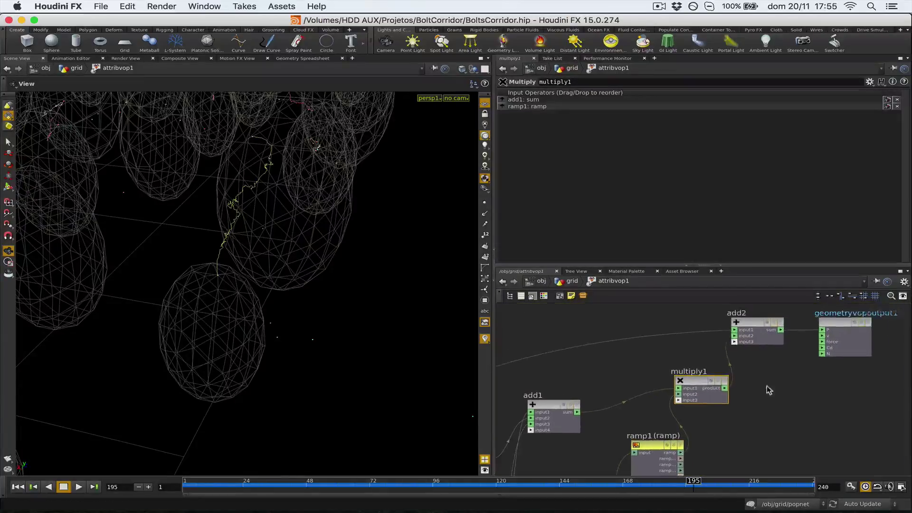
- Inspect add2 and trace its first input back to the P output of the global variables node
{"action": "left_click", "coordinate": [744, 326]}
{"action": "middle_click_drag", "start_coordinate": [639, 373], "coordinate": [853, 353]}
{"action": "middle_click_drag", "start_coordinate": [682, 379], "coordinate": [863, 340]}
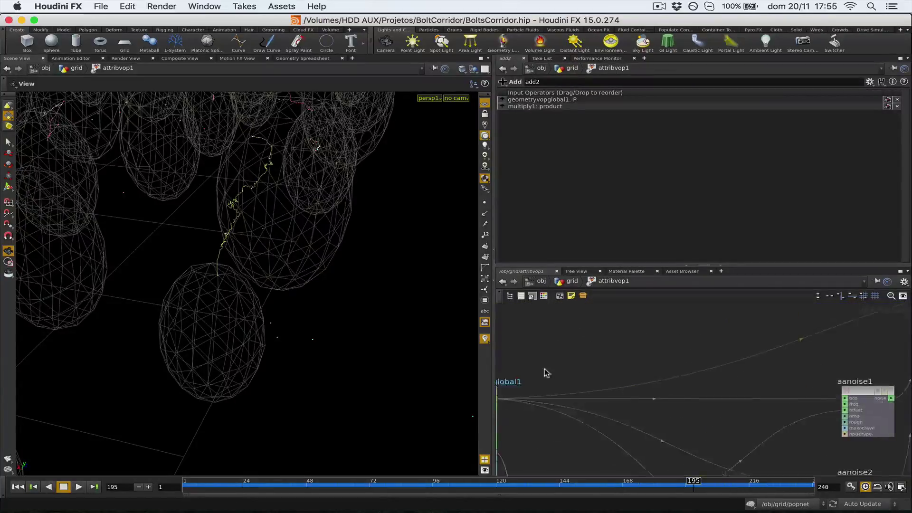
{"action": "middle_click_drag", "start_coordinate": [546, 373], "coordinate": [620, 359]}
{"action": "middle_click_drag", "start_coordinate": [718, 329], "coordinate": [504, 371]}
{"action": "middle_click_drag", "start_coordinate": [767, 335], "coordinate": [626, 345]}
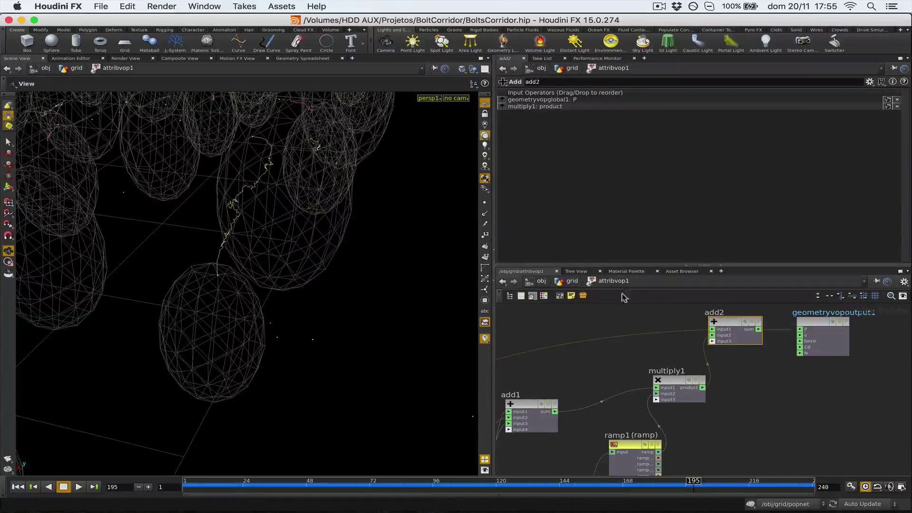
- Try wiring ramp1's output into the Cd input of geometryvopoutput1, and undo the connection
{"action": "middle_click_drag", "start_coordinate": [732, 432], "coordinate": [759, 345]}
{"action": "left_click", "coordinate": [755, 324]}
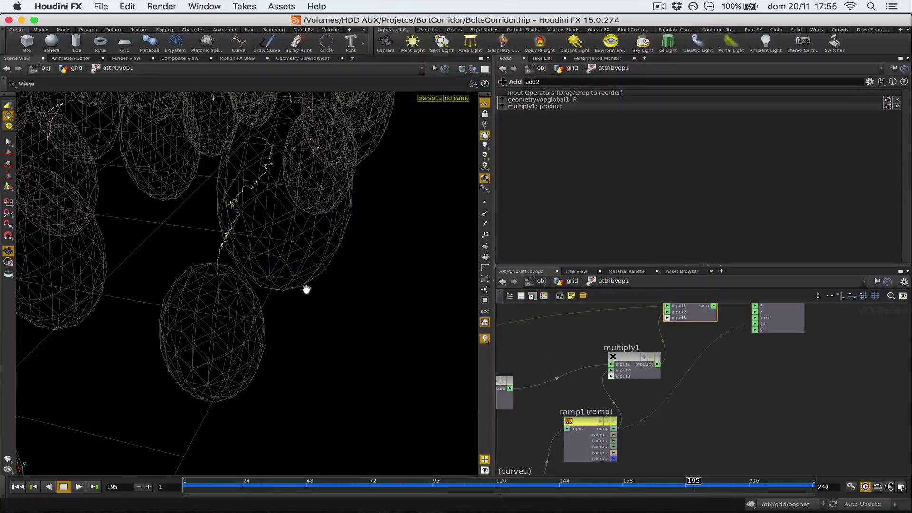
{"action": "key", "text": "super+z"}
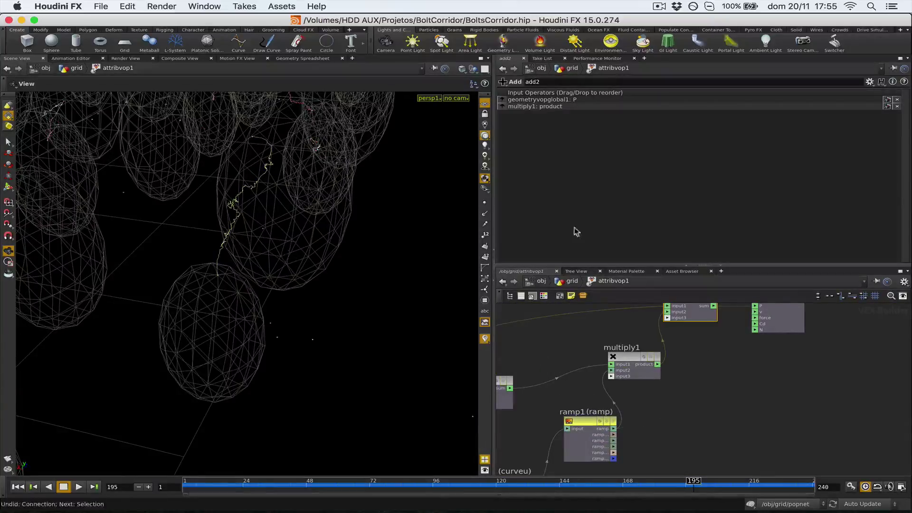
- Return to the grid network and view attribvop1's bolts across the whole ellipsoid field
{"action": "left_click", "coordinate": [572, 281]}
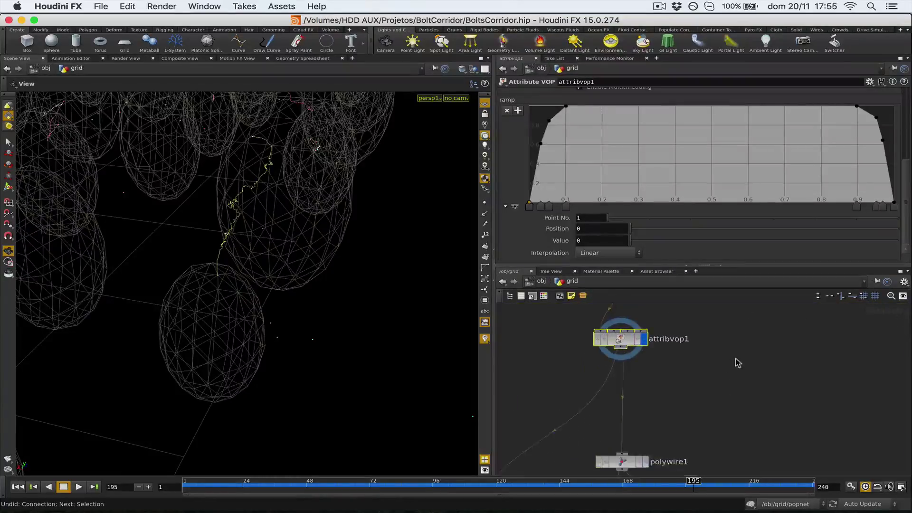
{"action": "left_click_drag", "start_coordinate": [314, 270], "coordinate": [363, 263]}
{"action": "right_click_drag", "start_coordinate": [363, 262], "coordinate": [271, 283]}
{"action": "mouse_move", "coordinate": [271, 284]}
{"action": "left_mouse_down"}
{"action": "mouse_move", "coordinate": [281, 274]}
{"action": "mouse_move", "coordinate": [268, 282]}
{"action": "left_mouse_up"}
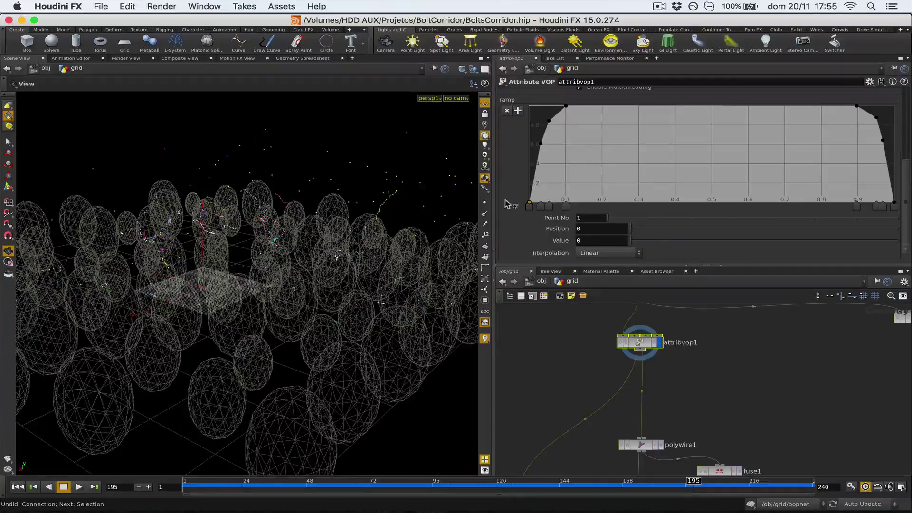
- Display polywire1, examine the thin wire geometry up close, and inspect the node's wire radius and division settings
{"action": "middle_click_drag", "start_coordinate": [692, 398], "coordinate": [689, 311]}
{"action": "left_click", "coordinate": [665, 345]}
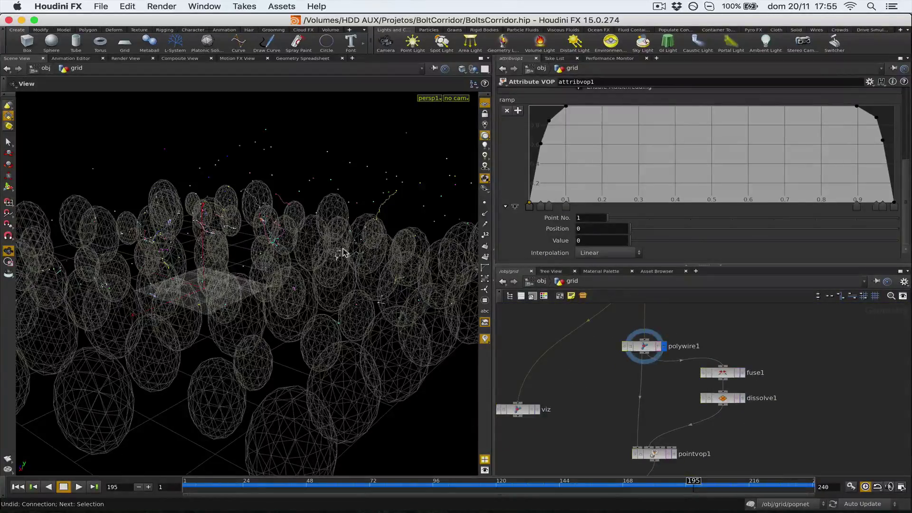
{"action": "middle_click_drag", "start_coordinate": [354, 207], "coordinate": [281, 241]}
{"action": "right_click_drag", "start_coordinate": [281, 241], "coordinate": [441, 227]}
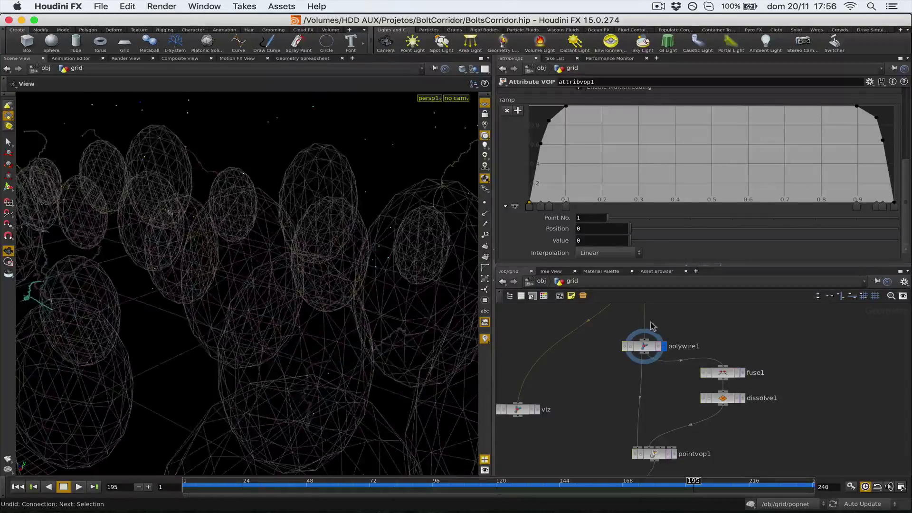
{"action": "left_click", "coordinate": [651, 348]}
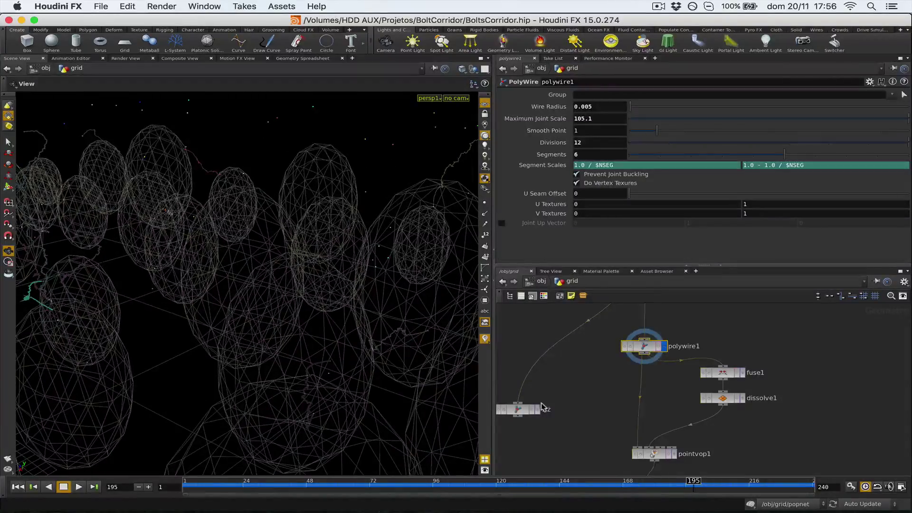
- Display the viz node to compare its thicker bolts across the field, and switch the display back to polywire1
{"action": "left_click", "coordinate": [538, 411]}
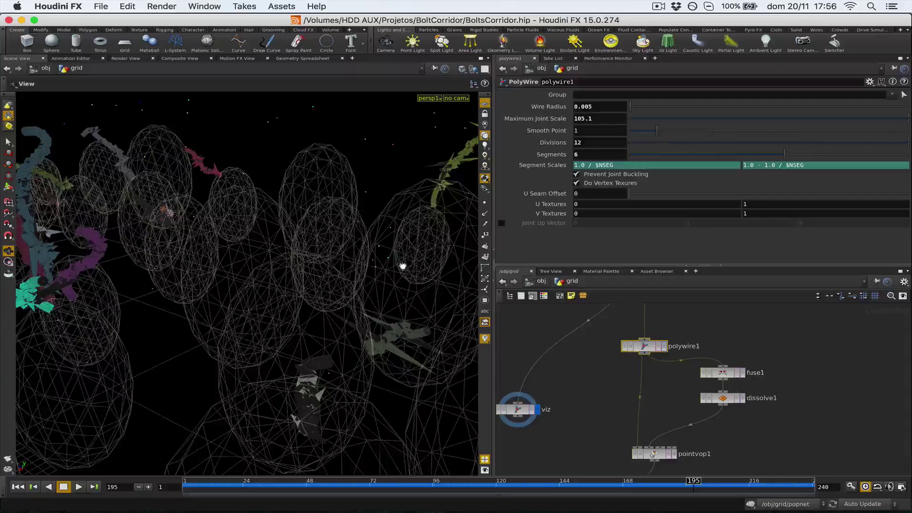
{"action": "left_click_drag", "start_coordinate": [403, 265], "coordinate": [187, 238]}
{"action": "left_click_drag", "start_coordinate": [183, 313], "coordinate": [449, 368]}
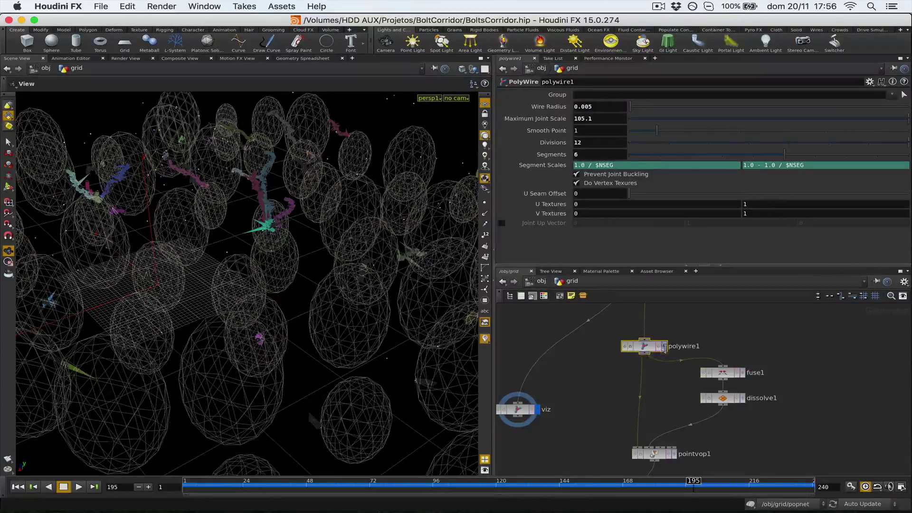
{"action": "left_click", "coordinate": [664, 346]}
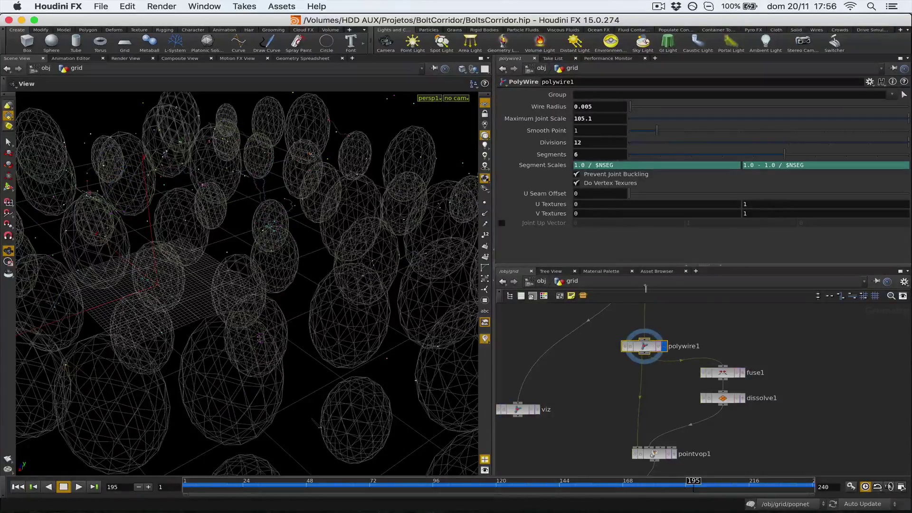
- Reposition dissolve1 and fuse1 with more space between them on the branch above pointvop1
{"action": "scroll", "coordinate": [757, 342], "scroll_direction": "up", "scroll_amount": 4}
{"action": "middle_click_drag", "start_coordinate": [708, 345], "coordinate": [689, 289]}
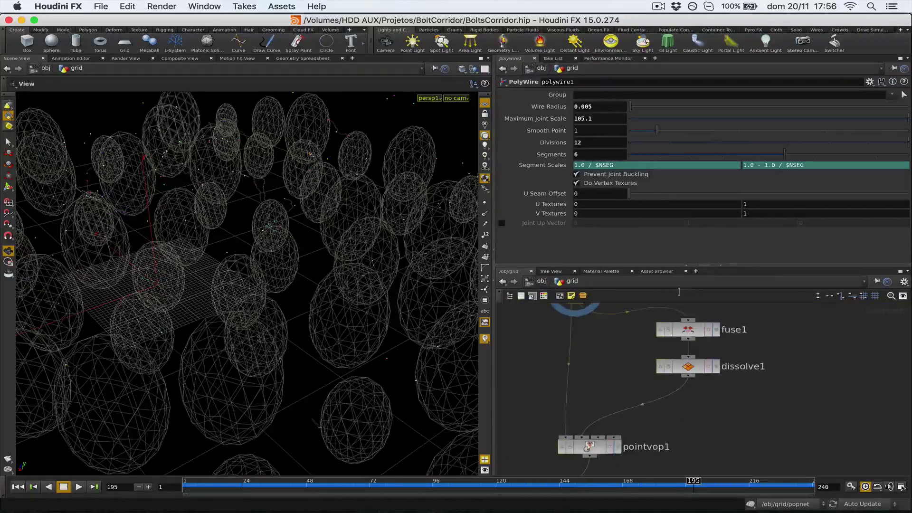
{"action": "left_click_drag", "start_coordinate": [332, 267], "coordinate": [336, 299]}
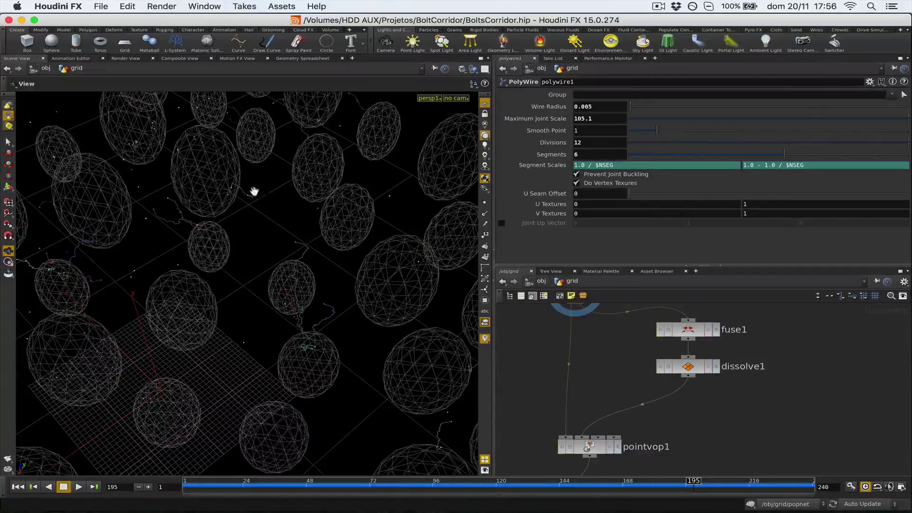
{"action": "left_click_drag", "start_coordinate": [687, 332], "coordinate": [690, 389]}
{"action": "left_click_drag", "start_coordinate": [689, 340], "coordinate": [689, 349]}
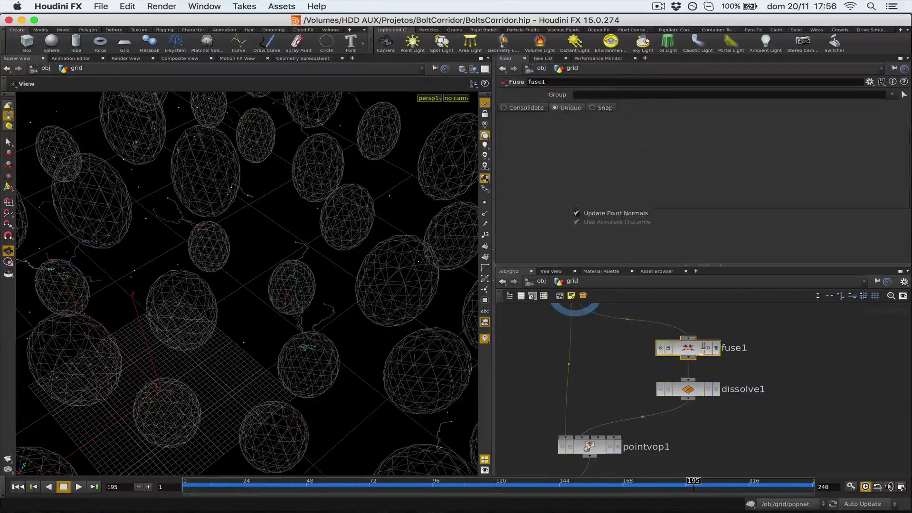
{"action": "left_click", "coordinate": [727, 337]}
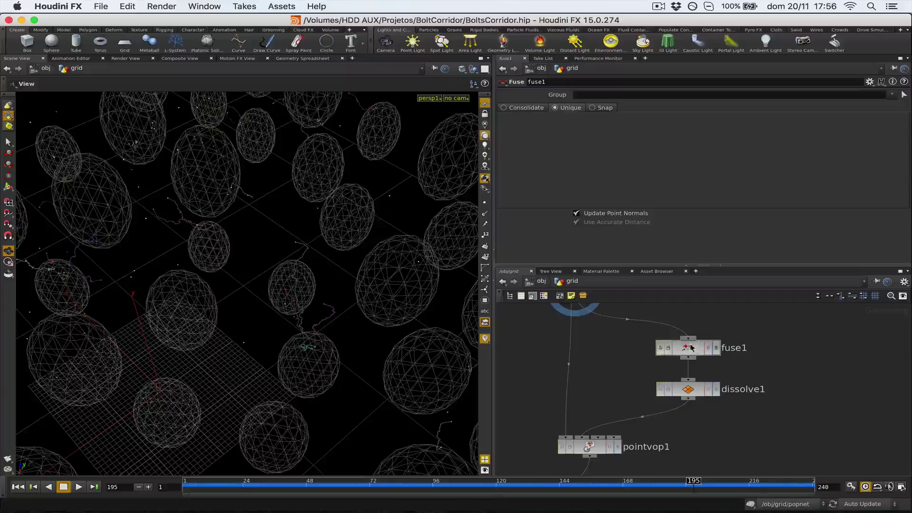
- Display fuse1 and dissolve1 in turn, and inspect dissolve1's operation and point removal settings
{"action": "left_click", "coordinate": [716, 348]}
{"action": "left_click", "coordinate": [716, 389]}
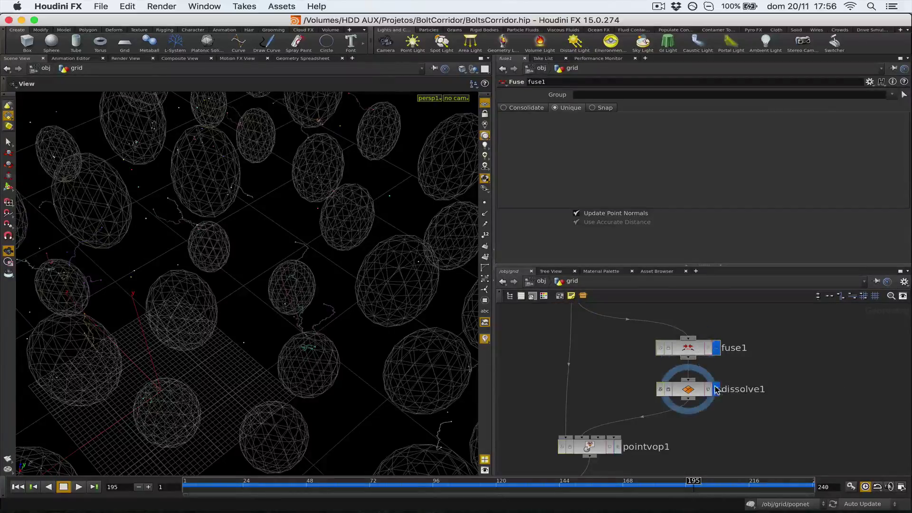
{"action": "left_click", "coordinate": [689, 390]}
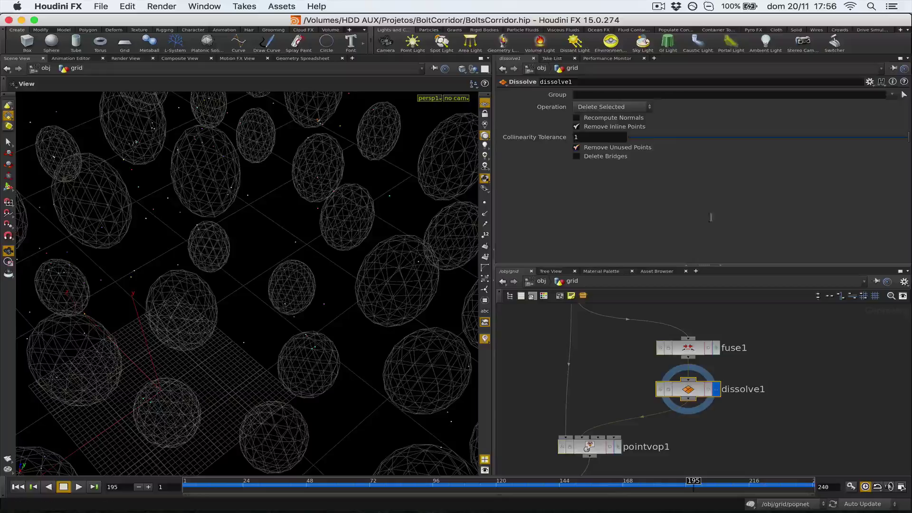
{"action": "middle_click_drag", "start_coordinate": [732, 416], "coordinate": [765, 384]}
- Add a new Dissolve node beside dissolve1 as a demonstration, and delete it again
{"action": "key", "text": "Tab"}
{"action": "type", "text": "diss"}
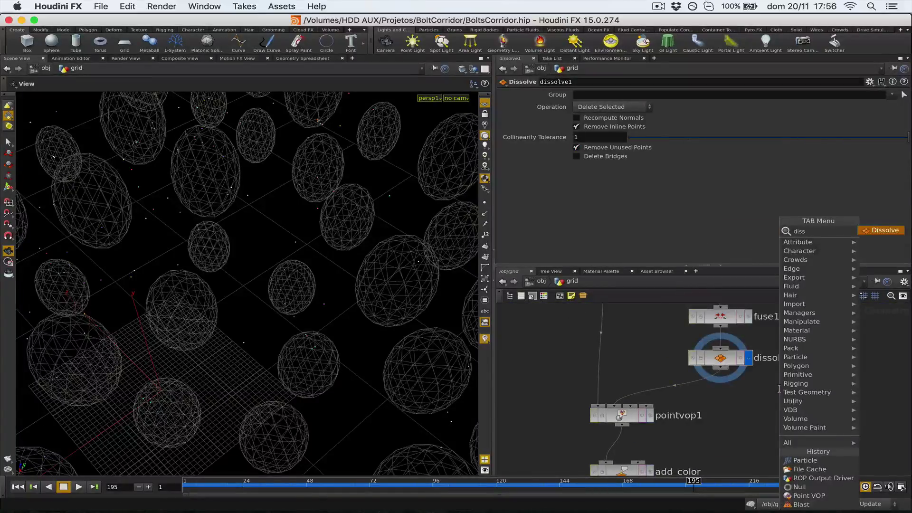
{"action": "key", "text": "Return"}
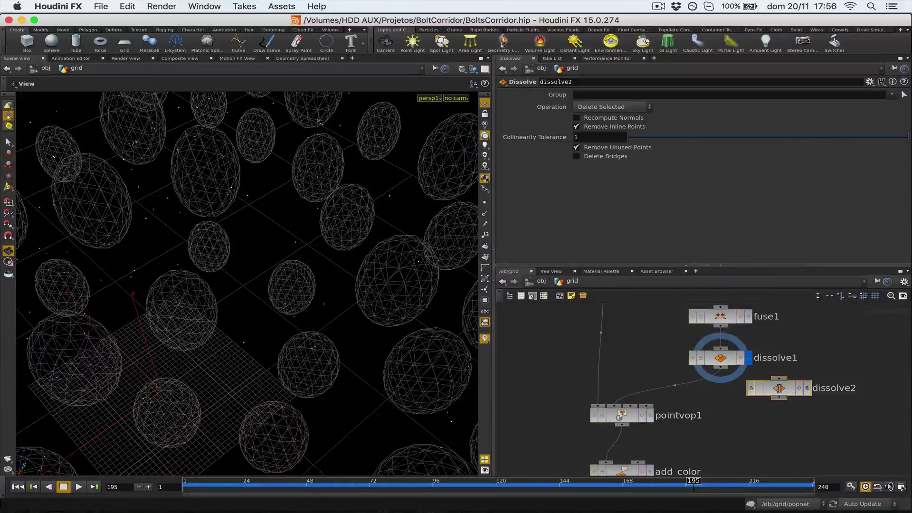
{"action": "key", "text": "Delete"}
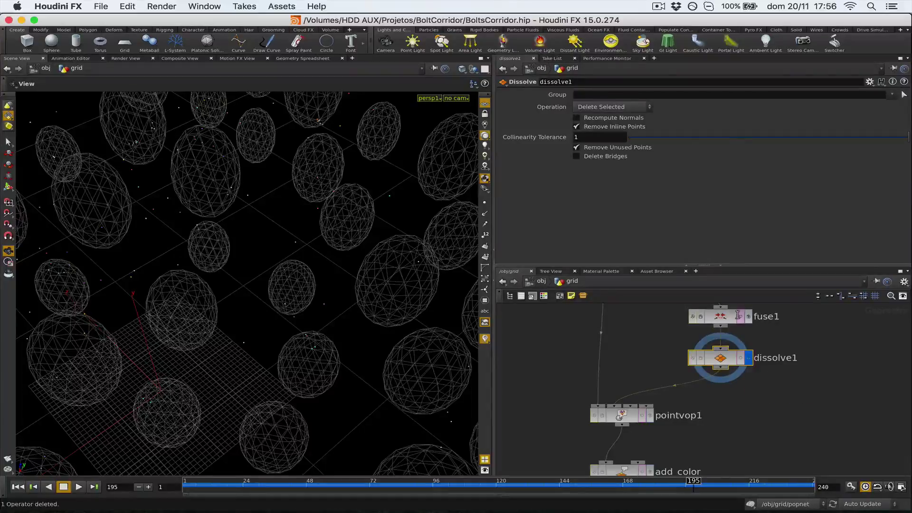
- Switch fuse1's mode to Consolidate to show its options, and set it back to Unique
{"action": "left_click", "coordinate": [722, 323]}
{"action": "left_click", "coordinate": [528, 108]}
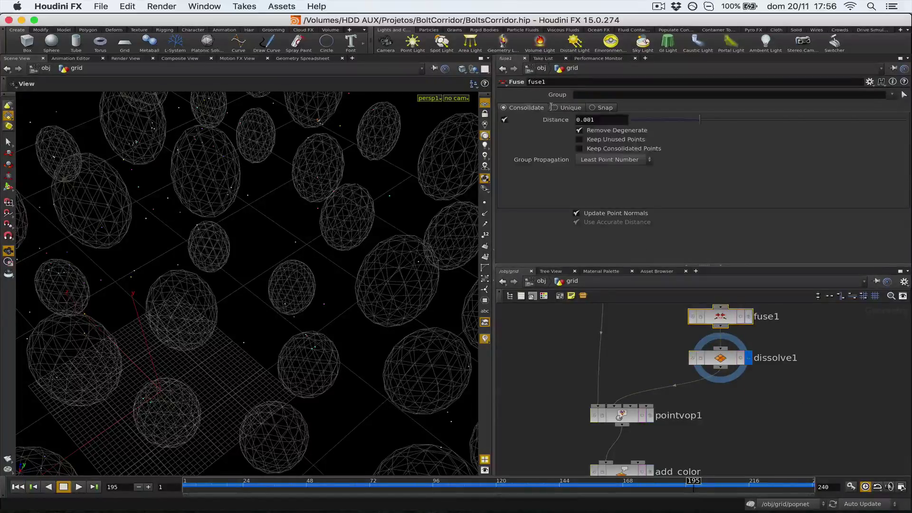
{"action": "left_click", "coordinate": [577, 108]}
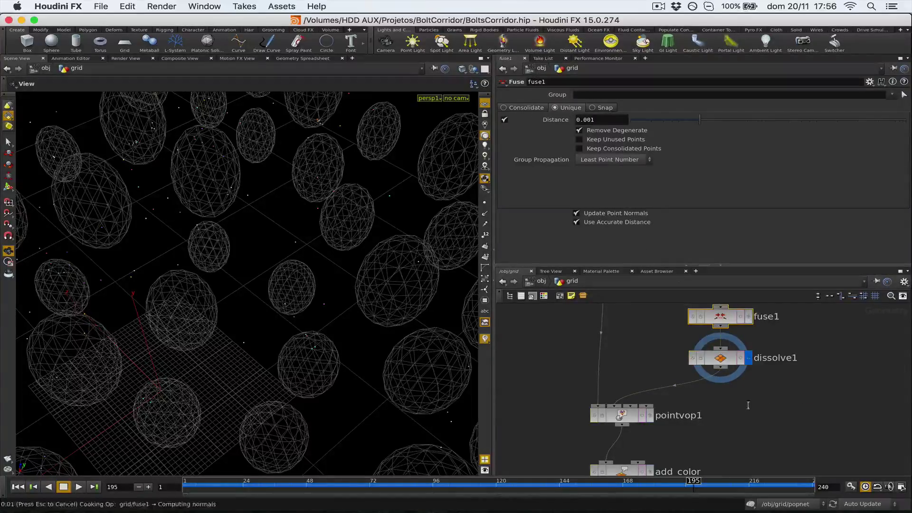
- Compare the bolts by displaying polywire1, dissolve1 and pointvop1 in turn
{"action": "left_click", "coordinate": [727, 356]}
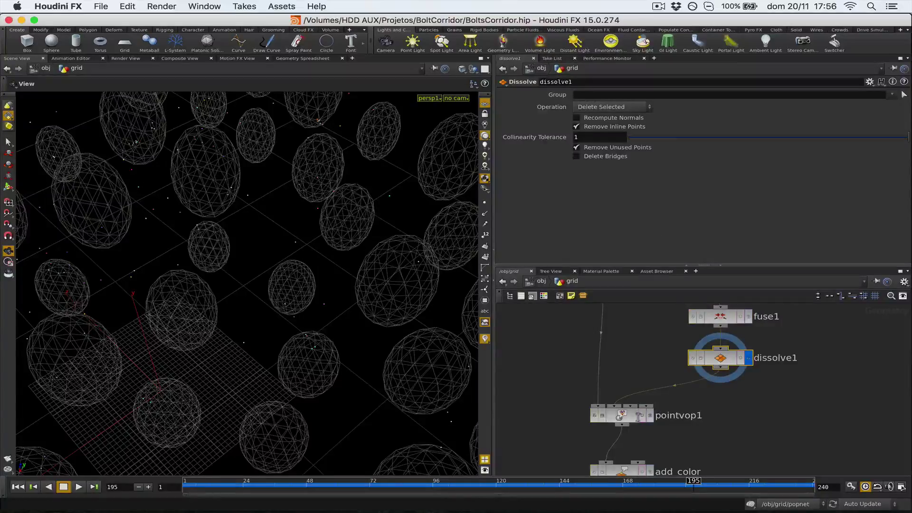
{"action": "left_click", "coordinate": [639, 417]}
{"action": "key", "text": "Up"}
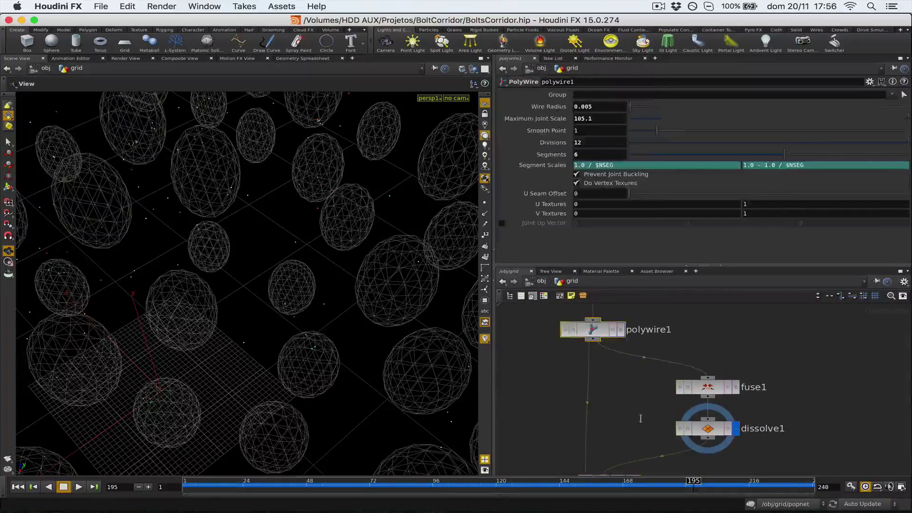
{"action": "left_click", "coordinate": [620, 329]}
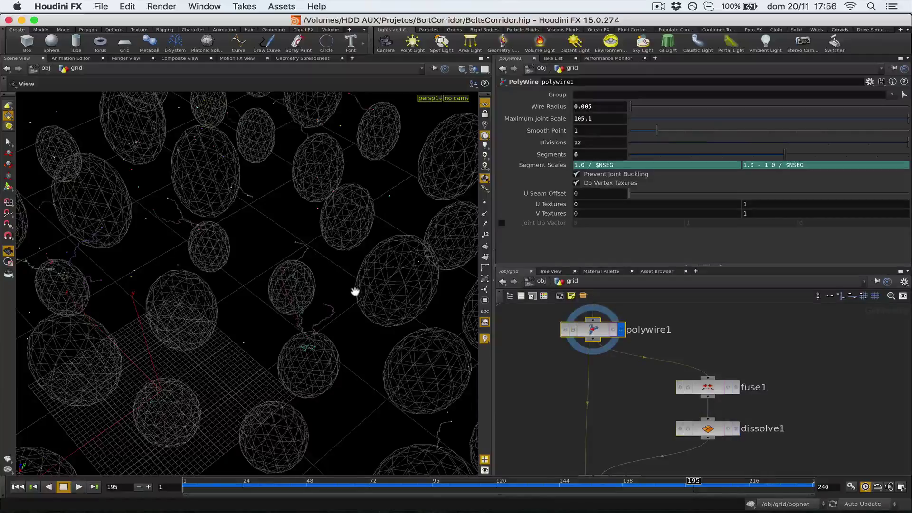
{"action": "scroll", "coordinate": [639, 394], "scroll_direction": "down", "scroll_amount": 3}
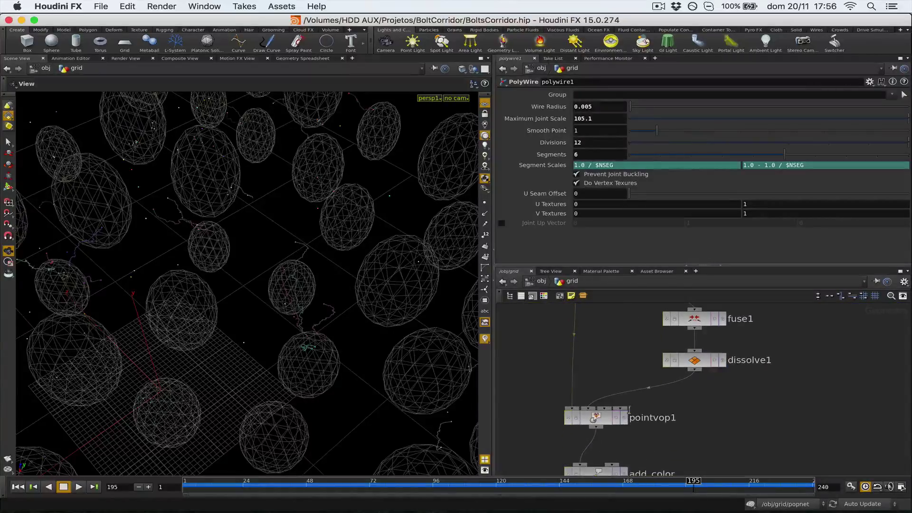
{"action": "left_click", "coordinate": [716, 356]}
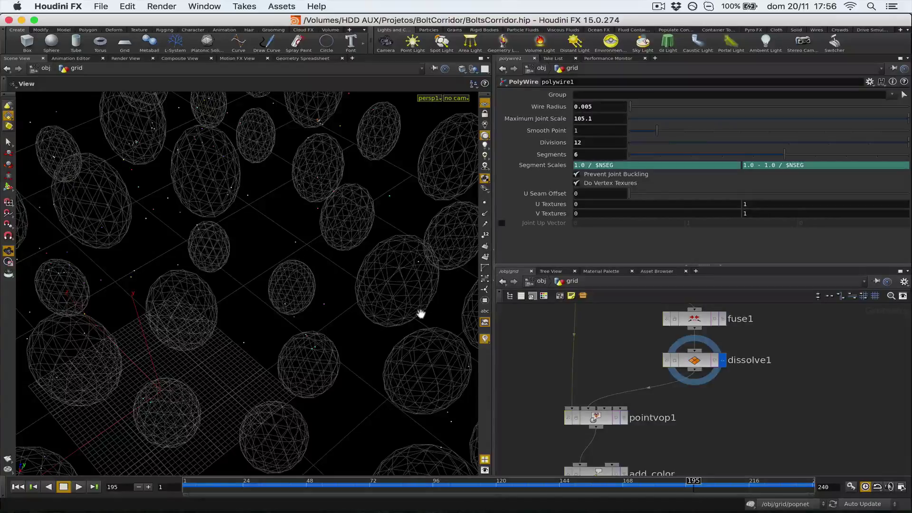
{"action": "left_click", "coordinate": [625, 418]}
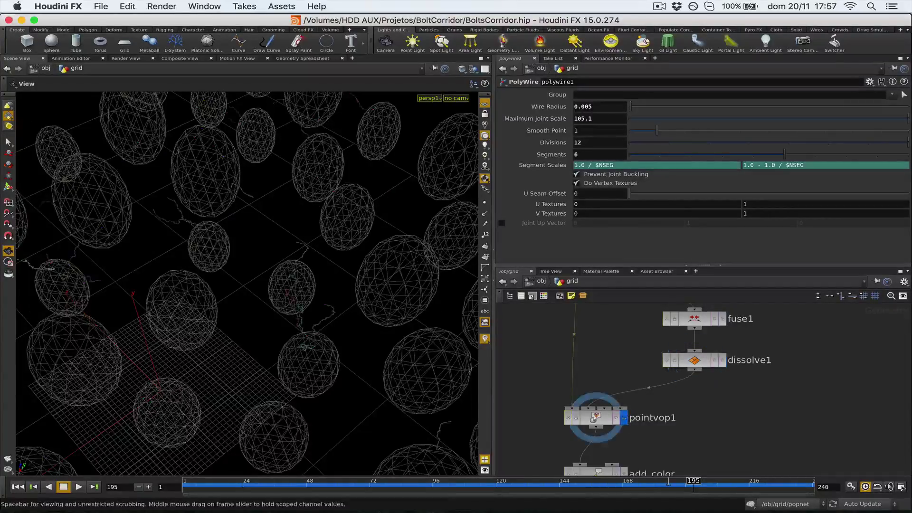
- Open pointvop1's network and inspect geometryvopglobal1 and the input and attribute settings of importpoint1
{"action": "left_click", "coordinate": [599, 418]}
{"action": "double_click", "coordinate": [598, 418]}
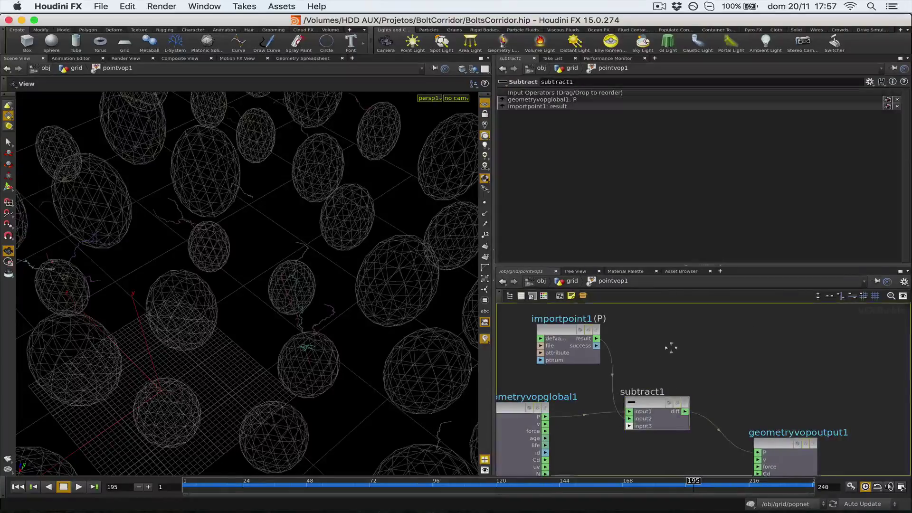
{"action": "left_click", "coordinate": [534, 409]}
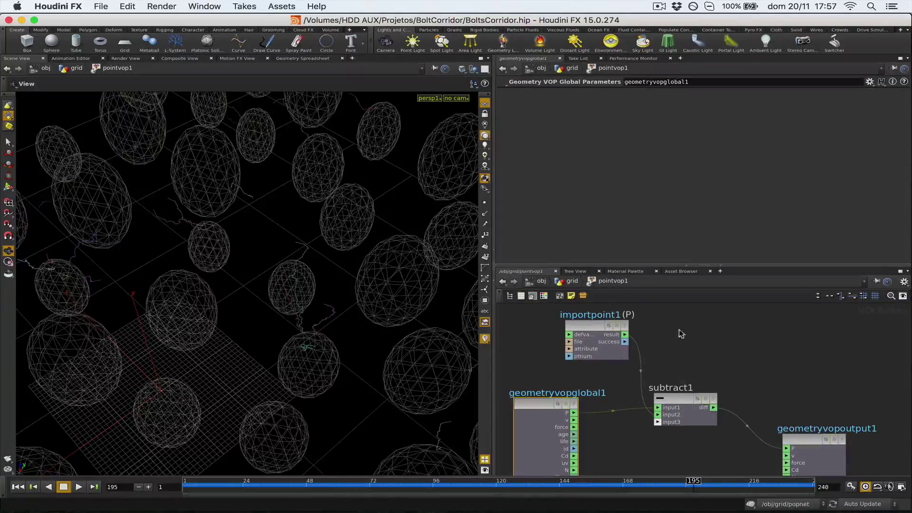
{"action": "left_click", "coordinate": [601, 336]}
{"action": "left_click", "coordinate": [588, 112]}
{"action": "left_click", "coordinate": [585, 135]}
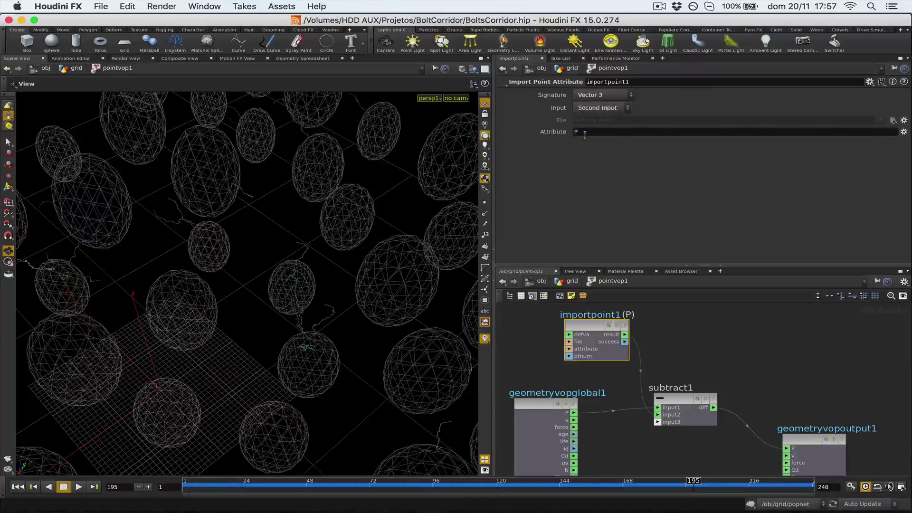
- Inspect subtract1 and geometryvopglobal1, and move geometryvopoutput1 level with subtract1
{"action": "left_click", "coordinate": [680, 398]}
{"action": "left_click", "coordinate": [534, 407]}
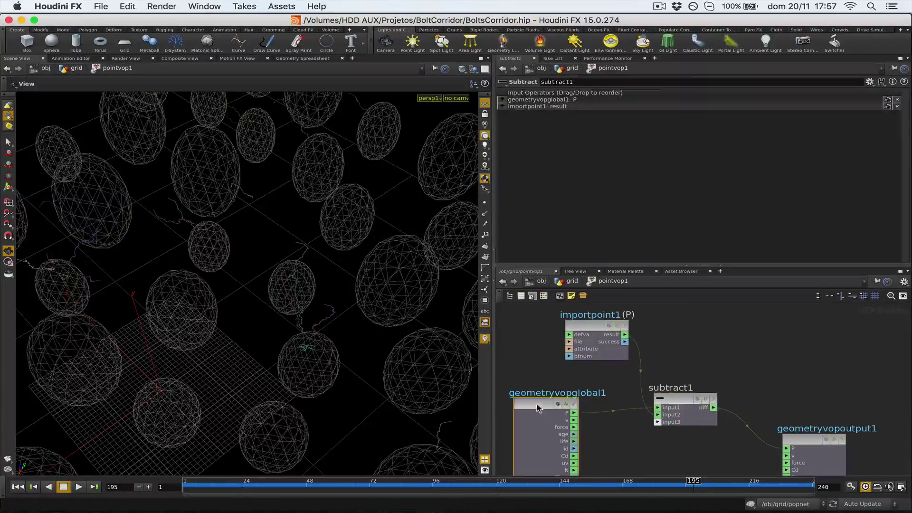
{"action": "left_click_drag", "start_coordinate": [807, 435], "coordinate": [823, 395]}
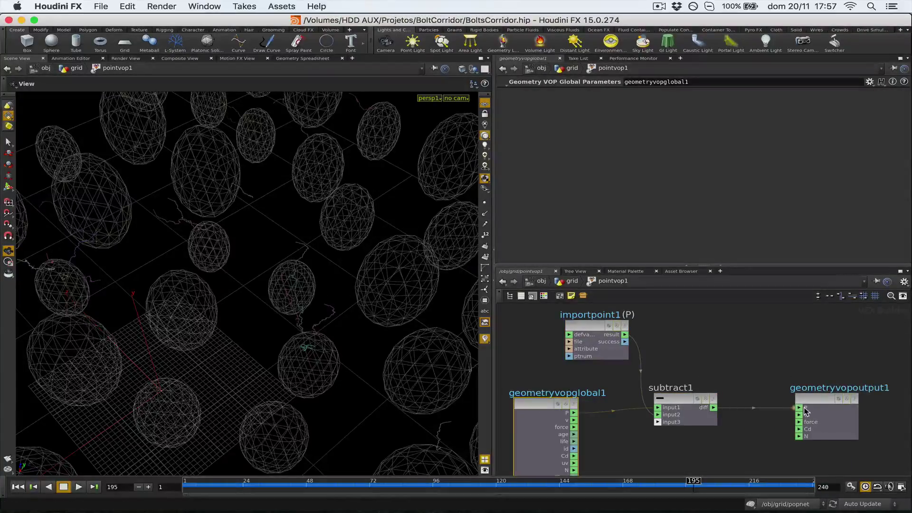
- Return to the grid network and compare the displayed output of polywire1 with that of pointvop1
{"action": "left_click", "coordinate": [572, 281]}
{"action": "left_click", "coordinate": [595, 322]}
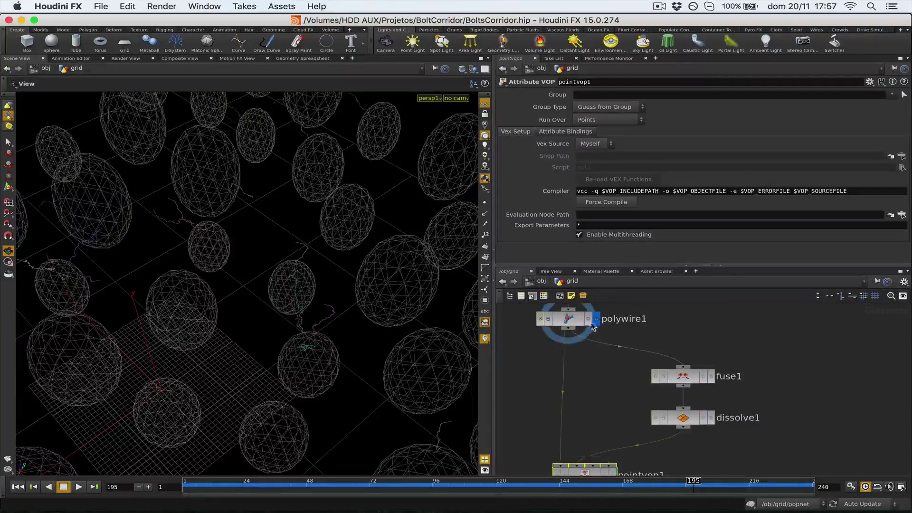
{"action": "left_click_drag", "start_coordinate": [262, 315], "coordinate": [280, 298]}
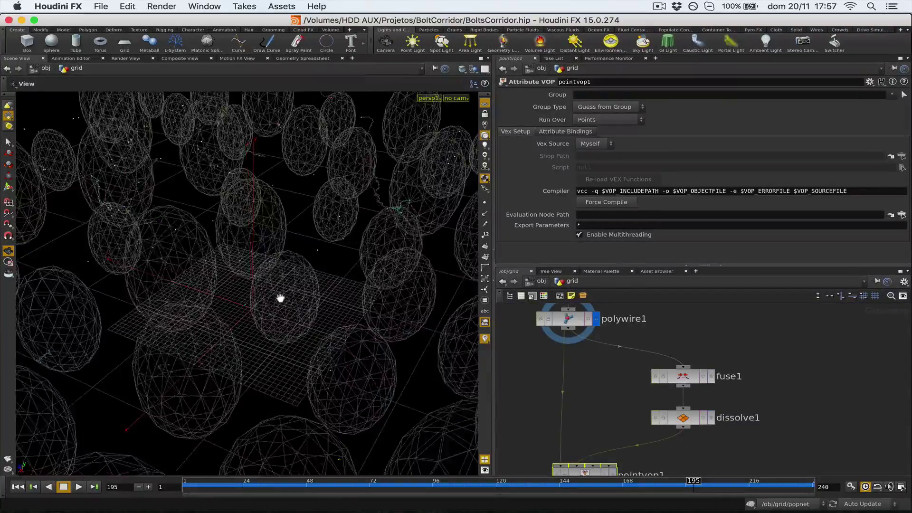
{"action": "left_click", "coordinate": [612, 471]}
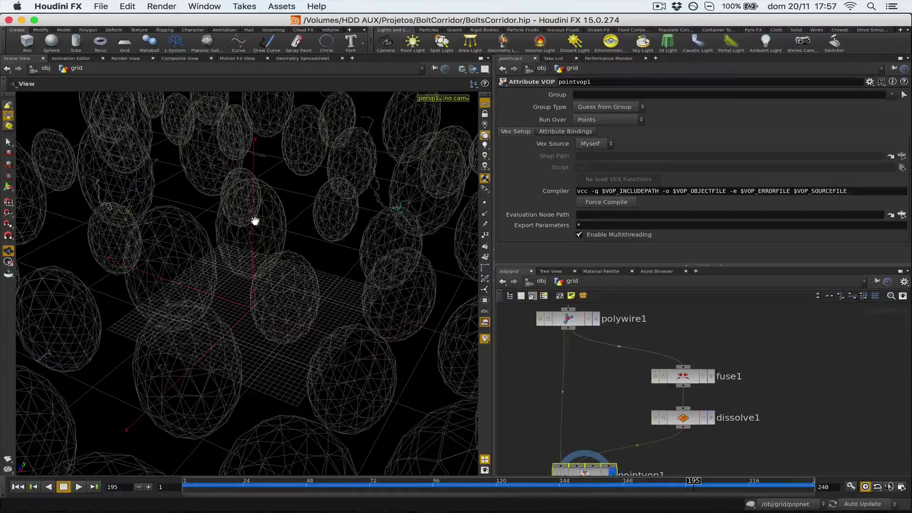
{"action": "left_click_drag", "start_coordinate": [324, 250], "coordinate": [287, 269]}
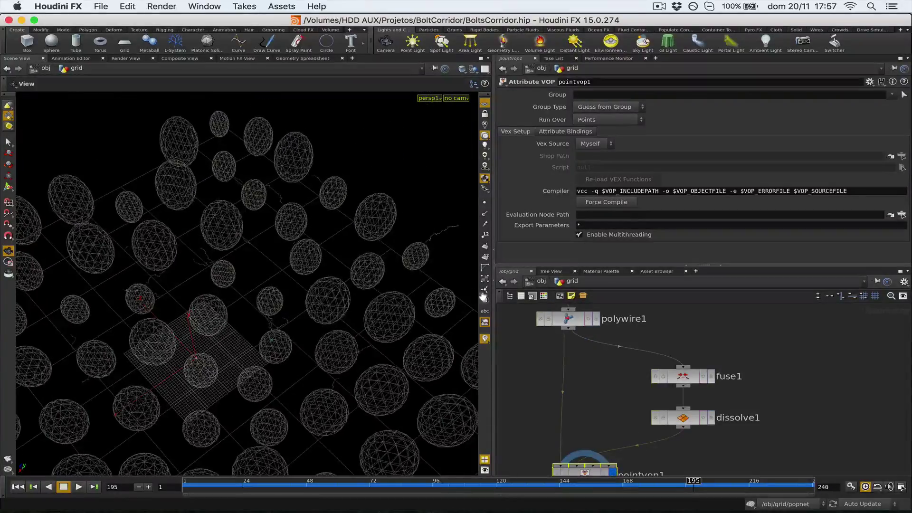
- Examine the bolts between the ellipsoids up close, and display filecache1 followed by the RENDER null
{"action": "middle_click_drag", "start_coordinate": [596, 400], "coordinate": [604, 335]}
{"action": "middle_click_drag", "start_coordinate": [680, 465], "coordinate": [698, 352]}
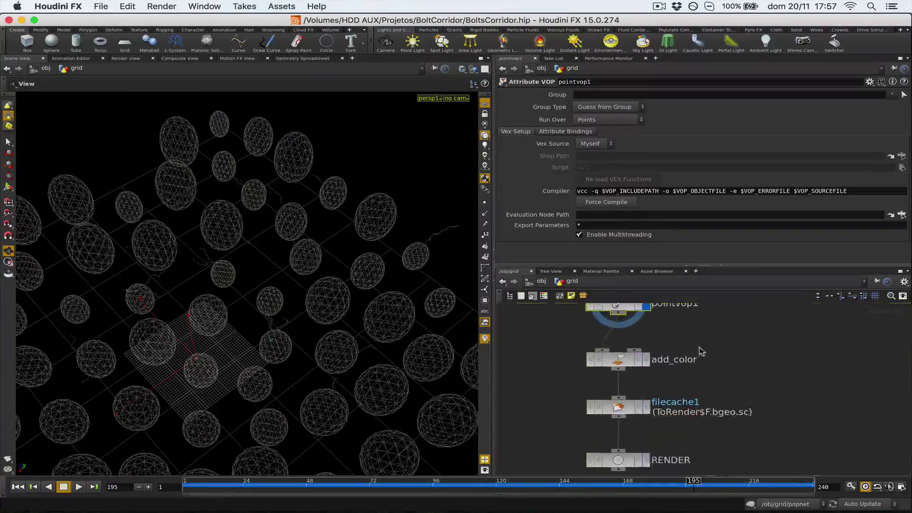
{"action": "left_click_drag", "start_coordinate": [331, 311], "coordinate": [201, 304]}
{"action": "right_click_drag", "start_coordinate": [201, 304], "coordinate": [332, 293]}
{"action": "left_click_drag", "start_coordinate": [211, 269], "coordinate": [256, 281]}
{"action": "middle_click_drag", "start_coordinate": [689, 375], "coordinate": [702, 337]}
{"action": "left_click", "coordinate": [659, 368]}
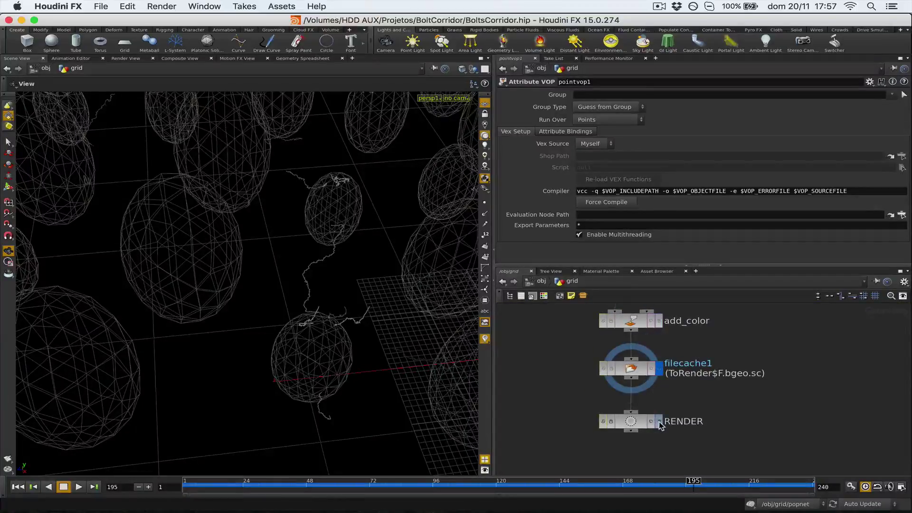
{"action": "left_click", "coordinate": [659, 422]}
- Select the RENDER null and open its name for editing, keeping the name as it is
{"action": "middle_click_drag", "start_coordinate": [782, 351], "coordinate": [736, 389]}
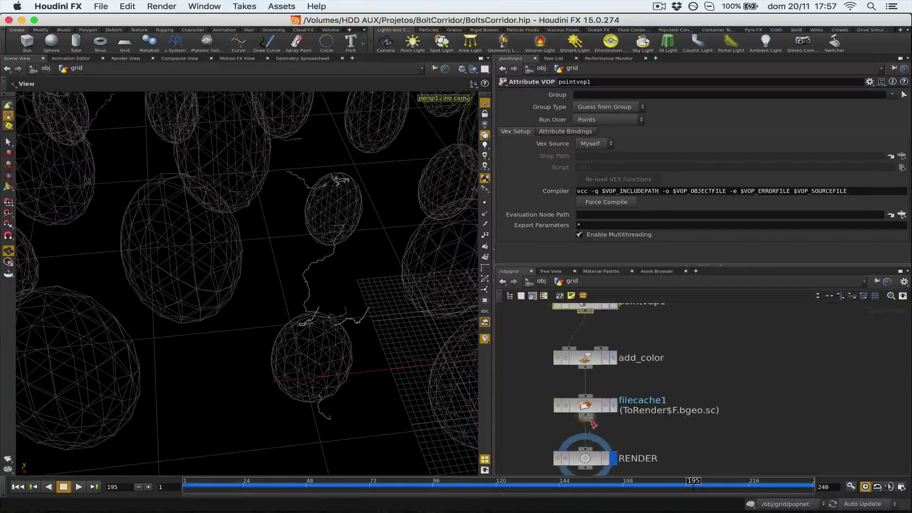
{"action": "left_click", "coordinate": [584, 457]}
{"action": "right_click_drag", "start_coordinate": [732, 361], "coordinate": [710, 391]}
{"action": "double_click", "coordinate": [678, 428]}
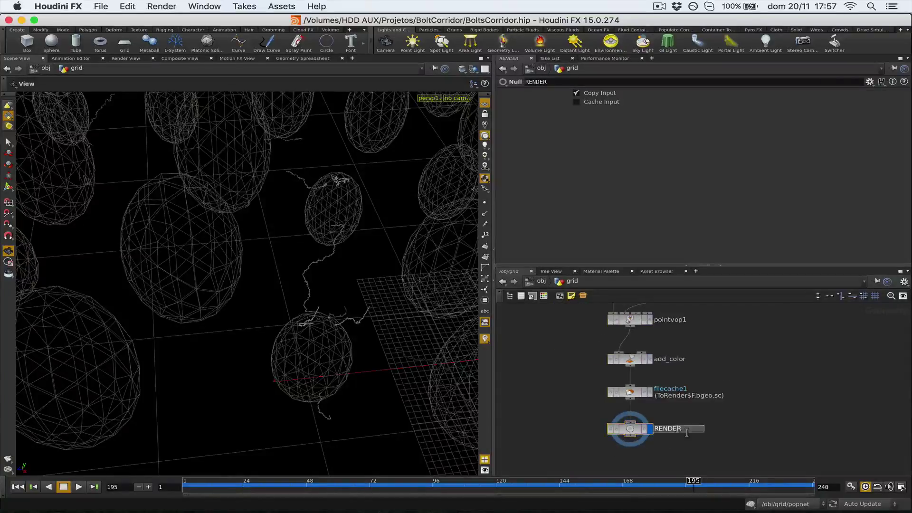
{"action": "key", "text": "Return"}
- Find the Geometry_Render branch beside merge1, and display material1 to view the shaded ellipsoids and floor
{"action": "middle_click_drag", "start_coordinate": [760, 379], "coordinate": [660, 460]}
{"action": "middle_click_drag", "start_coordinate": [738, 307], "coordinate": [718, 409]}
{"action": "middle_click_drag", "start_coordinate": [677, 355], "coordinate": [723, 433]}
{"action": "middle_click_drag", "start_coordinate": [726, 363], "coordinate": [715, 442]}
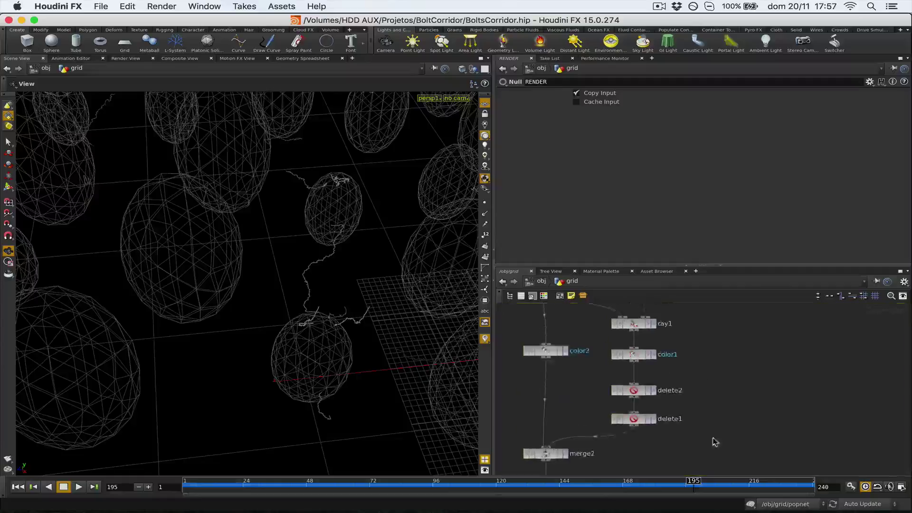
{"action": "mouse_move", "coordinate": [732, 339]}
{"action": "middle_mouse_down"}
{"action": "mouse_move", "coordinate": [732, 407]}
{"action": "mouse_move", "coordinate": [698, 398]}
{"action": "mouse_move", "coordinate": [664, 412]}
{"action": "middle_mouse_up"}
{"action": "left_click", "coordinate": [784, 361]}
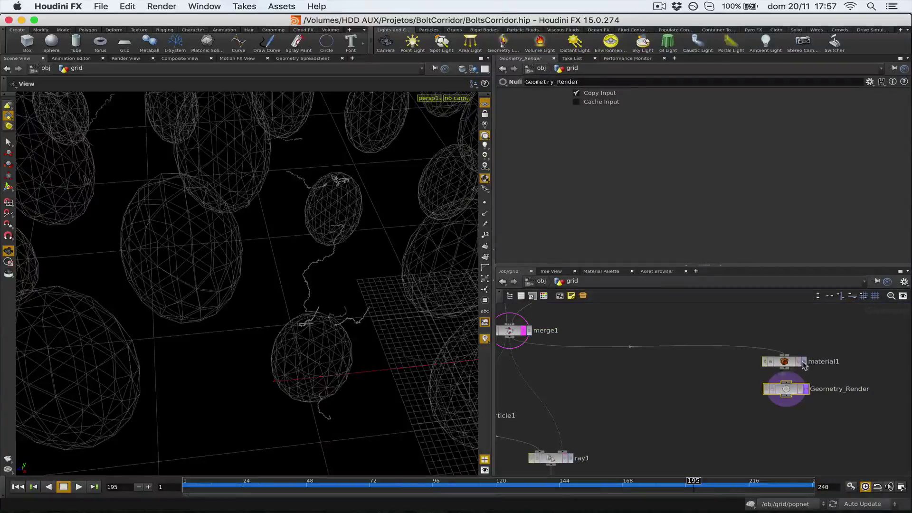
{"action": "left_click", "coordinate": [804, 361]}
{"action": "right_click_drag", "start_coordinate": [250, 274], "coordinate": [203, 218]}
{"action": "left_click_drag", "start_coordinate": [333, 348], "coordinate": [291, 303]}
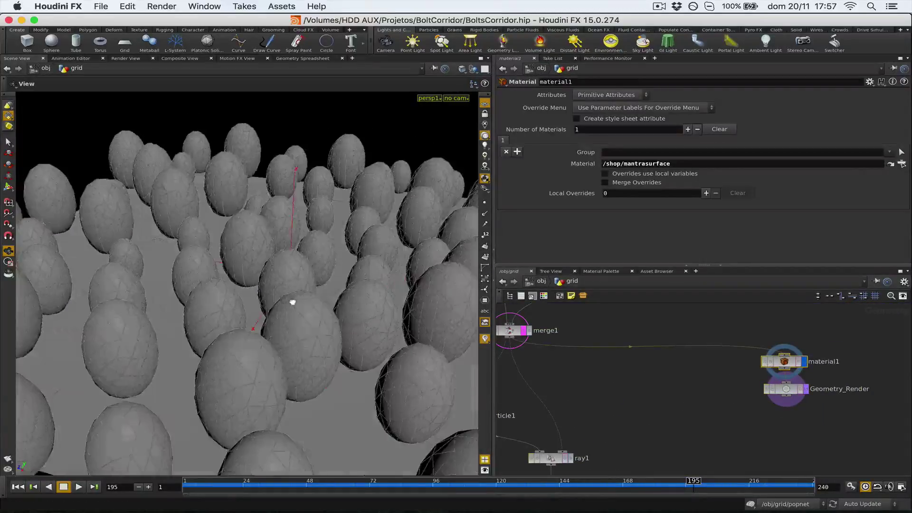
- Display the RENDER null again and view its bolts among the ellipsoids from above
{"action": "middle_click_drag", "start_coordinate": [806, 377], "coordinate": [668, 384]}
{"action": "left_click", "coordinate": [657, 376]}
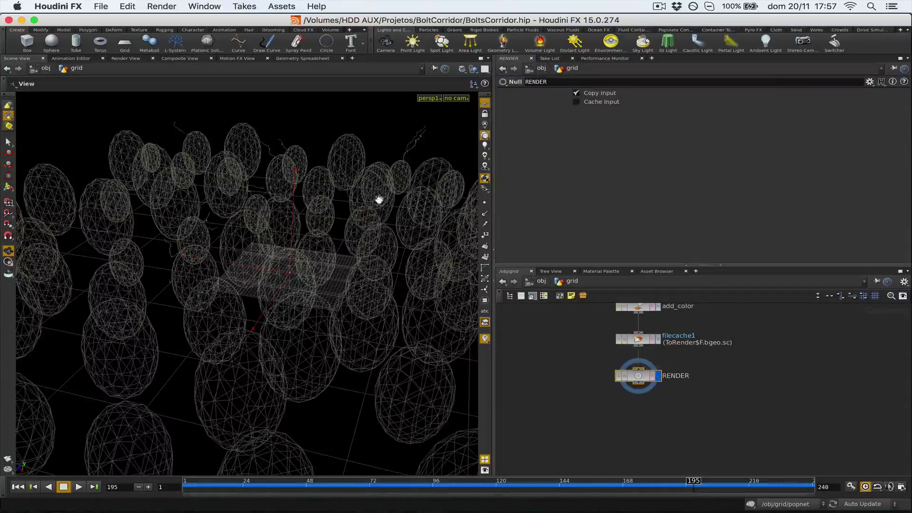
{"action": "left_click_drag", "start_coordinate": [380, 200], "coordinate": [352, 198]}
- Look through cam1 in the viewport and move the timeline to frame 134
{"action": "left_click", "coordinate": [460, 98]}
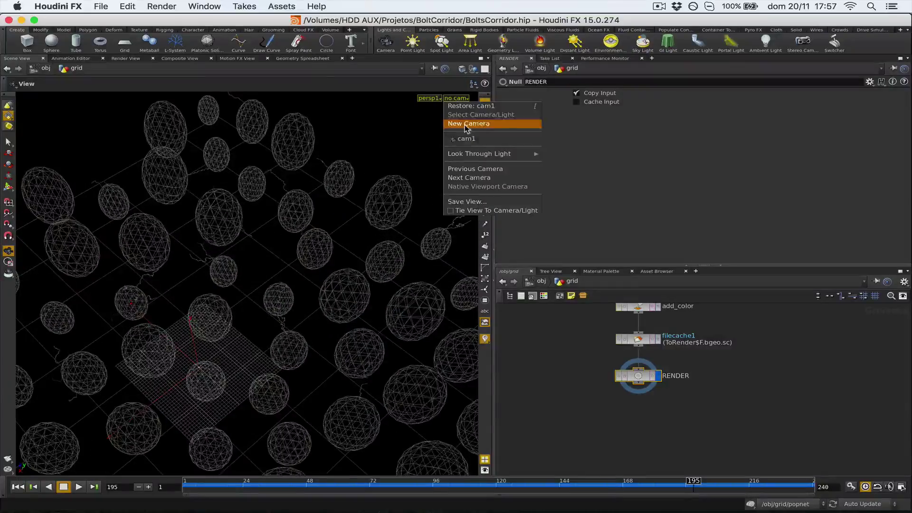
{"action": "left_click", "coordinate": [467, 124]}
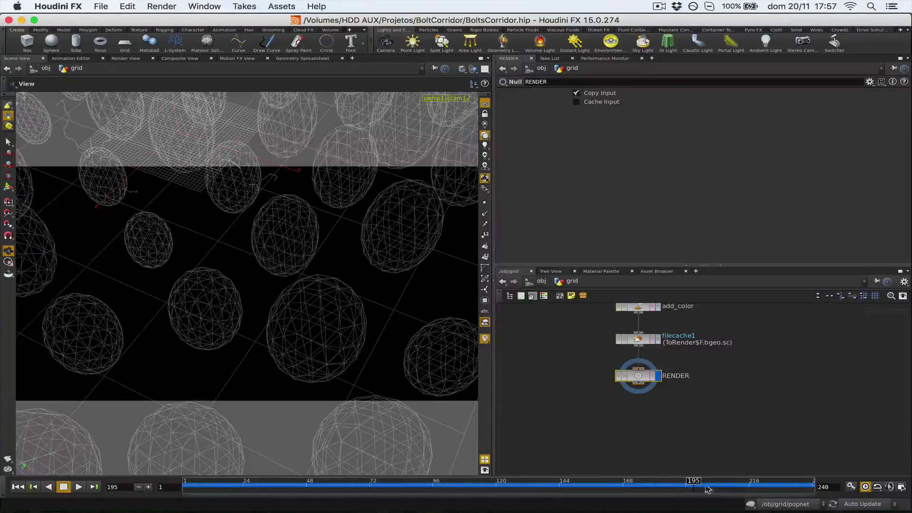
{"action": "left_click_drag", "start_coordinate": [708, 490], "coordinate": [532, 486]}
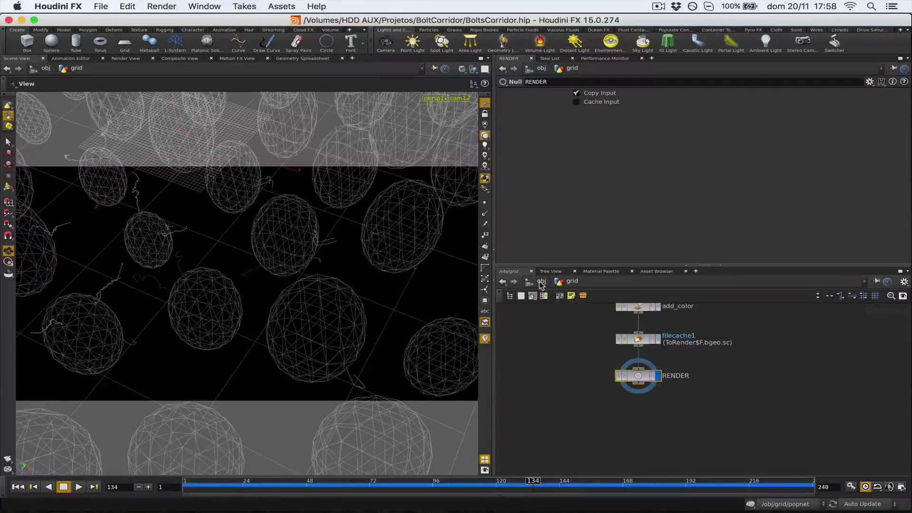
- Display the viz node to show the thick coloured bolts, and save the scene
{"action": "scroll", "coordinate": [584, 361], "scroll_direction": "up", "scroll_amount": 5}
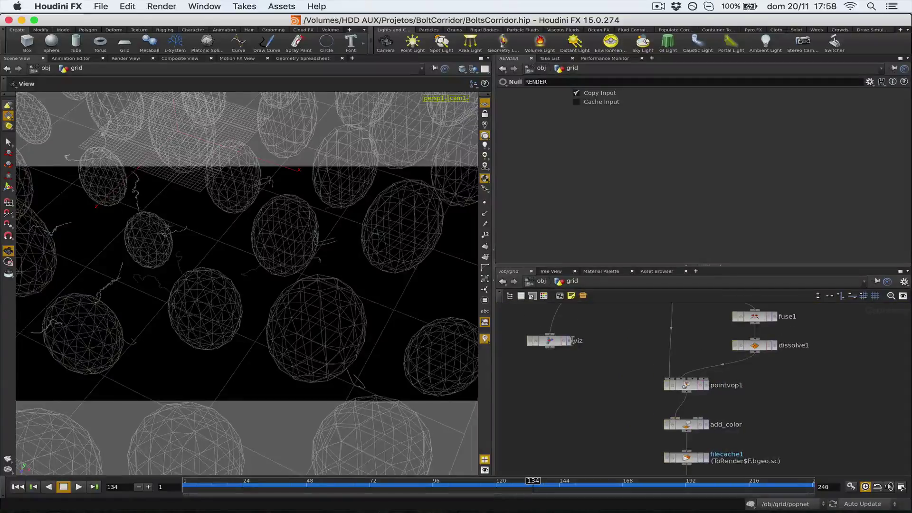
{"action": "left_click", "coordinate": [571, 341]}
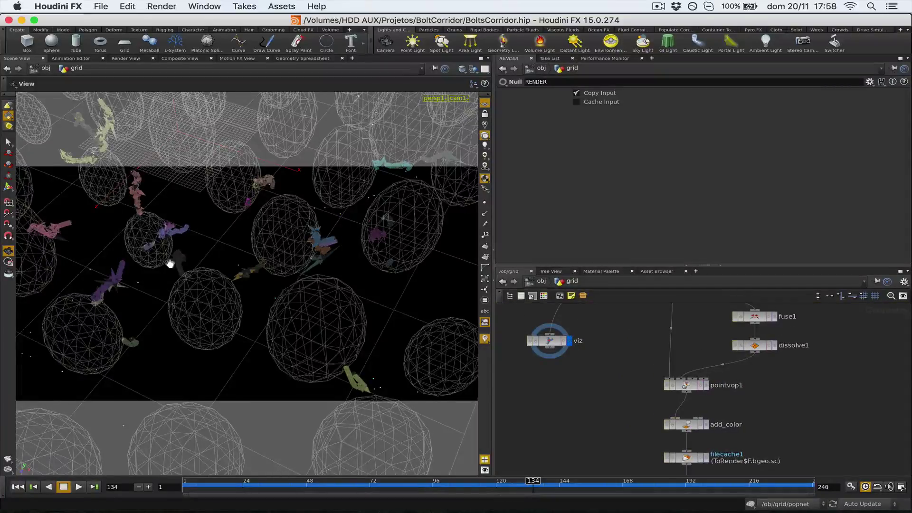
{"action": "key", "text": "super+s"}
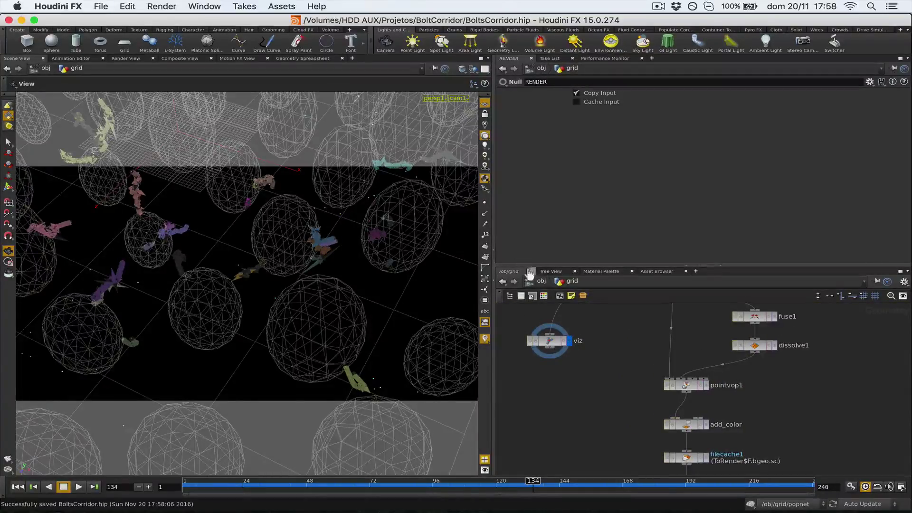
- Go up to the object level and inspect geolight1's light settings, including the operator assigned as its geometry object
{"action": "left_click", "coordinate": [539, 282]}
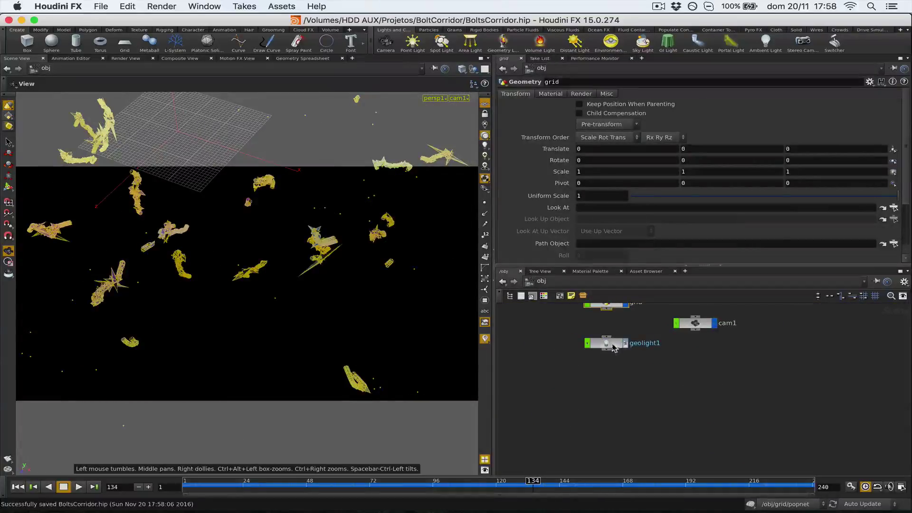
{"action": "left_click", "coordinate": [607, 343]}
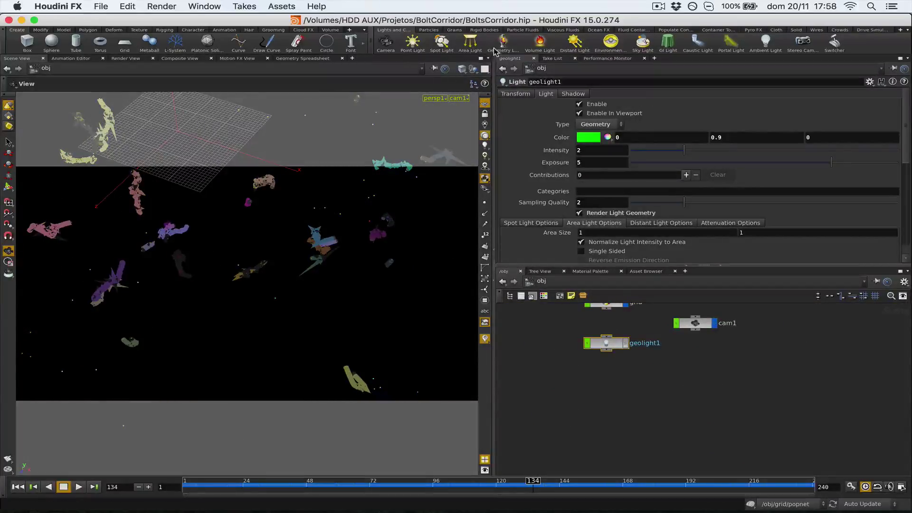
{"action": "scroll", "coordinate": [599, 257], "scroll_direction": "down", "scroll_amount": 5}
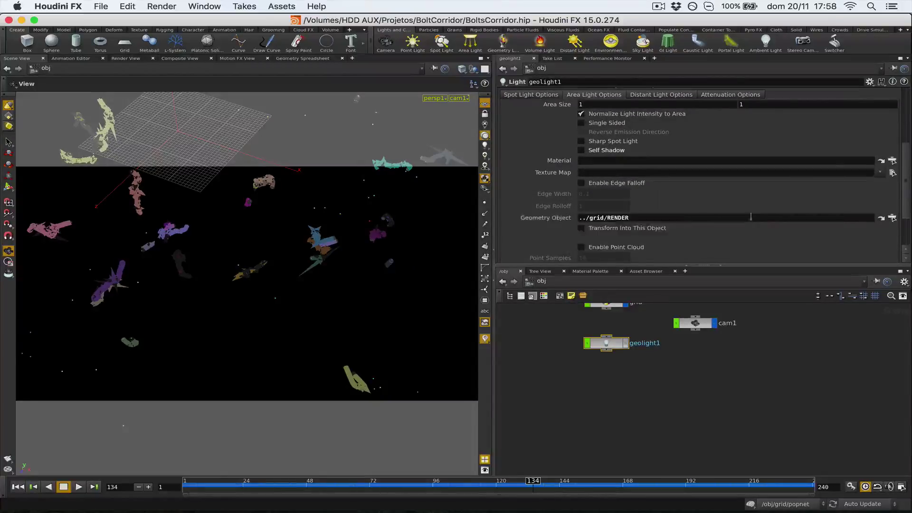
{"action": "left_click", "coordinate": [892, 217]}
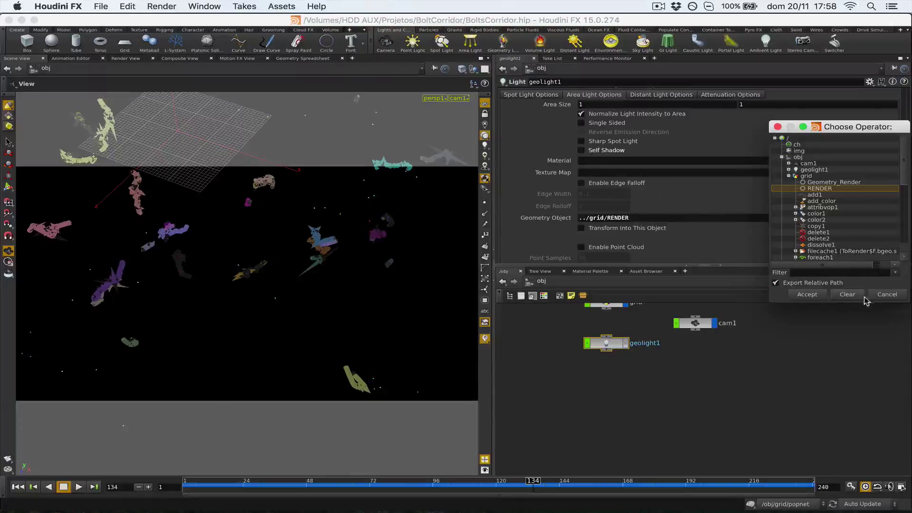
{"action": "left_click", "coordinate": [887, 295]}
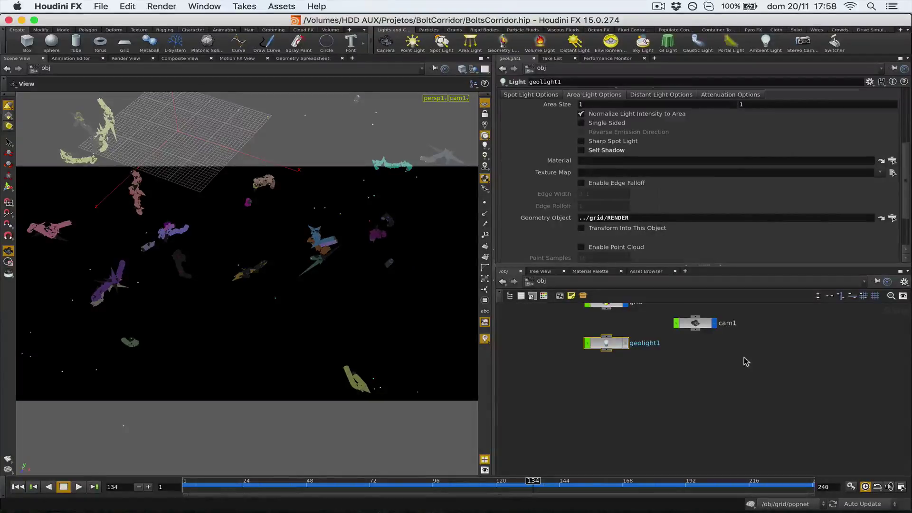
{"action": "scroll", "coordinate": [708, 177], "scroll_direction": "up", "scroll_amount": 5}
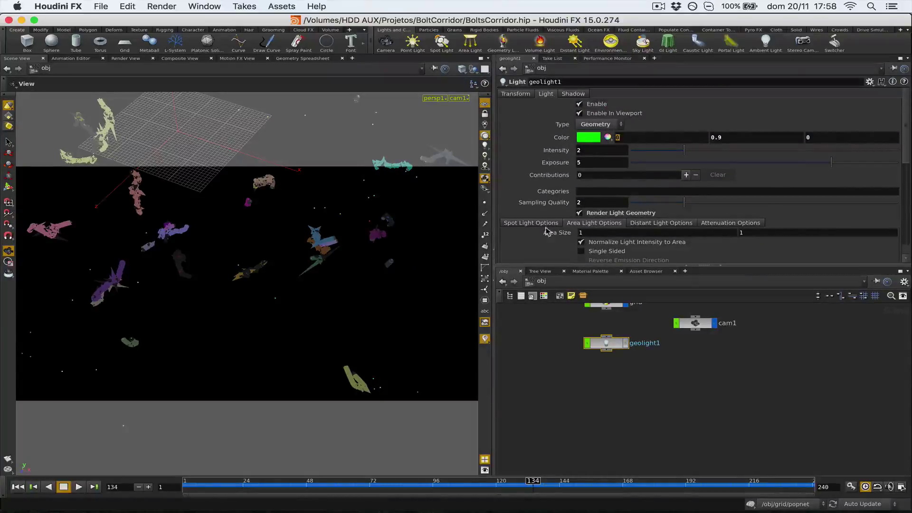
- Review geolight1's area light options, including the Normalize Light Intensity to Area and Self Shadow settings
{"action": "scroll", "coordinate": [569, 212], "scroll_direction": "down", "scroll_amount": 3}
{"action": "mouse_move", "coordinate": [592, 193]}
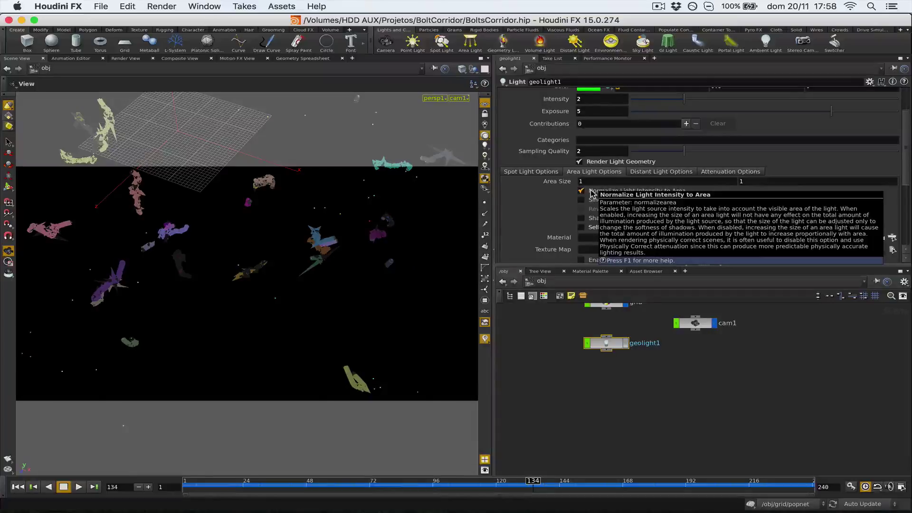
{"action": "mouse_move", "coordinate": [593, 230]}
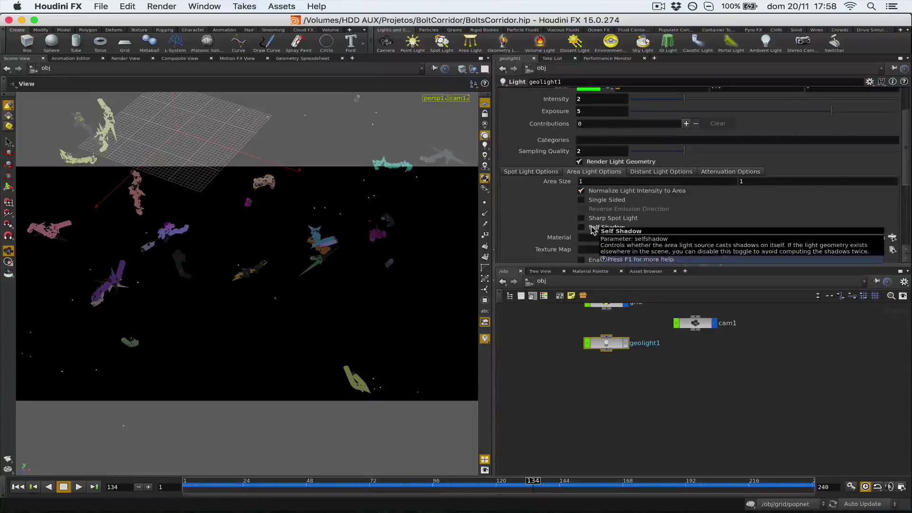
- Switch to the render view and render frame 134 through cam1 with the mantra2 output
{"action": "left_click", "coordinate": [126, 58]}
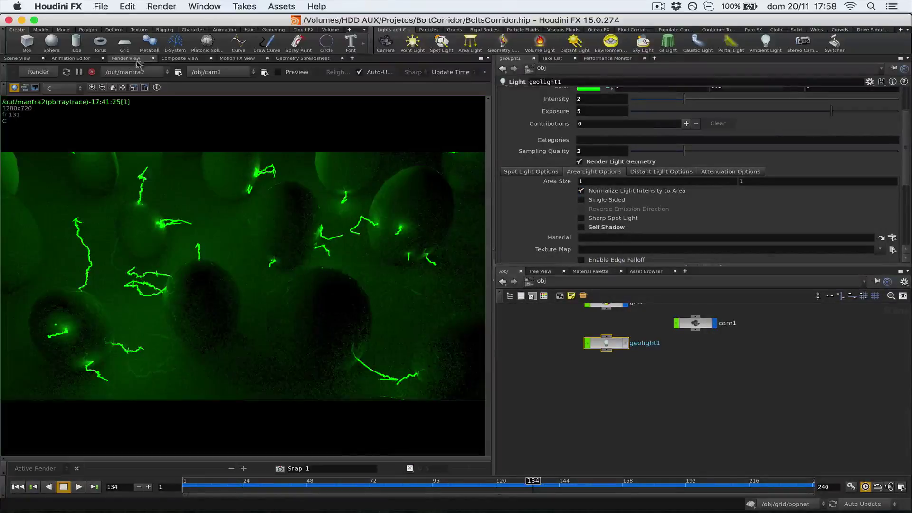
{"action": "scroll", "coordinate": [622, 210], "scroll_direction": "down", "scroll_amount": 2}
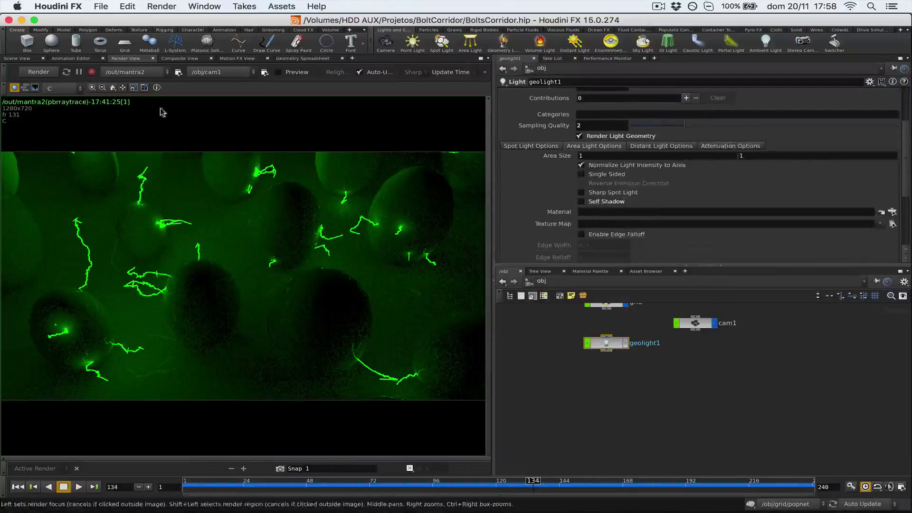
{"action": "left_click", "coordinate": [39, 72]}
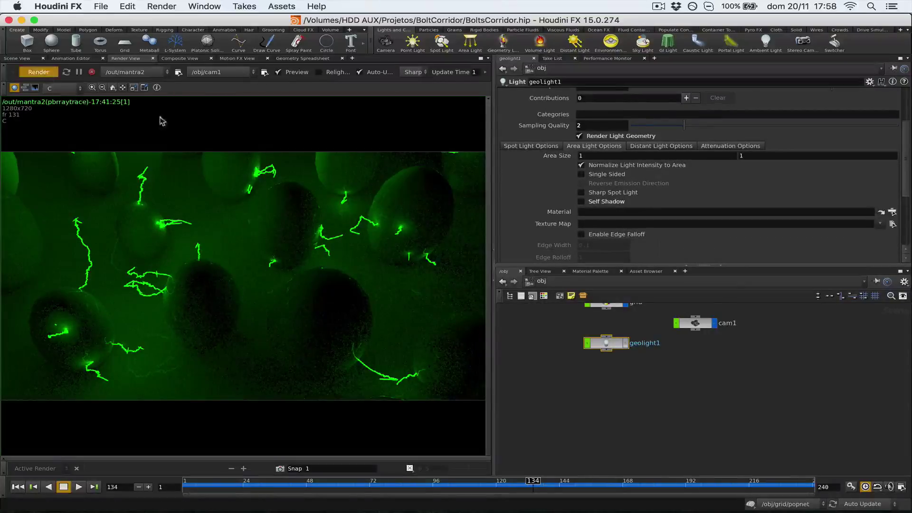
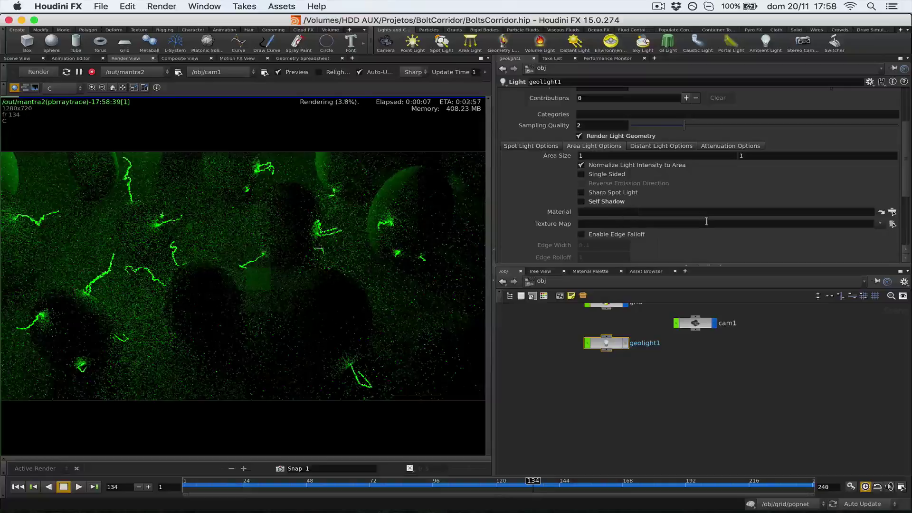
- Assign the /shop/glow shader as geolight1's material
{"action": "left_click", "coordinate": [893, 212]}
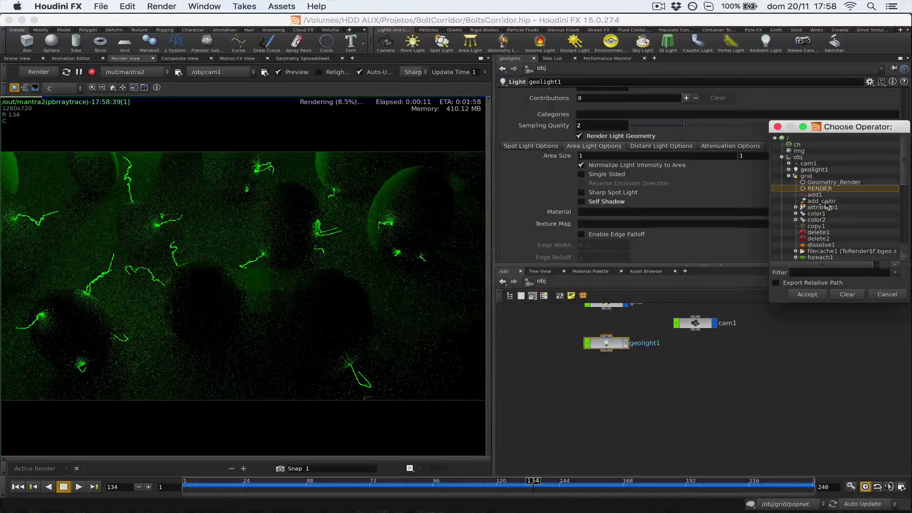
{"action": "scroll", "coordinate": [814, 198], "scroll_direction": "down", "scroll_amount": 8}
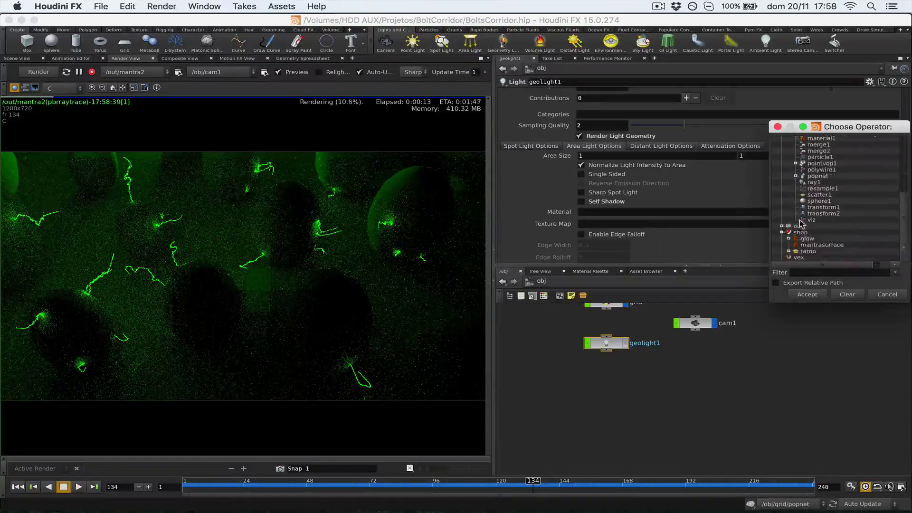
{"action": "double_click", "coordinate": [808, 238]}
- Find the Glow shader in the material galleries by filtering for "glow", and return to the object network
{"action": "left_click", "coordinate": [590, 271]}
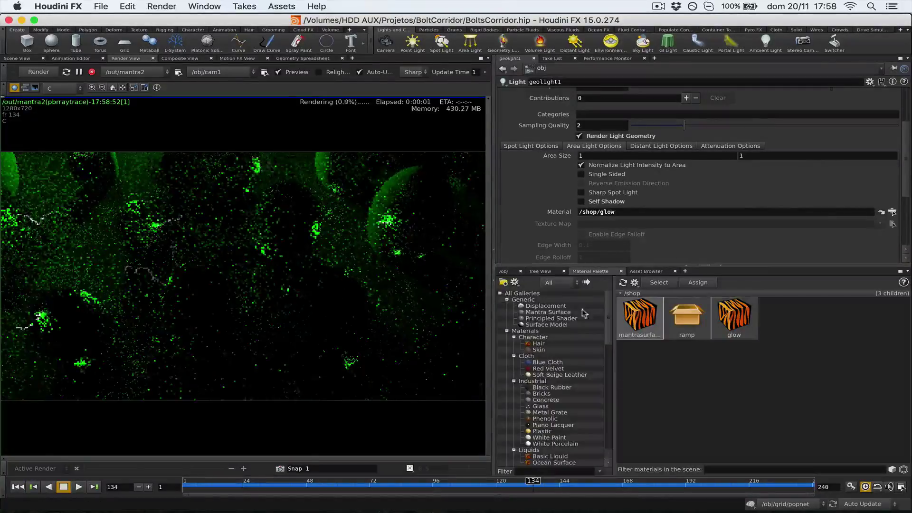
{"action": "scroll", "coordinate": [539, 396], "scroll_direction": "down", "scroll_amount": 10}
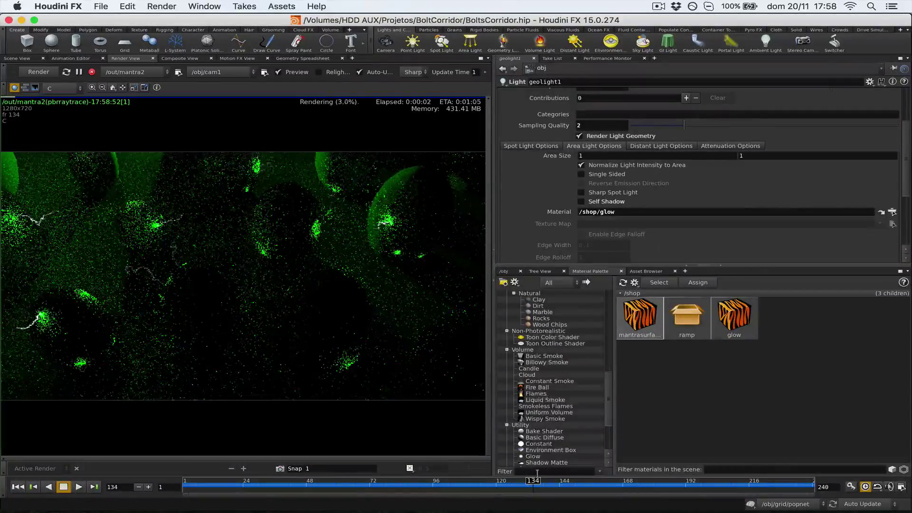
{"action": "type", "text": "glow"}
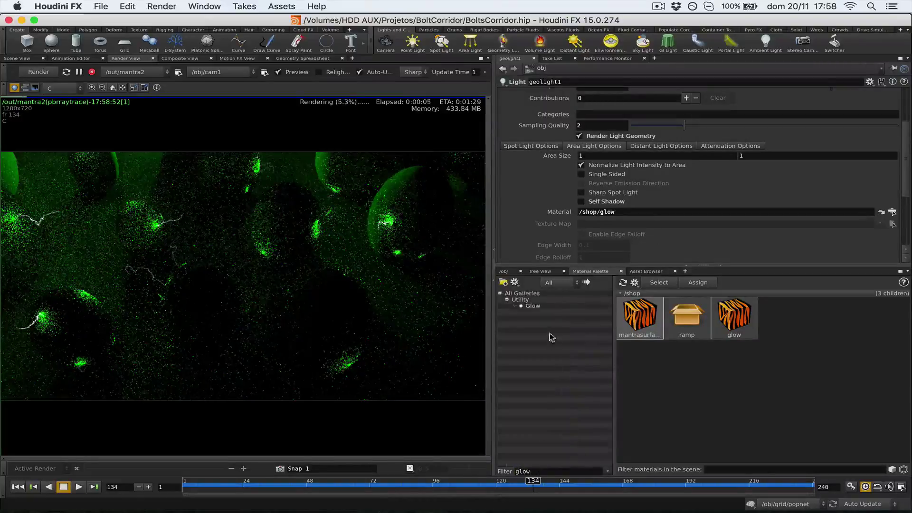
{"action": "left_click", "coordinate": [504, 272]}
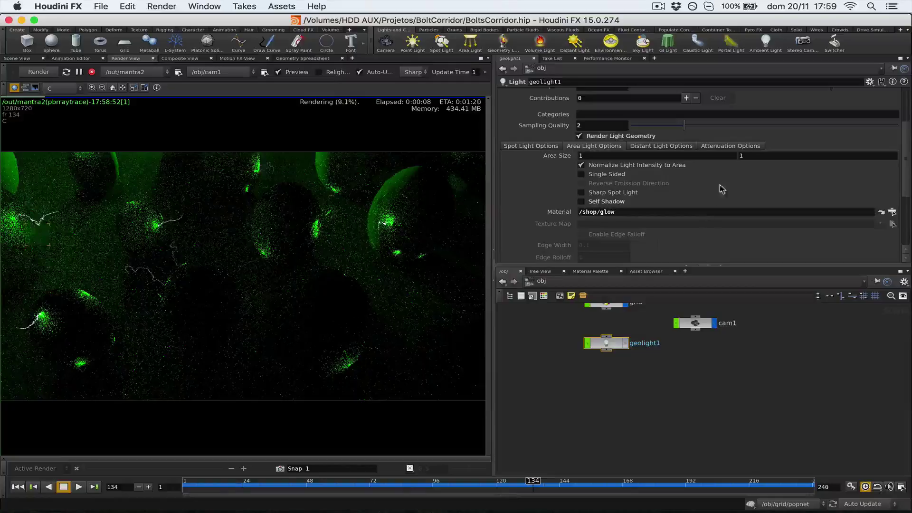
- Copy geolight1's Color parameter and paste it as relative references into the glow material's Glow Color
{"action": "scroll", "coordinate": [594, 166], "scroll_direction": "up", "scroll_amount": 5}
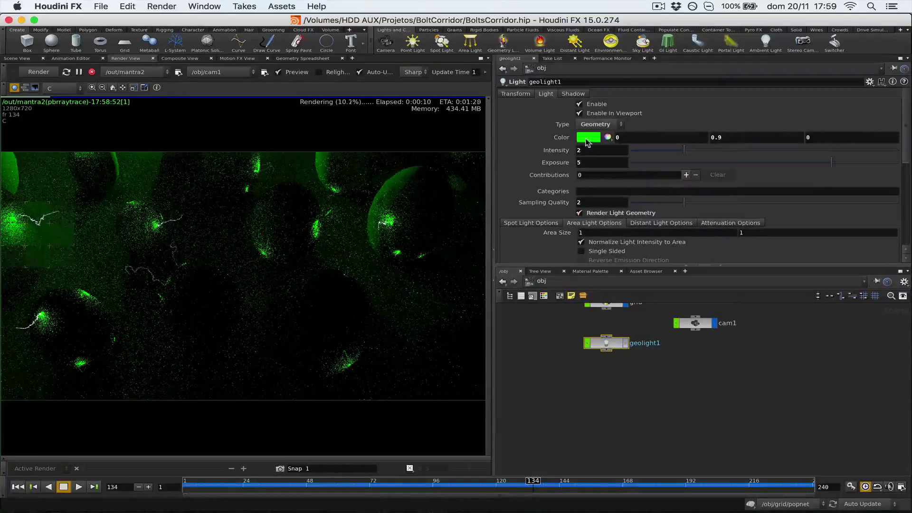
{"action": "right_click", "coordinate": [567, 138]}
{"action": "left_click", "coordinate": [601, 182]}
{"action": "left_click", "coordinate": [599, 284]}
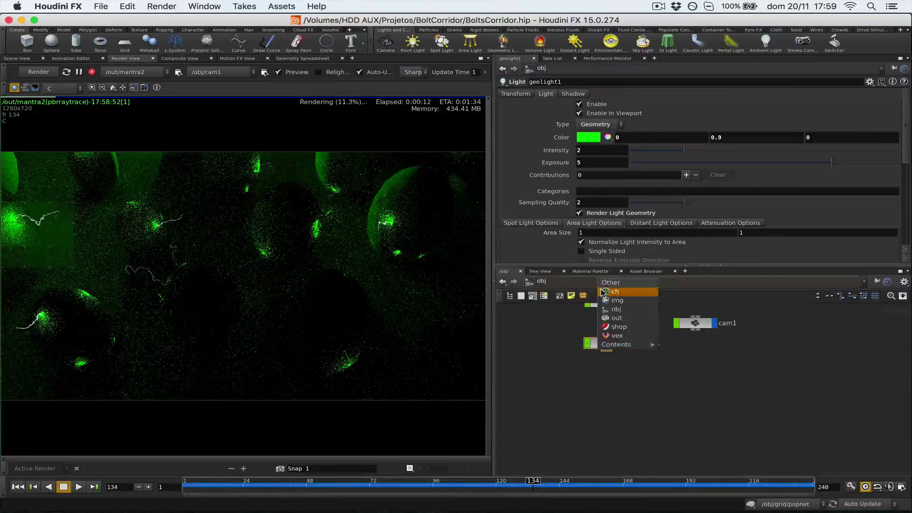
{"action": "left_click", "coordinate": [580, 334]}
{"action": "left_click", "coordinate": [605, 271]}
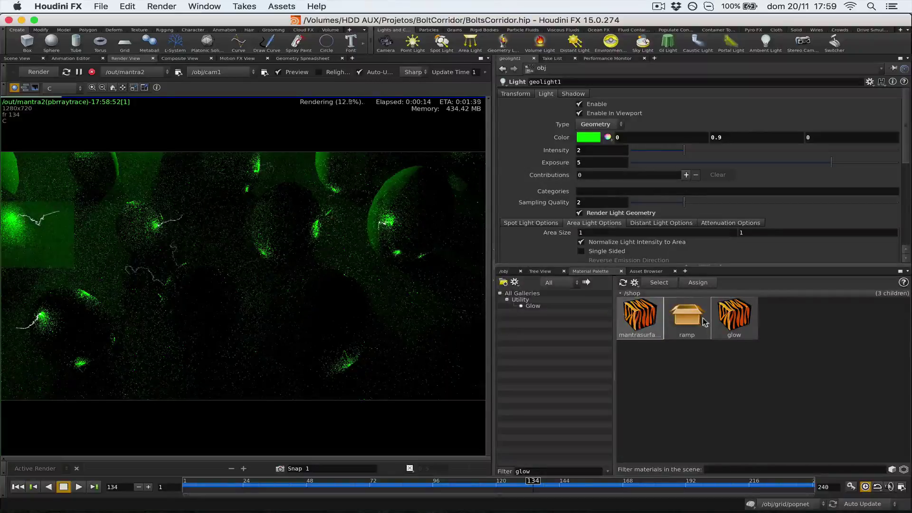
{"action": "left_click", "coordinate": [734, 318], "text": "shift"}
{"action": "right_click", "coordinate": [559, 108]}
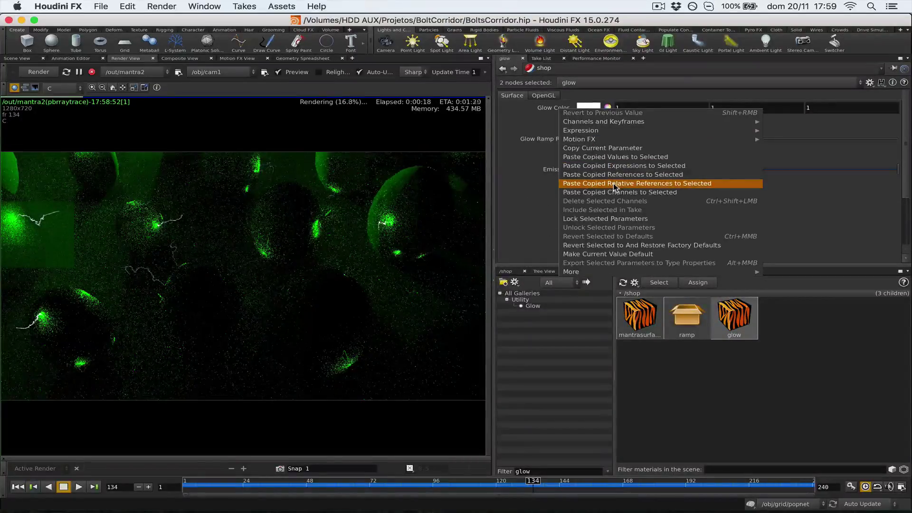
{"action": "left_click", "coordinate": [614, 184]}
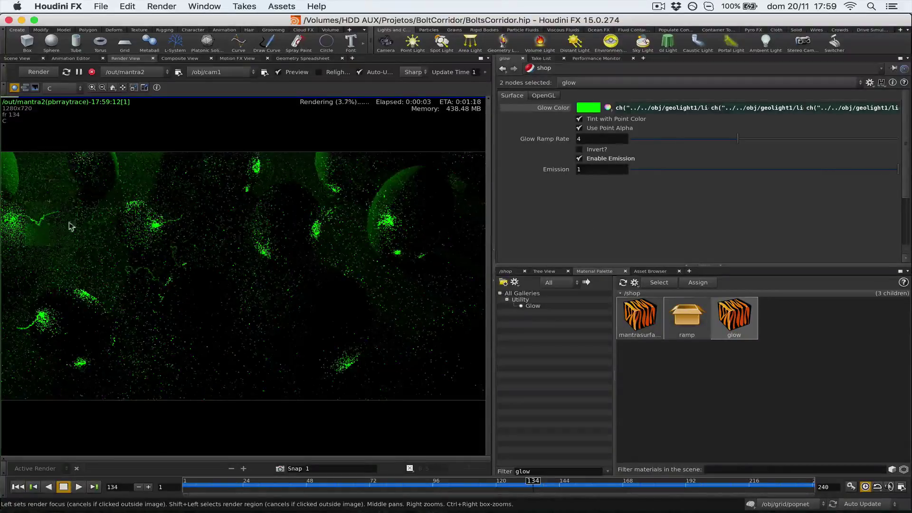
- Return to geolight1 at the object level, try an exposure of 10 and settle on 7
{"action": "left_click", "coordinate": [135, 257]}
{"action": "scroll", "coordinate": [55, 229], "scroll_direction": "up", "scroll_amount": 4}
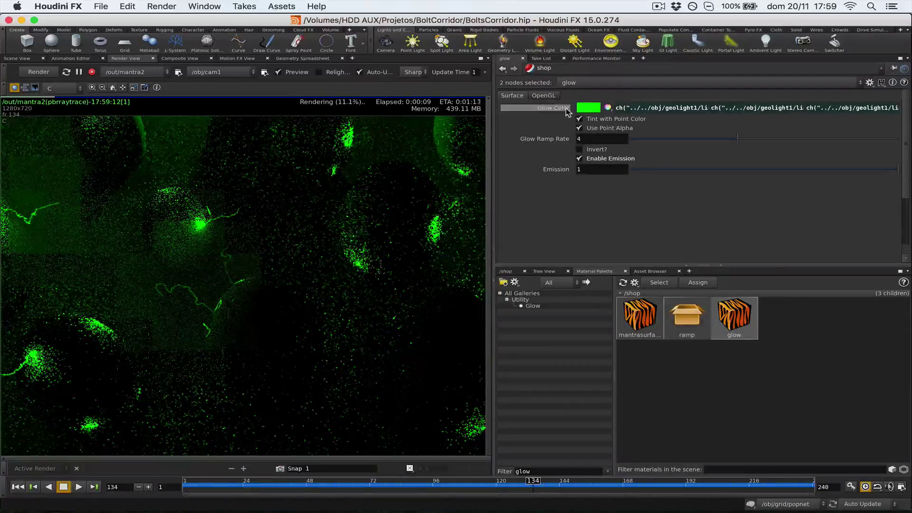
{"action": "left_click", "coordinate": [506, 271]}
{"action": "left_click", "coordinate": [542, 281]}
{"action": "left_click", "coordinate": [561, 314]}
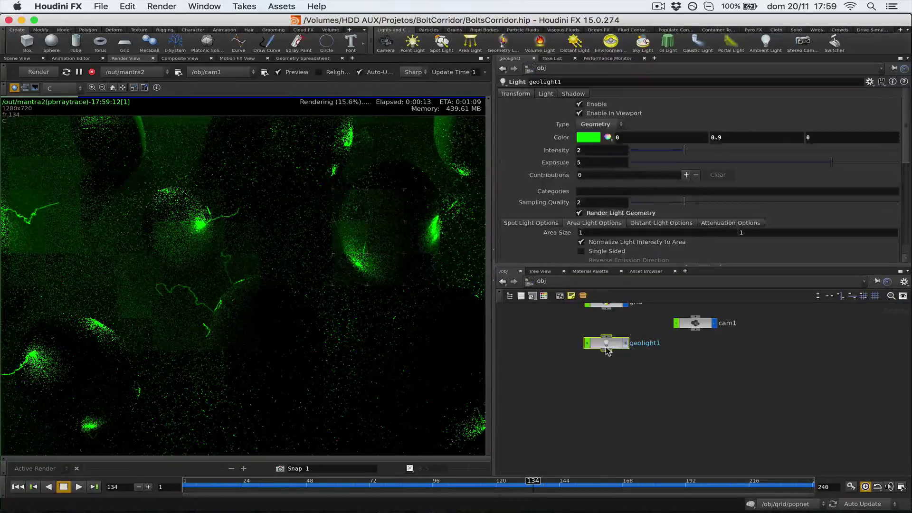
{"action": "type", "text": "10"}
{"action": "key", "text": "Return"}
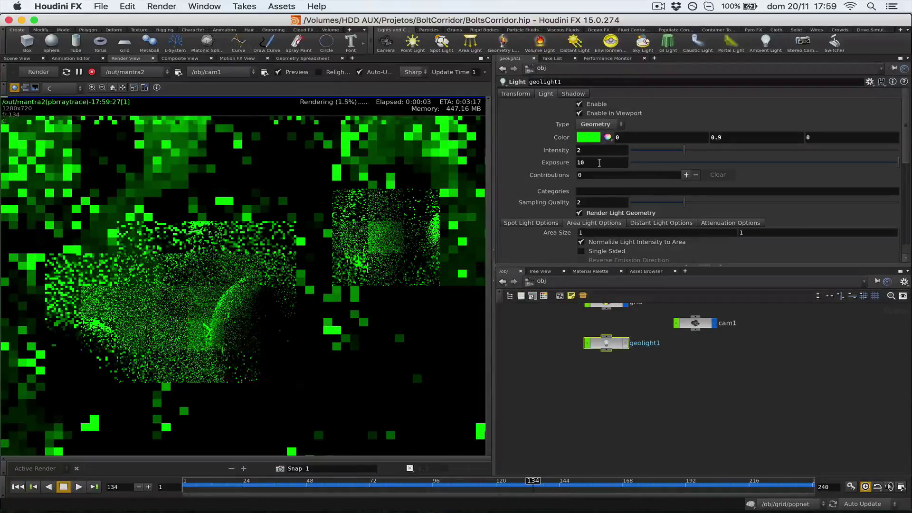
{"action": "double_click", "coordinate": [599, 162]}
{"action": "type", "text": "7"}
{"action": "key", "text": "Return"}
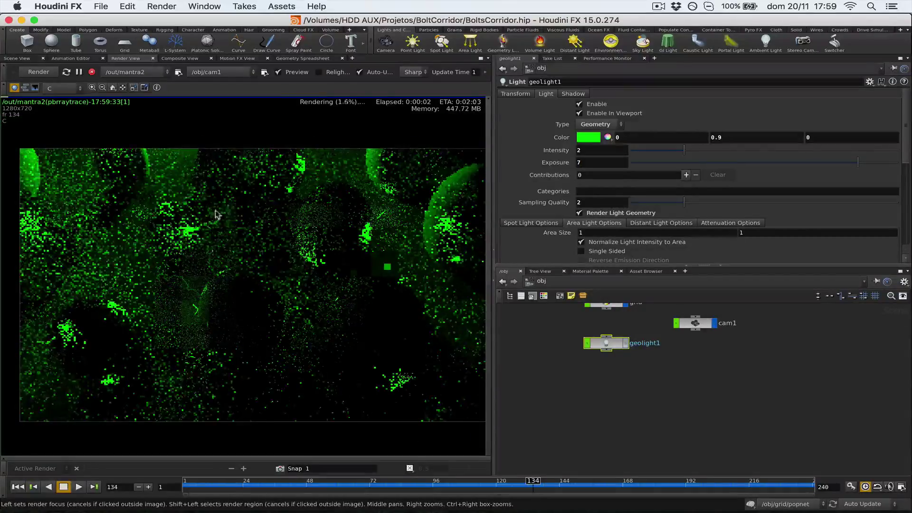
- Examine the updated render up close around the bolts and ellipsoids, and view the whole frame again
{"action": "scroll", "coordinate": [204, 301], "scroll_direction": "up", "scroll_amount": 2}
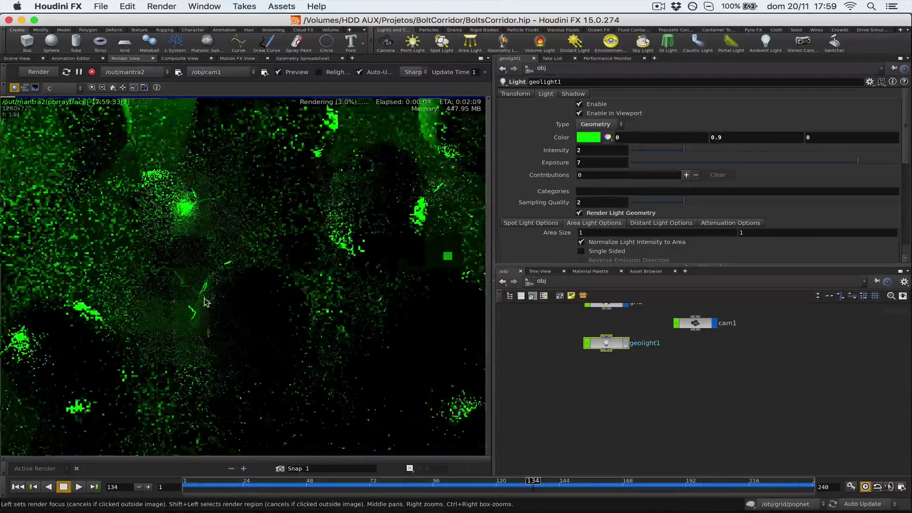
{"action": "scroll", "coordinate": [190, 292], "scroll_direction": "up", "scroll_amount": 3}
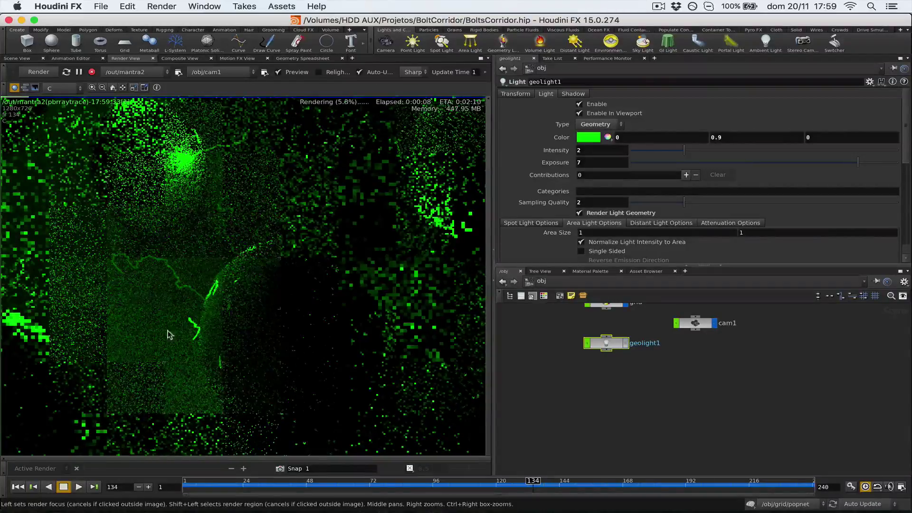
{"action": "scroll", "coordinate": [211, 348], "scroll_direction": "down", "scroll_amount": 3}
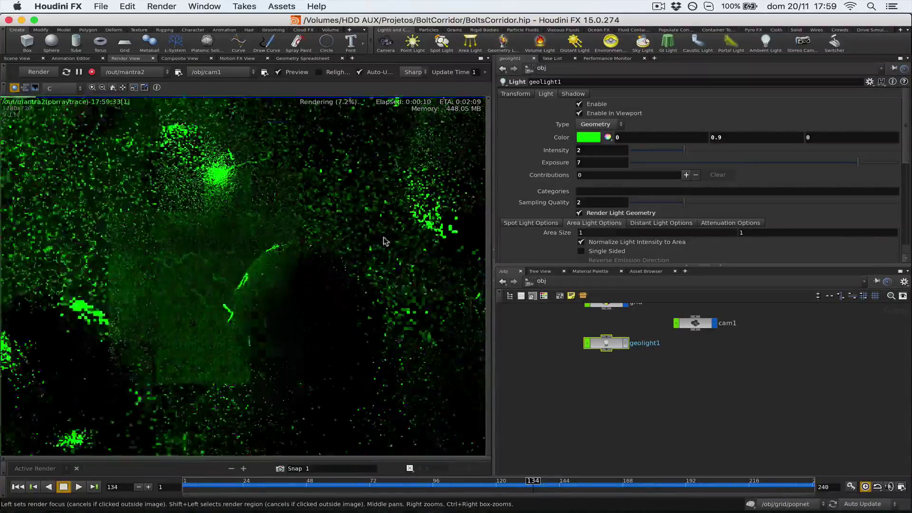
{"action": "scroll", "coordinate": [310, 223], "scroll_direction": "down", "scroll_amount": 2}
{"action": "middle_click_drag", "start_coordinate": [310, 223], "coordinate": [259, 217]}
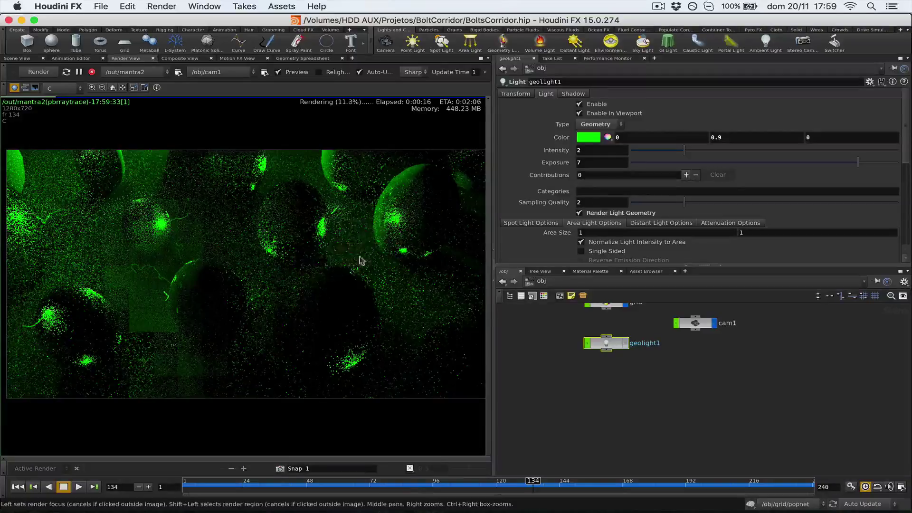
- Enter the grid object's network and reposition the foreach1 node closer to the main node chain
{"action": "middle_click_drag", "start_coordinate": [634, 325], "coordinate": [590, 416]}
{"action": "double_click", "coordinate": [569, 344]}
{"action": "middle_click_drag", "start_coordinate": [629, 330], "coordinate": [601, 432]}
{"action": "scroll", "coordinate": [681, 364], "scroll_direction": "down", "scroll_amount": 5}
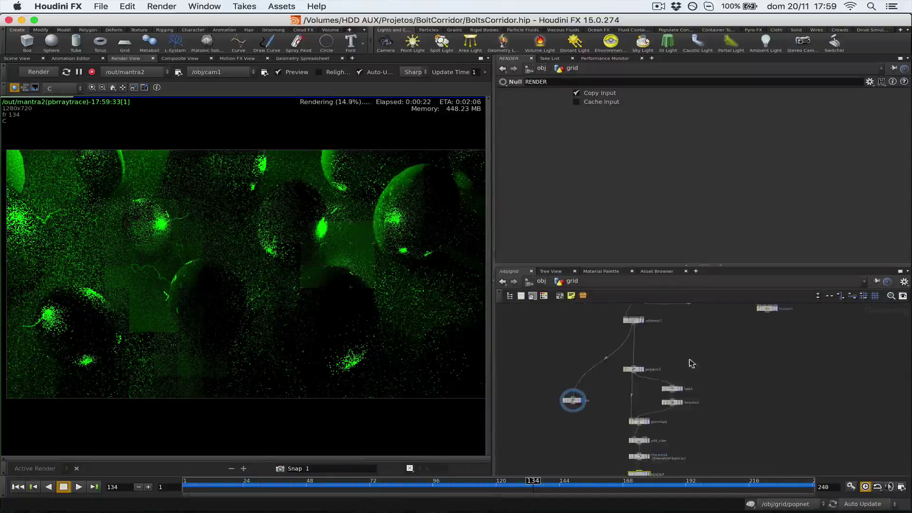
{"action": "middle_click_drag", "start_coordinate": [705, 335], "coordinate": [661, 422]}
{"action": "middle_click_drag", "start_coordinate": [677, 378], "coordinate": [669, 349]}
{"action": "scroll", "coordinate": [742, 379], "scroll_direction": "up", "scroll_amount": 6}
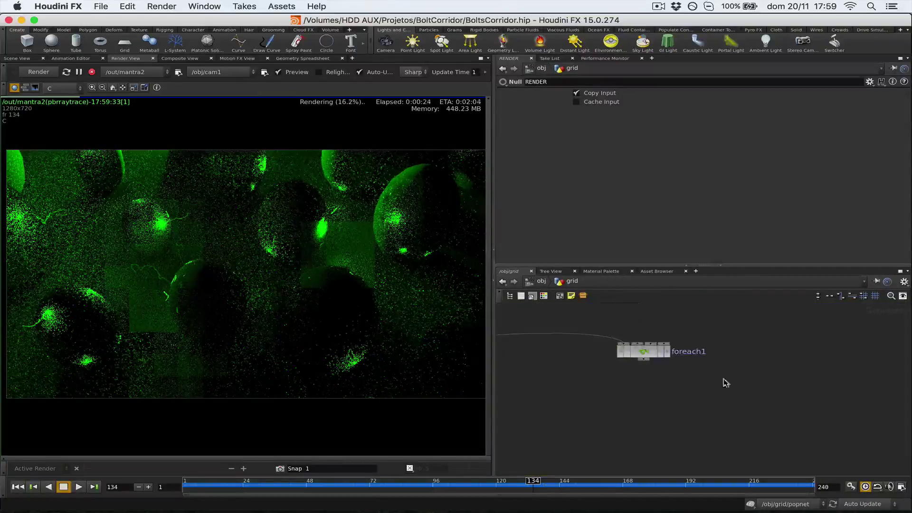
{"action": "left_click_drag", "start_coordinate": [651, 355], "coordinate": [571, 384]}
{"action": "middle_click_drag", "start_coordinate": [626, 354], "coordinate": [675, 412]}
{"action": "scroll", "coordinate": [675, 411], "scroll_direction": "down", "scroll_amount": 6}
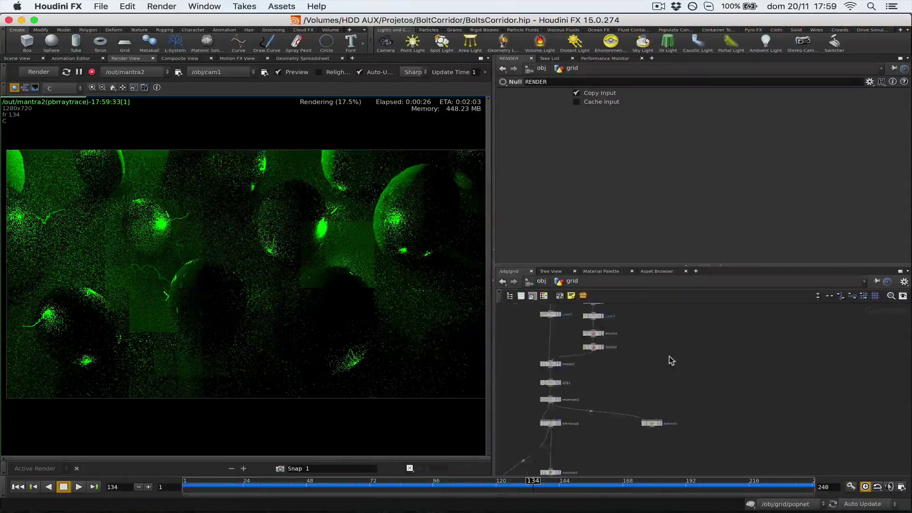
{"action": "middle_click_drag", "start_coordinate": [667, 343], "coordinate": [660, 434]}
{"action": "middle_click_drag", "start_coordinate": [642, 387], "coordinate": [708, 303]}
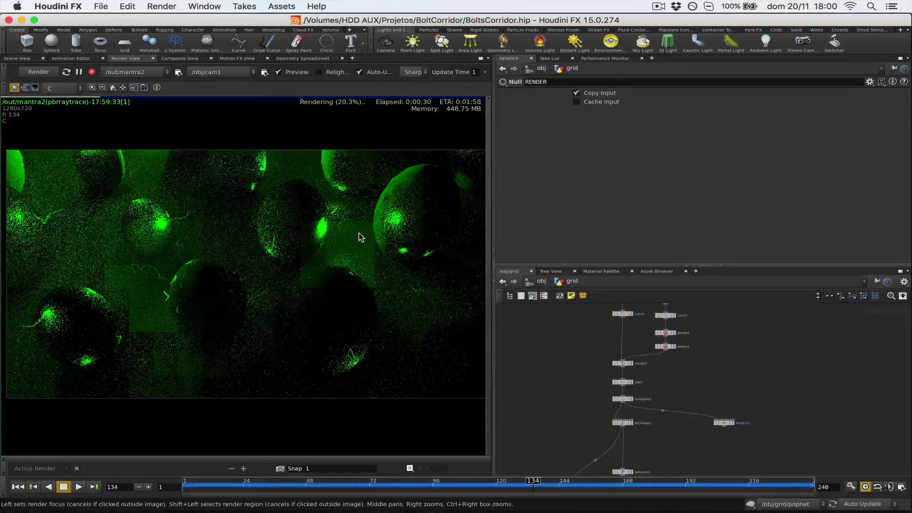